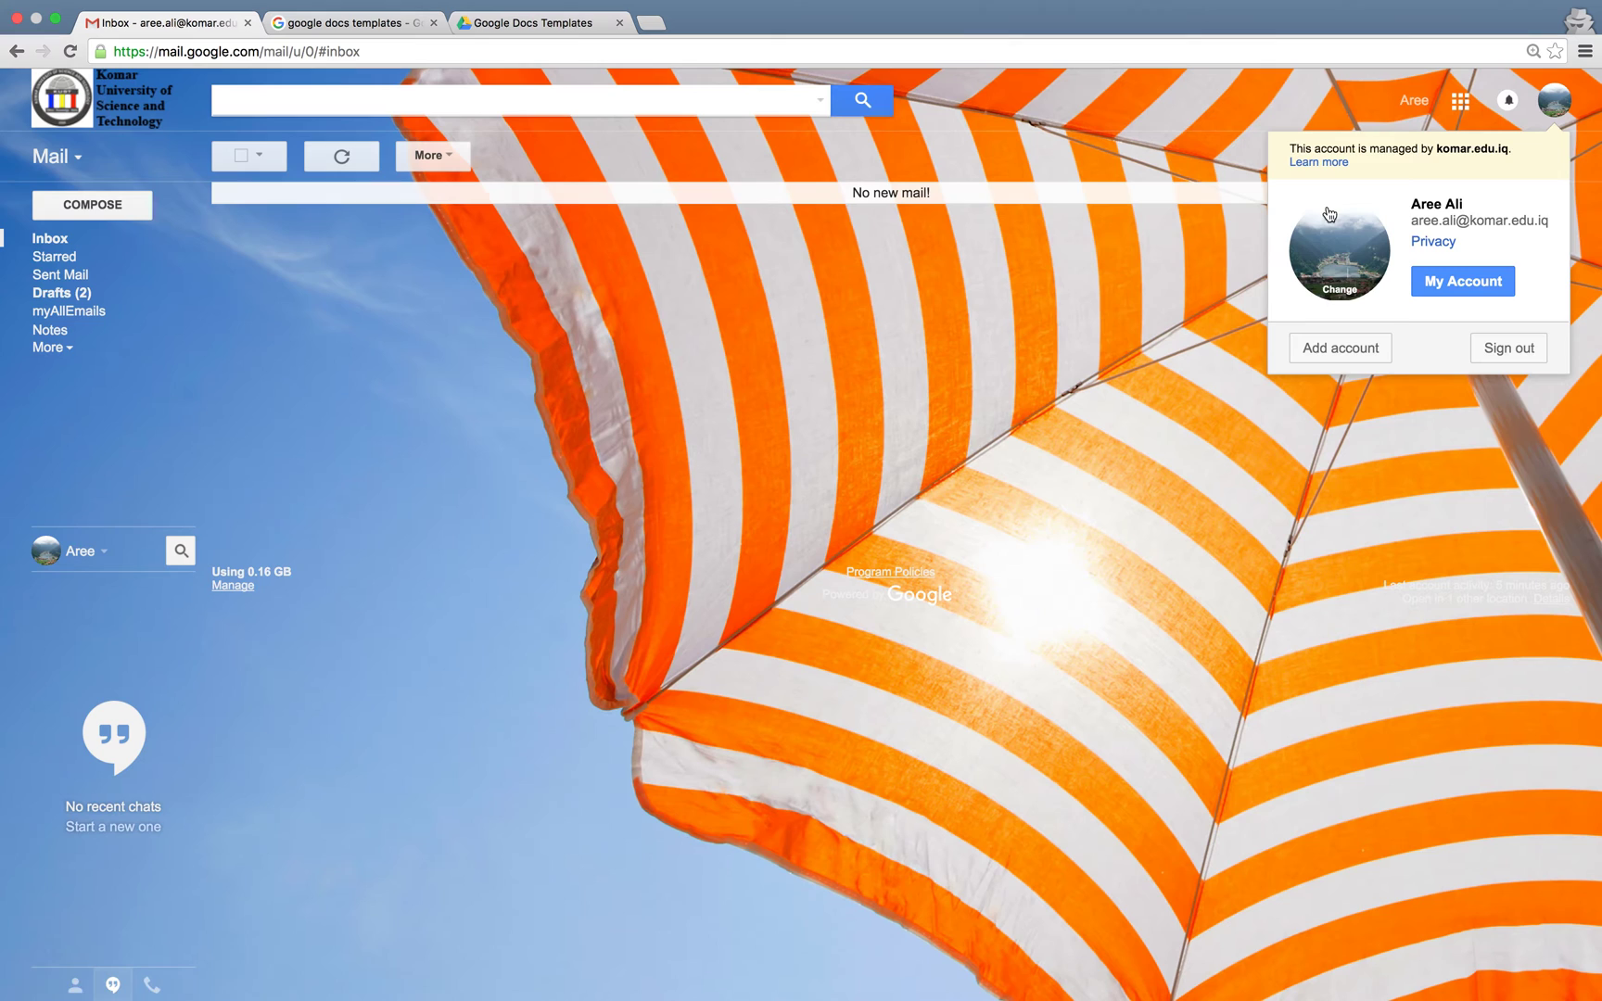
Close the Gmail account panel and switch to the 'google docs templates' search results
{"action": "left_click", "coordinate": [1080, 345]}
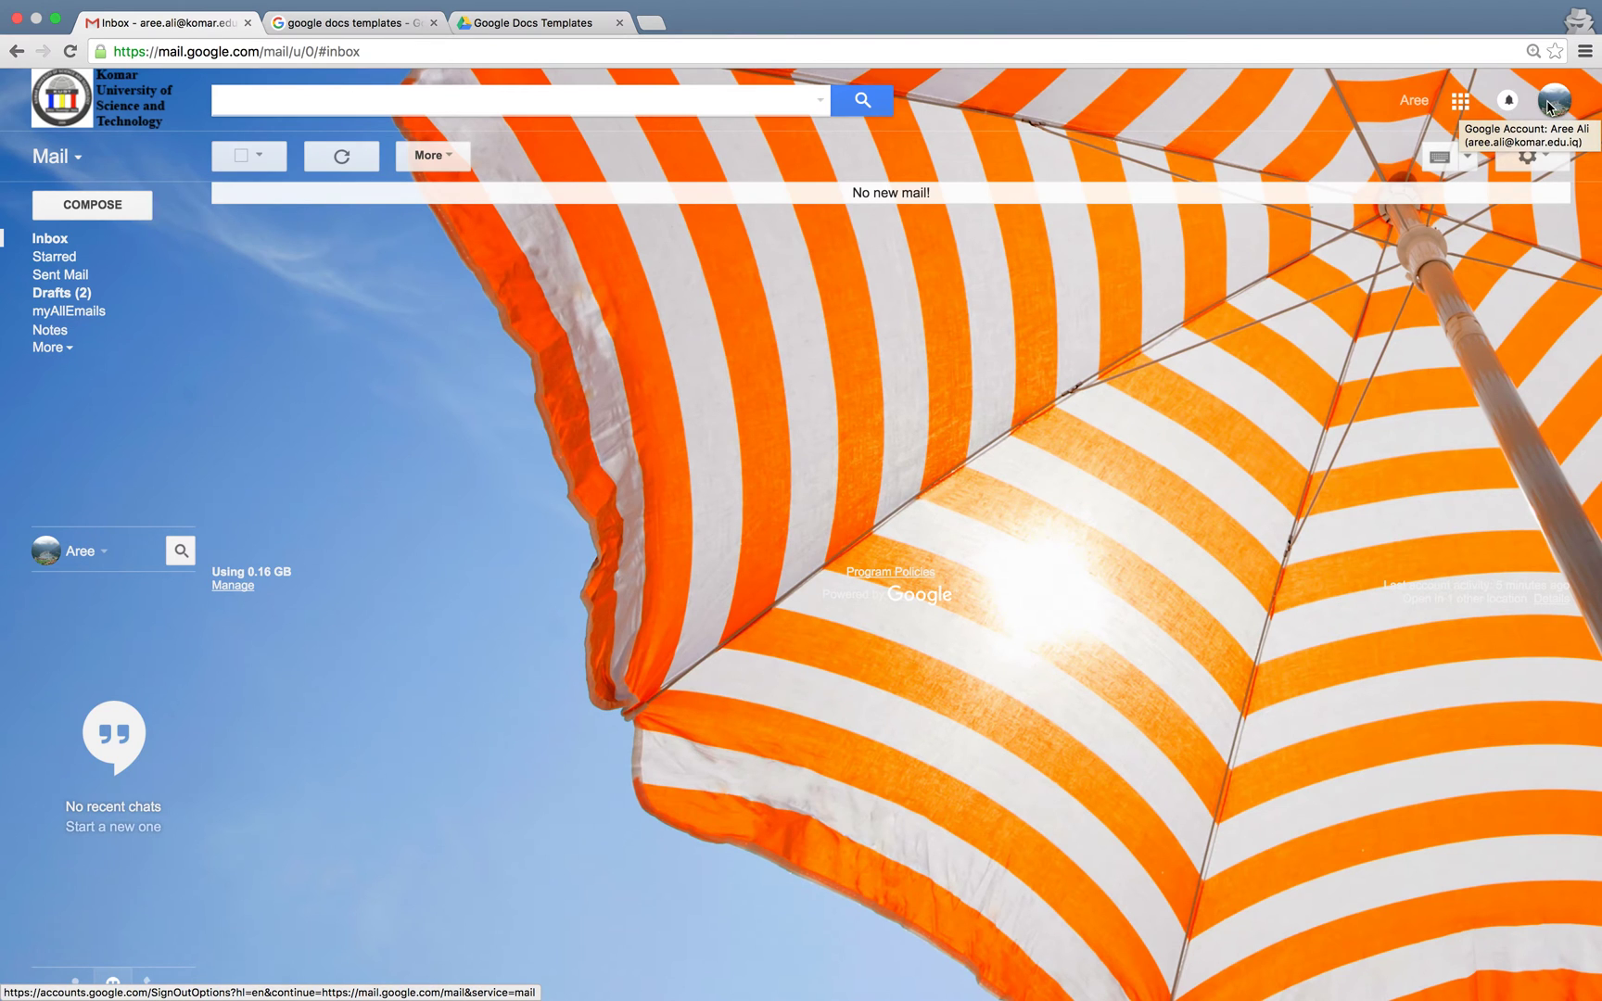
{"action": "left_click", "coordinate": [374, 28]}
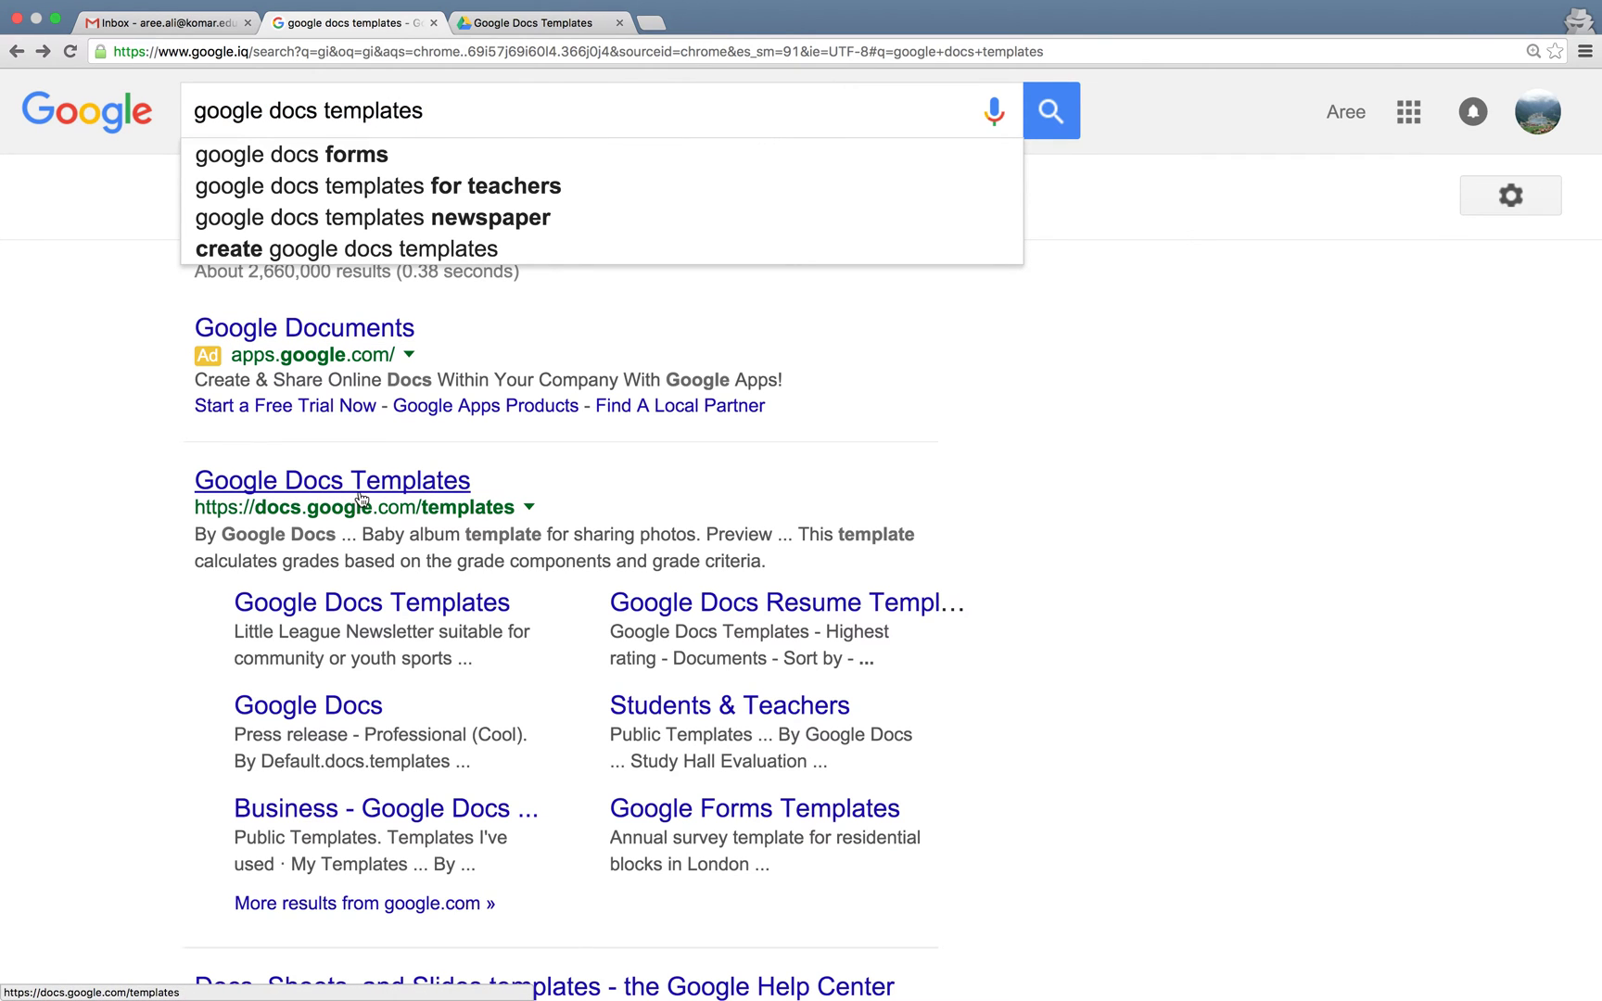
Switch to the Google Docs Template Gallery listing the KUST Attendance templates
{"action": "left_click", "coordinate": [512, 31]}
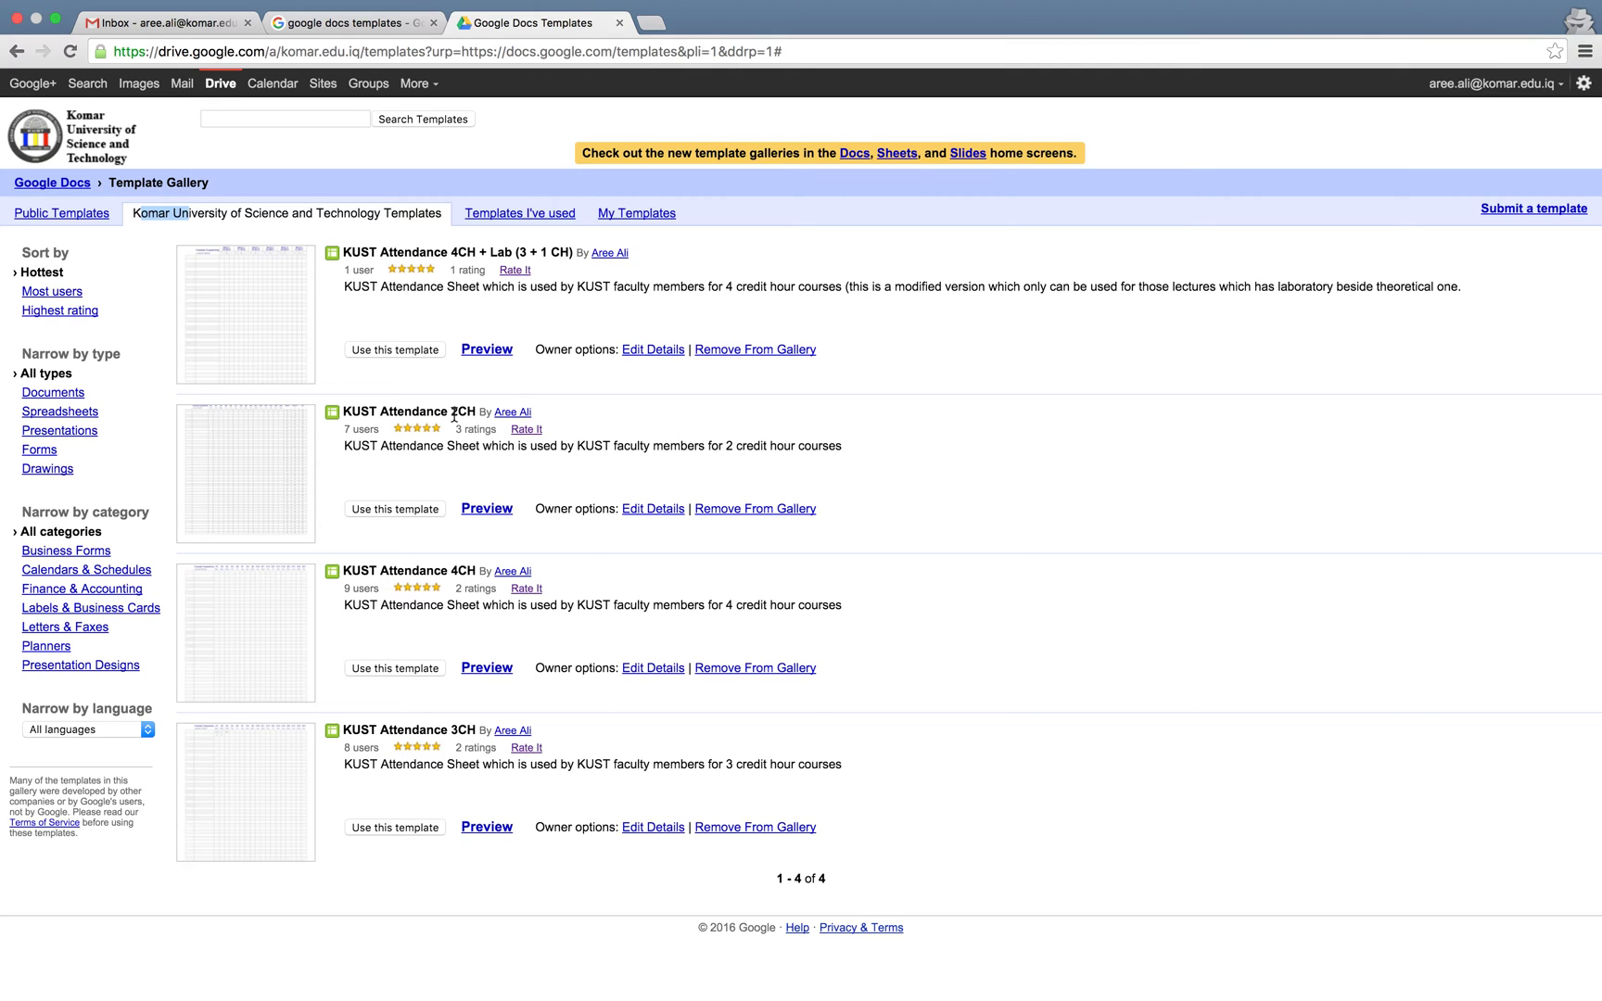
Compare the KUST Attendance templates and create a spreadsheet copy from the 3CH one
{"action": "left_click", "coordinate": [460, 731]}
{"action": "left_click", "coordinate": [465, 568]}
{"action": "double_click", "coordinate": [449, 568]}
{"action": "left_click", "coordinate": [402, 828]}
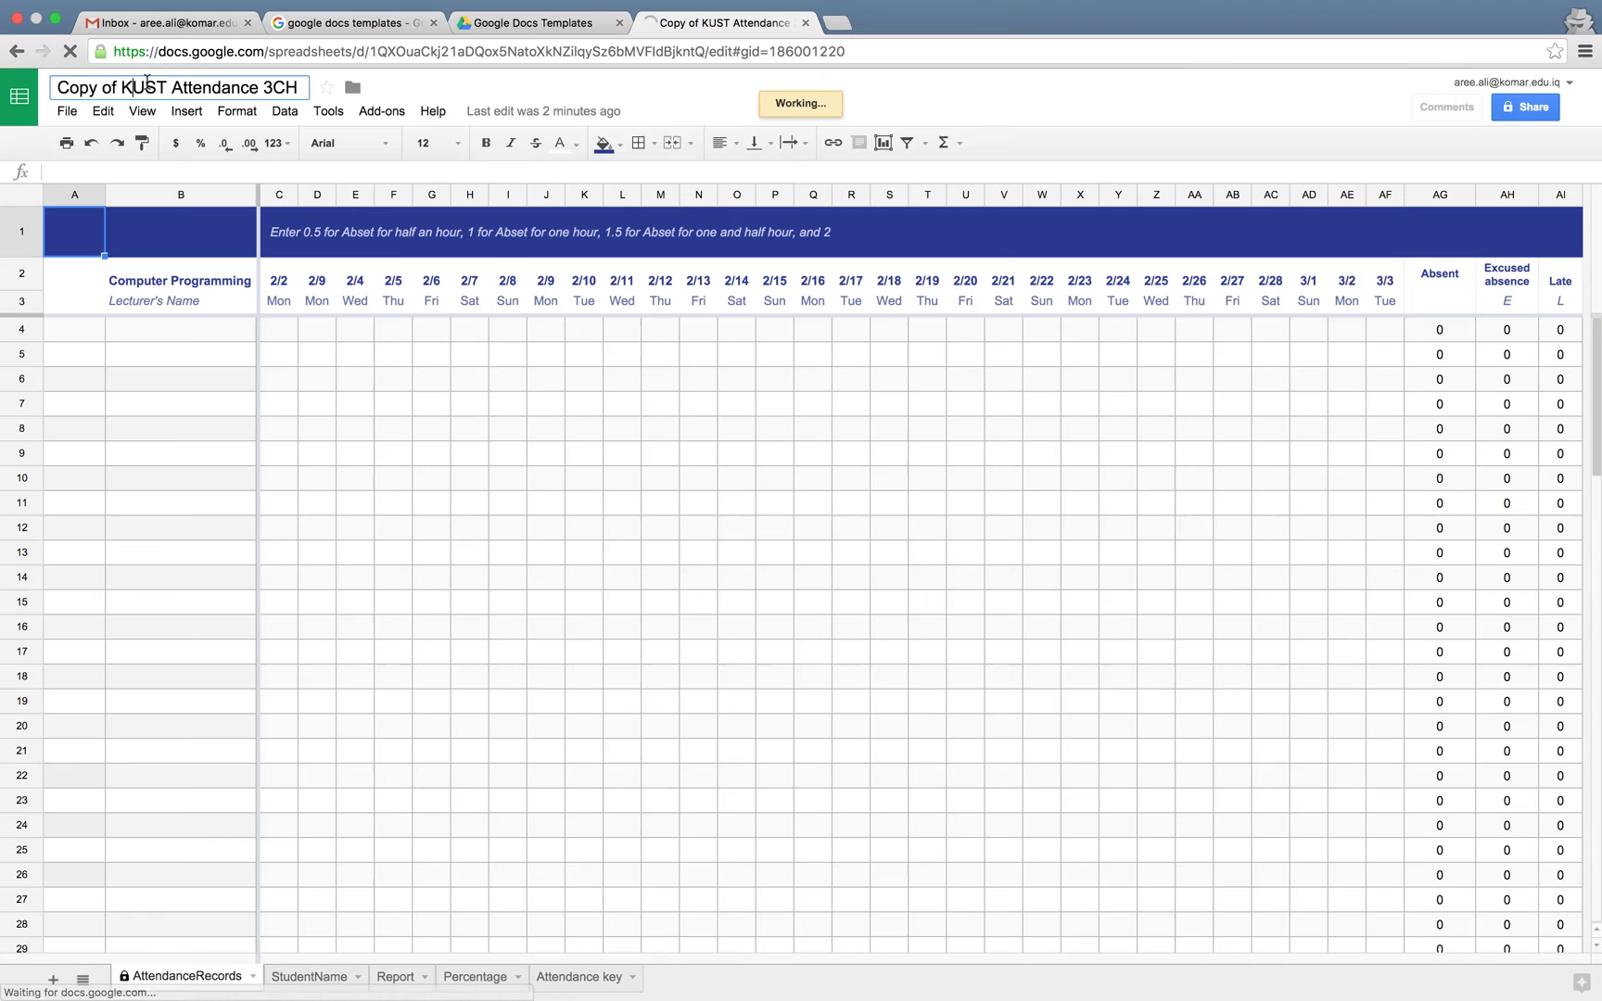
Retitle 'Copy of KUST Attendance 3CH' to 'KUST Attendance 3CH Computer Graphic'
{"action": "left_click", "coordinate": [122, 87]}
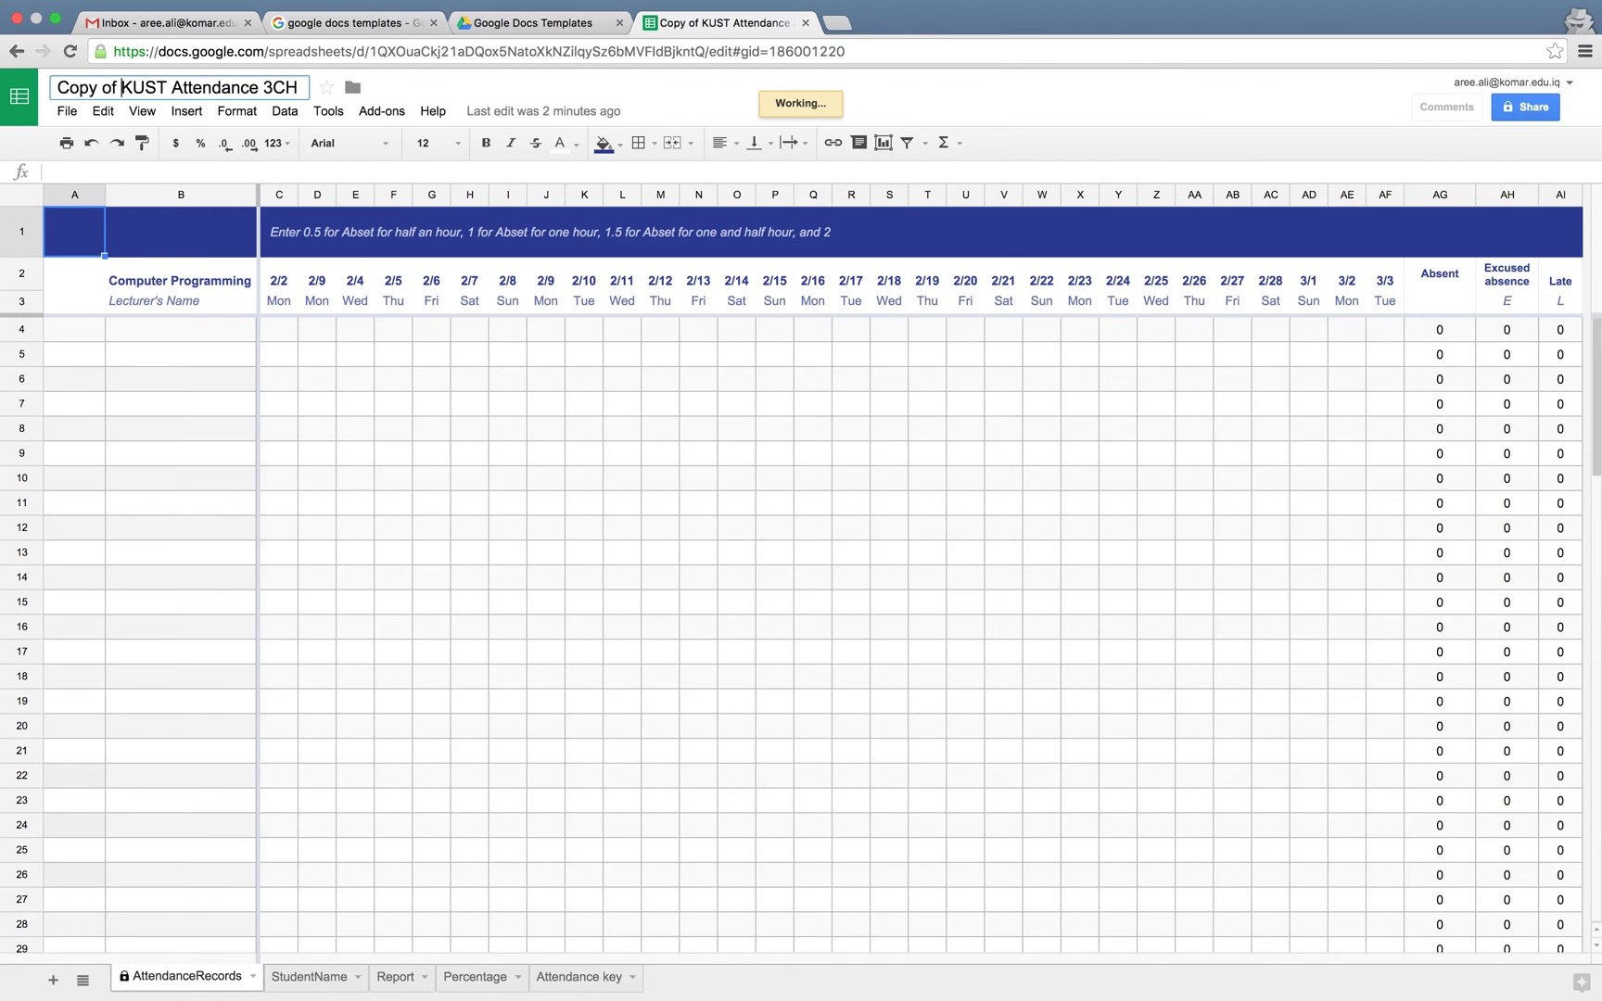
{"action": "key", "text": "BackSpace"}
{"action": "key", "text": "BackSpace"}
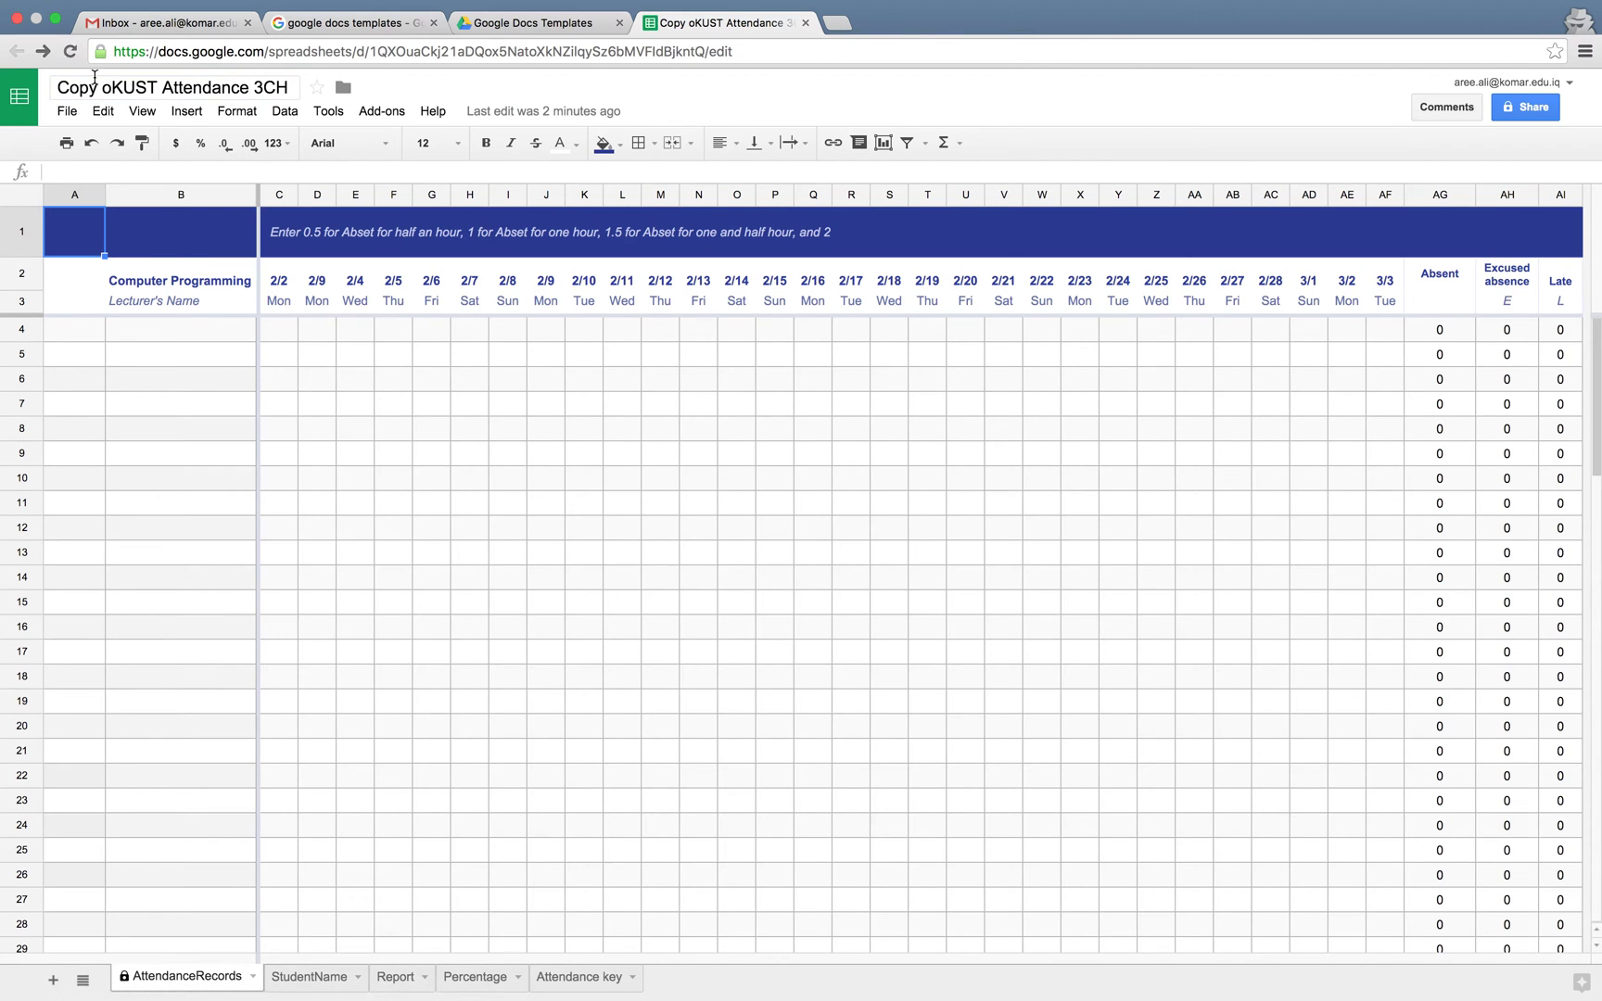
{"action": "left_click_drag", "start_coordinate": [111, 88], "coordinate": [48, 90]}
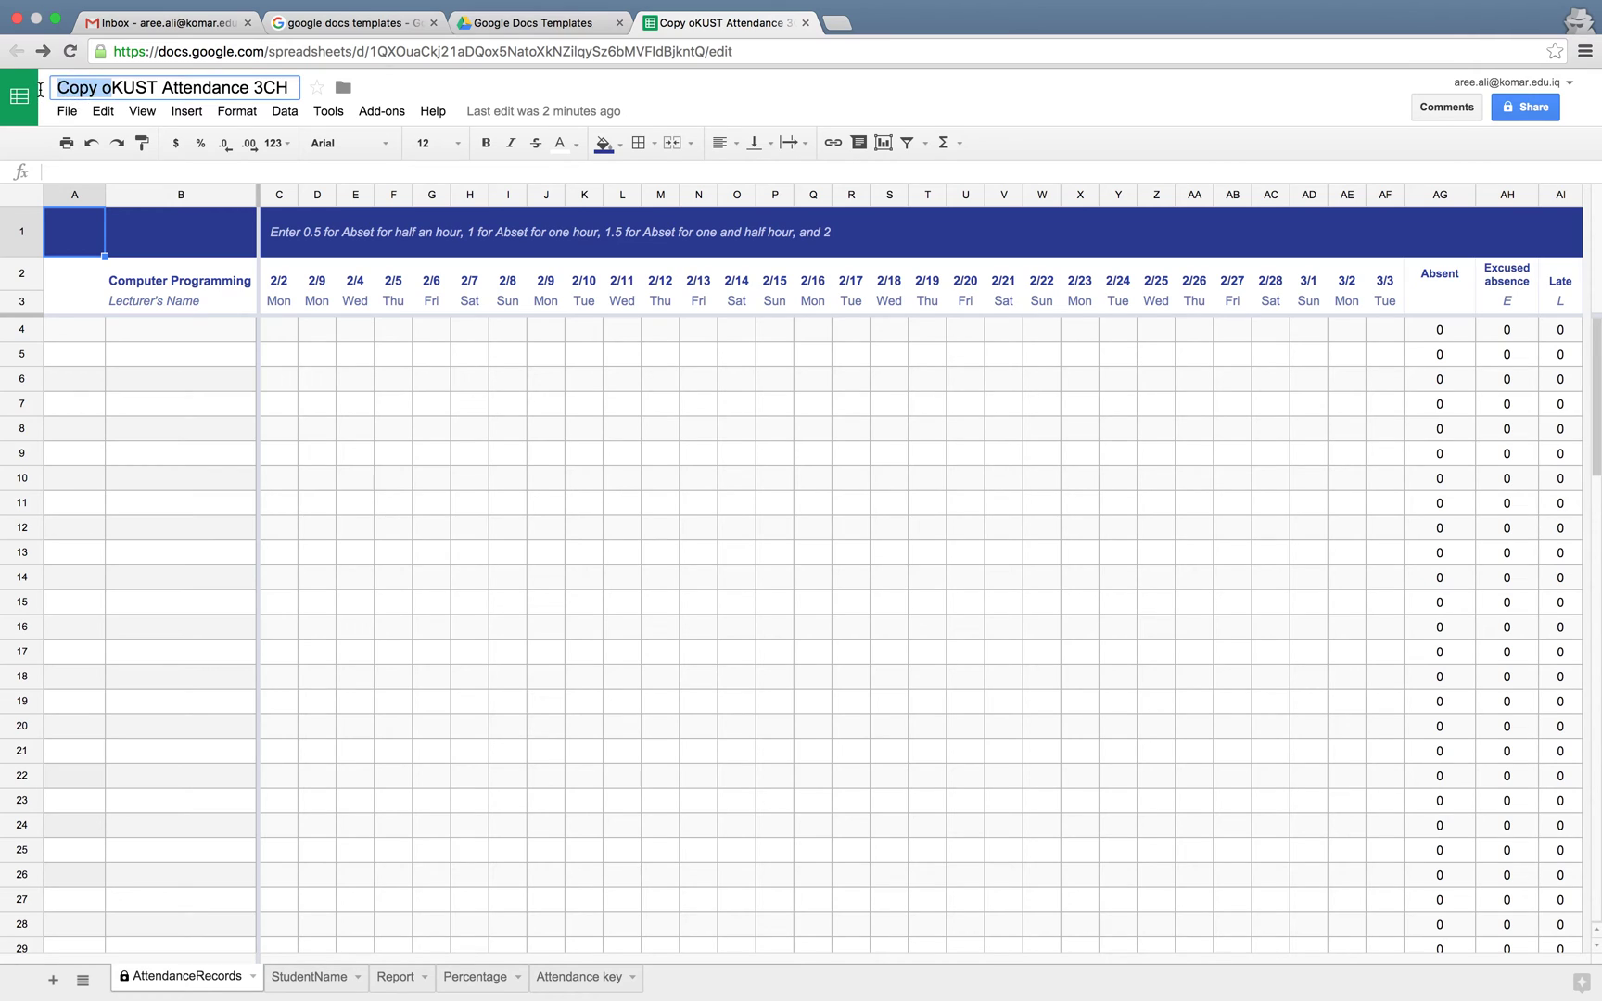
{"action": "key", "text": "BackSpace"}
{"action": "key", "text": "End"}
{"action": "type", "text": "Com"}
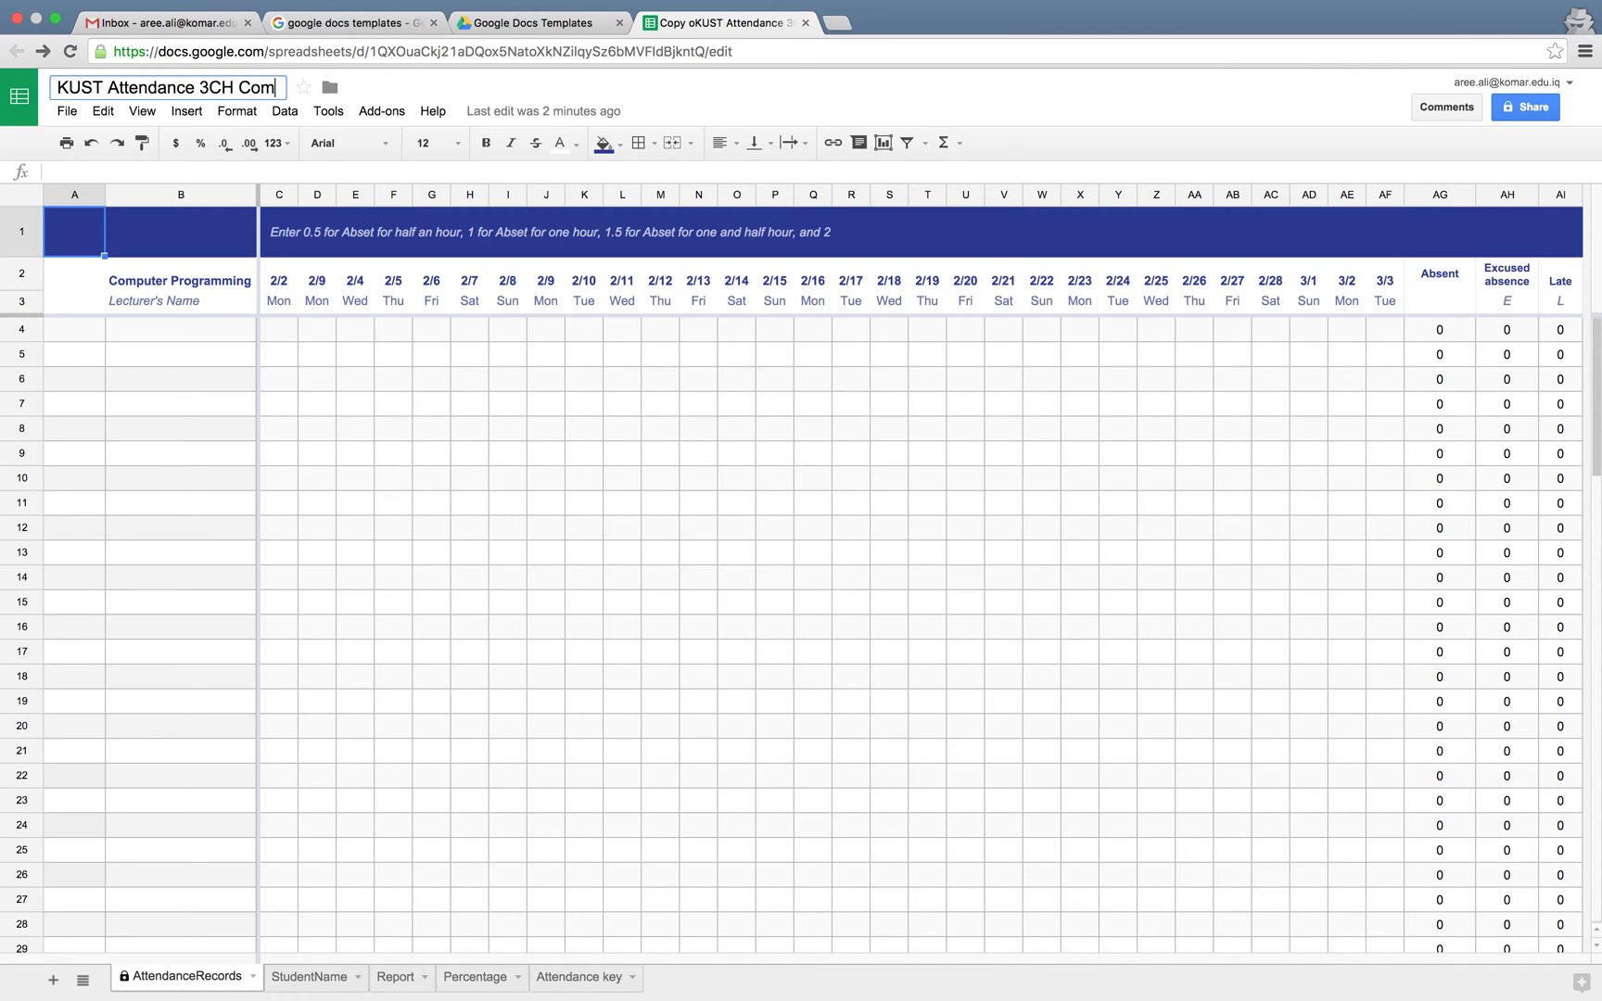
{"action": "type", "text": "puter Graphic"}
{"action": "key", "text": "Return"}
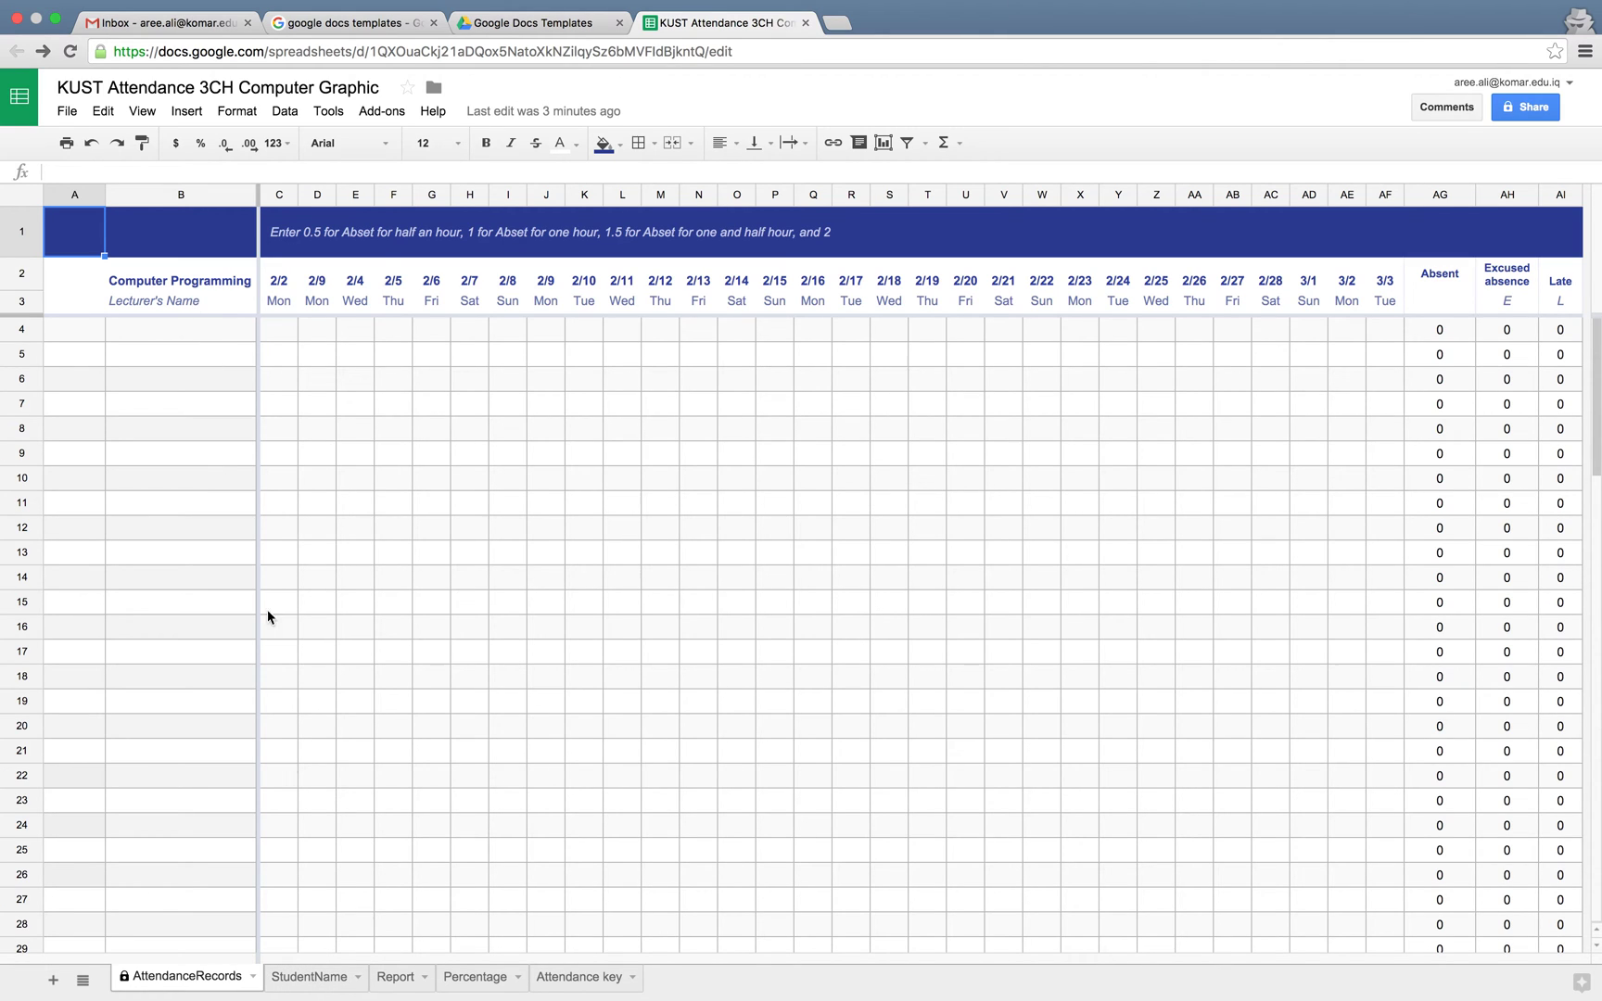
On the StudentName sheet, review columns D to F and the message formula in D2
{"action": "left_click", "coordinate": [304, 983]}
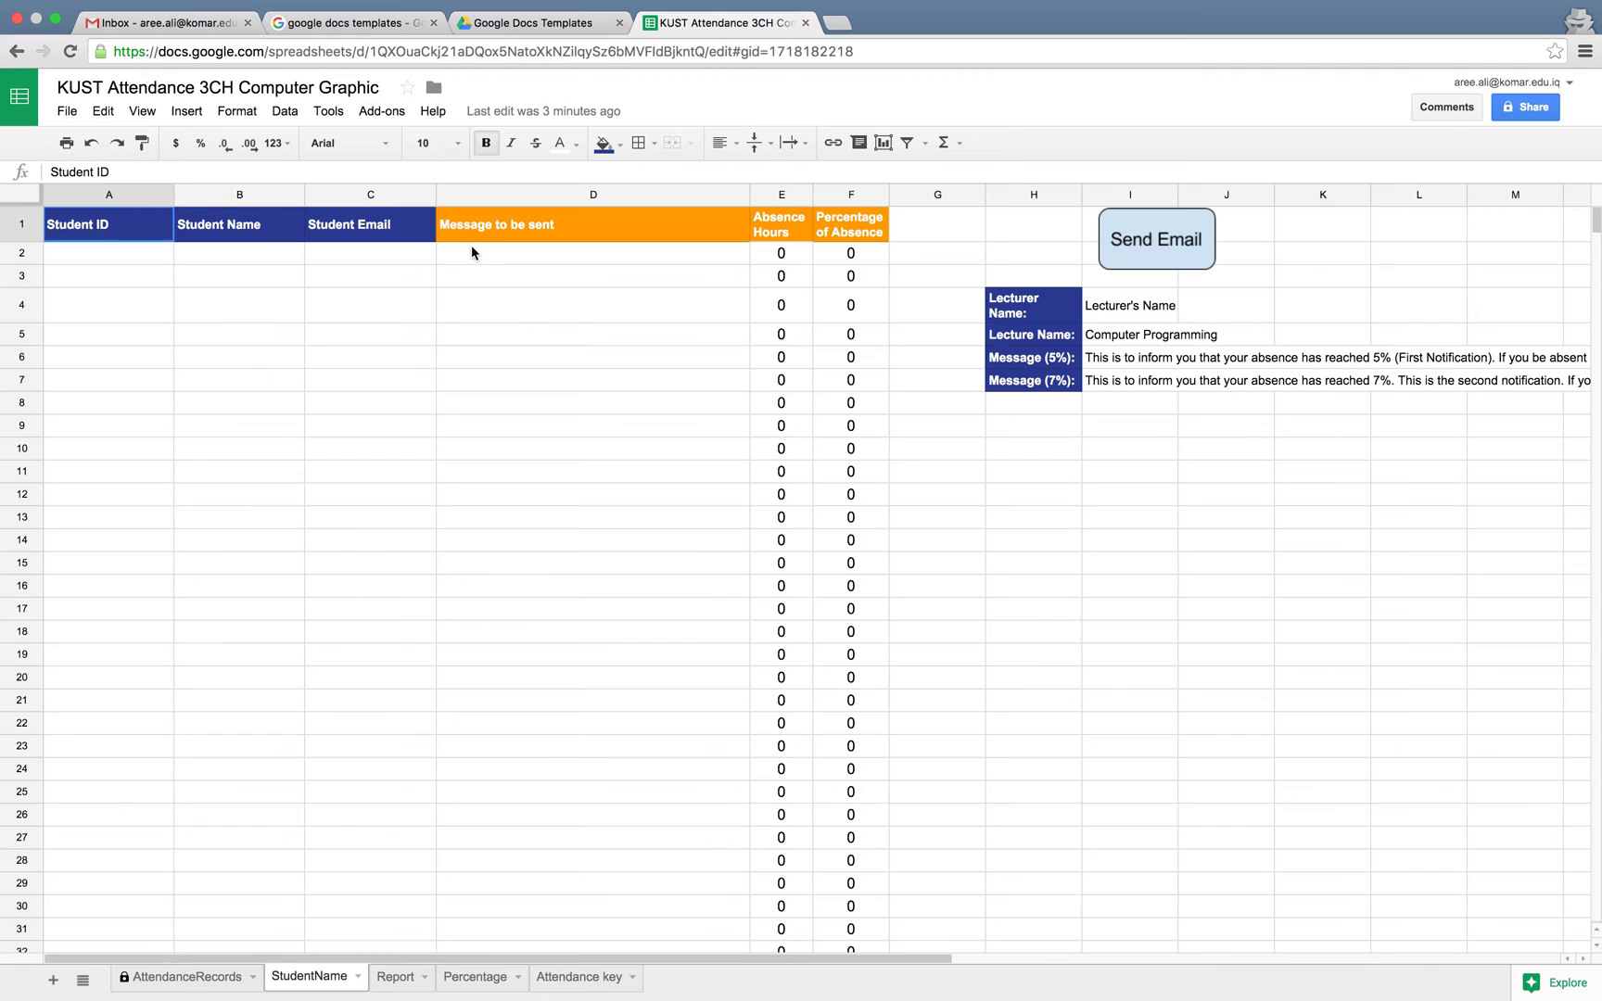
{"action": "left_click", "coordinate": [524, 191]}
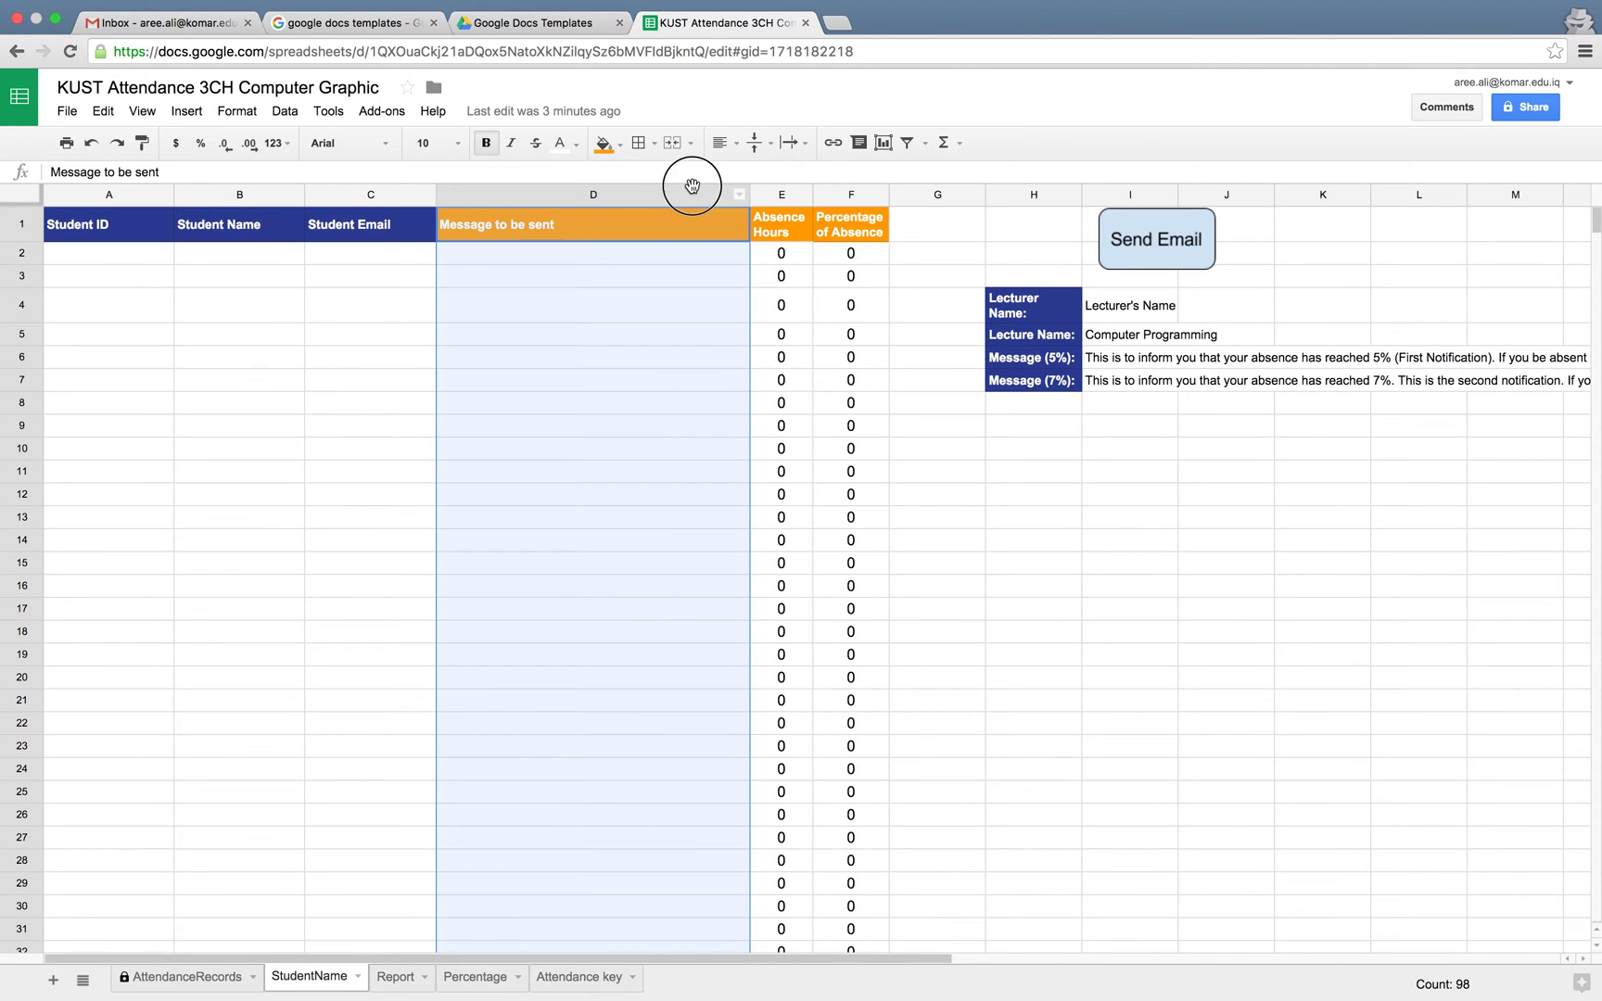
{"action": "left_click_drag", "start_coordinate": [692, 185], "coordinate": [834, 185]}
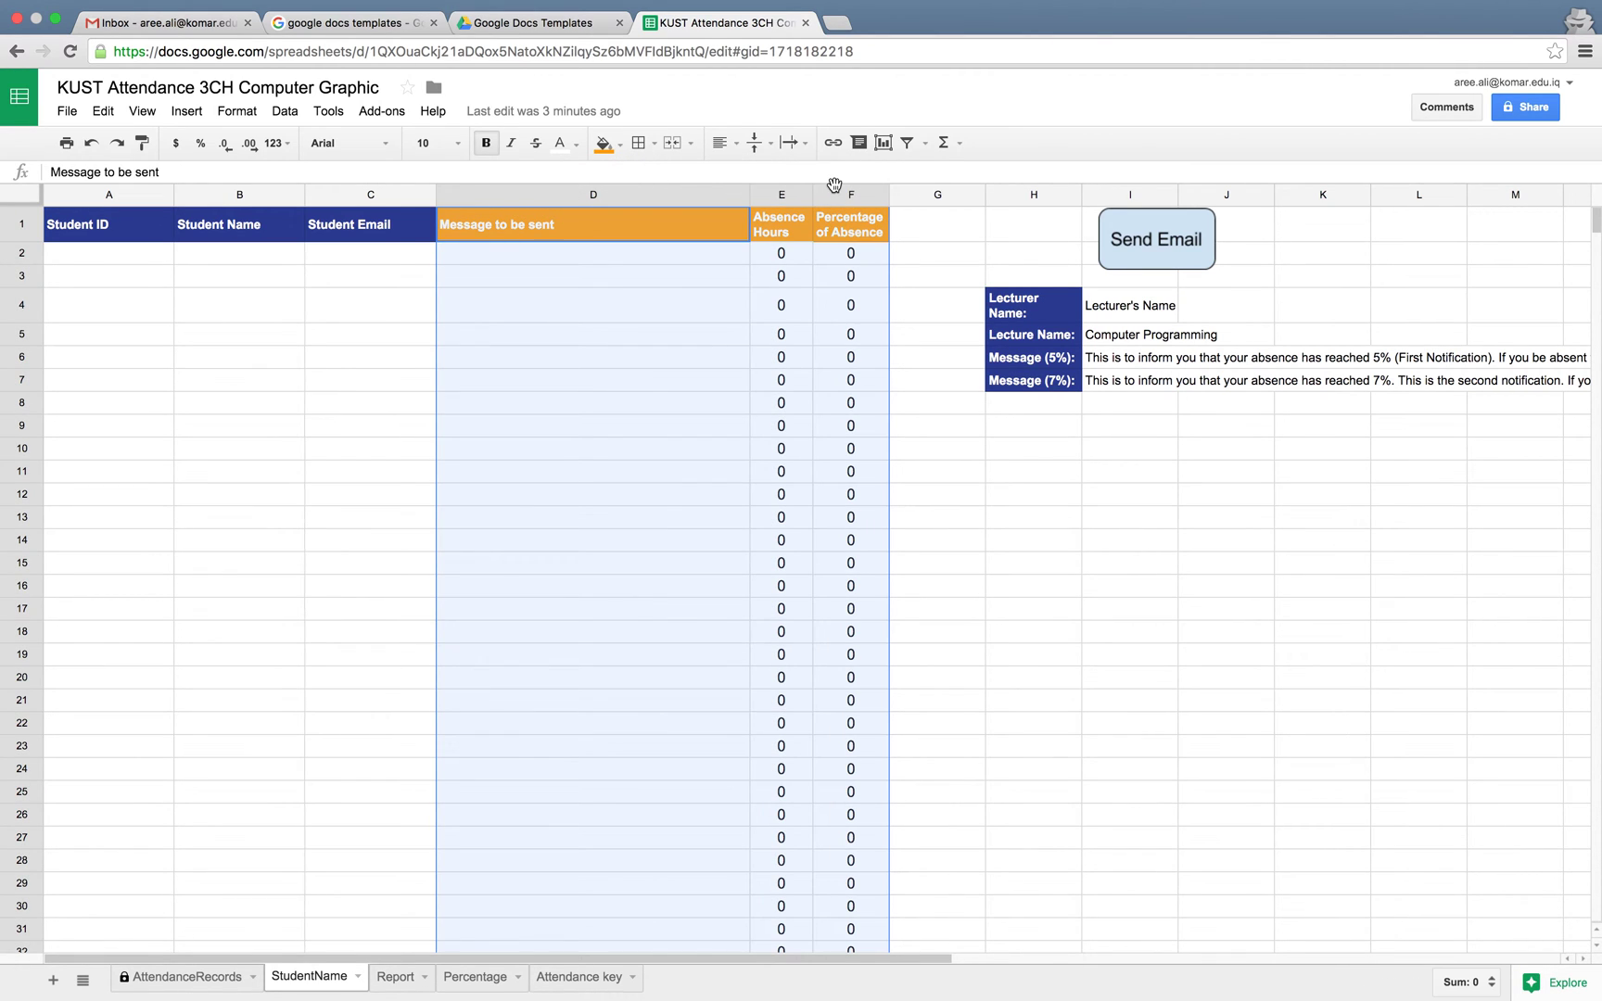
{"action": "left_click", "coordinate": [604, 254]}
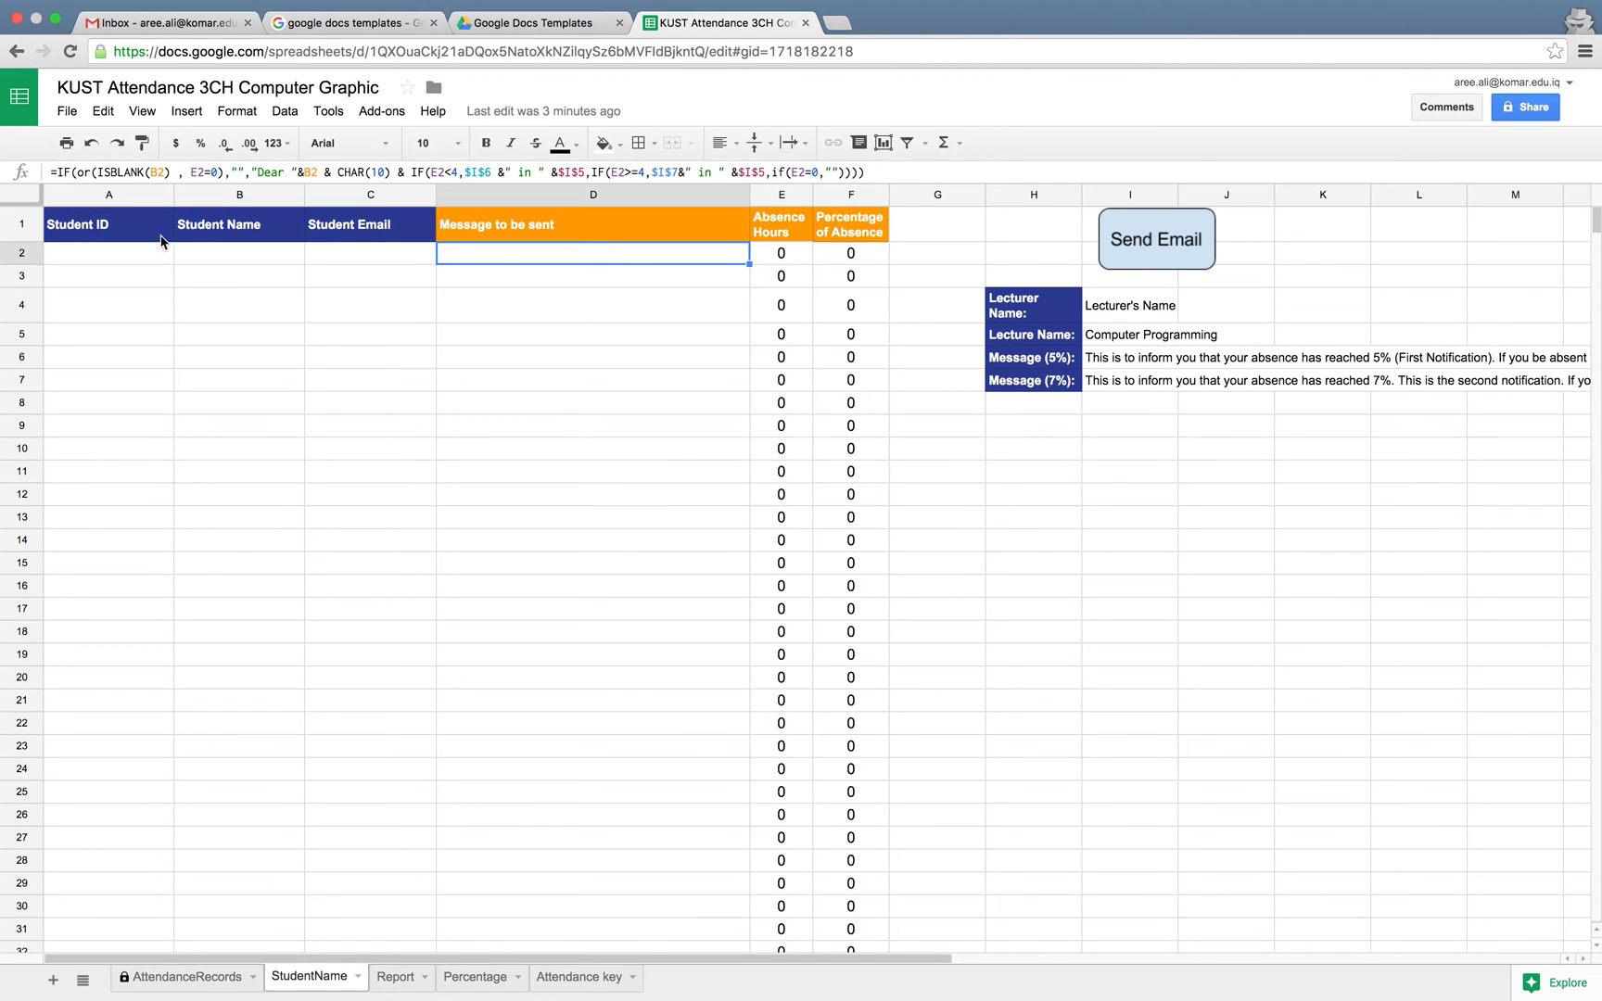
Select cell A2 for the first student ID and open a Google Sheets home tab
{"action": "left_click", "coordinate": [142, 256]}
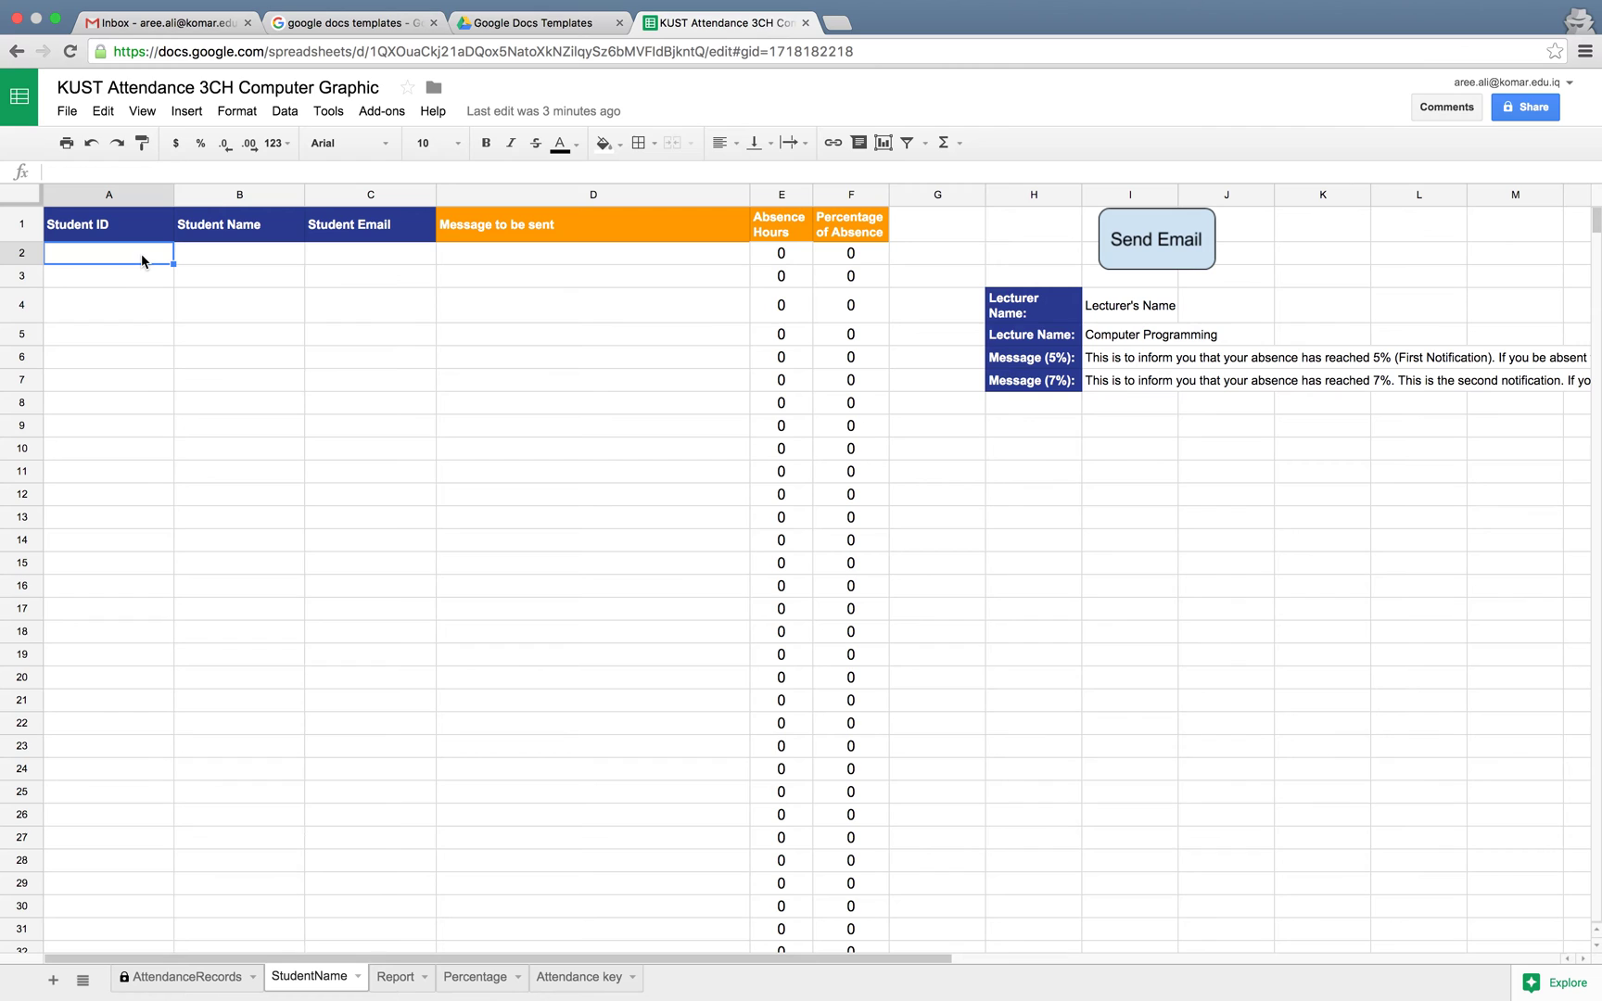
{"action": "type", "text": "1"}
{"action": "key", "text": "BackSpace"}
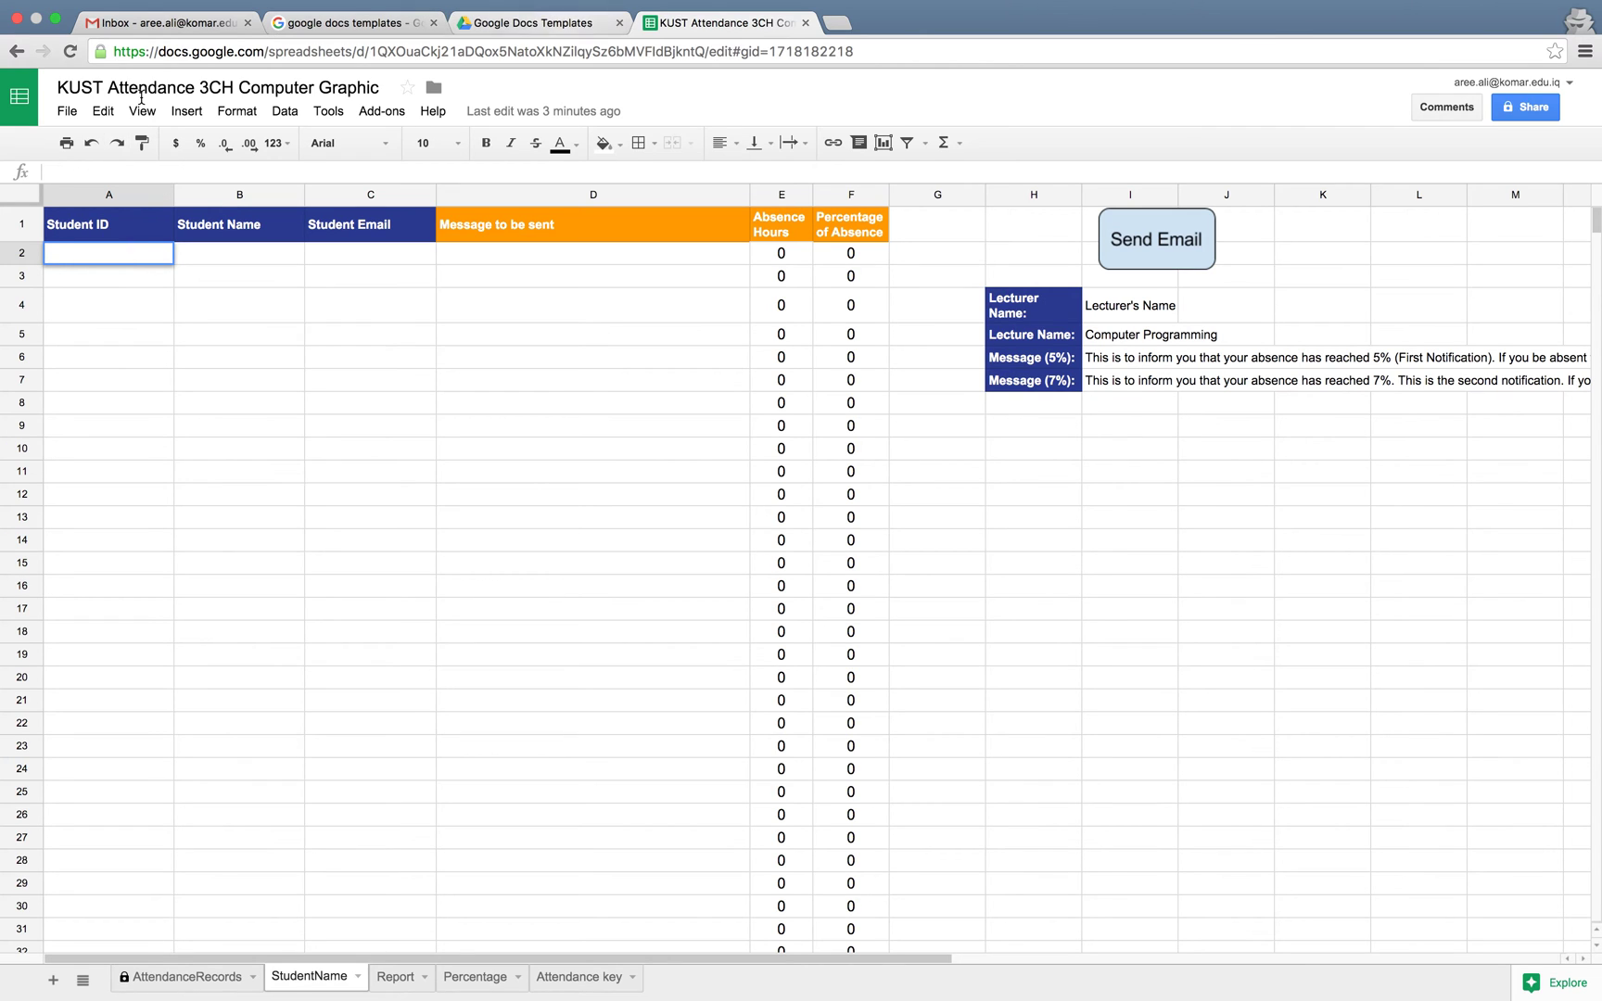
{"action": "left_click", "coordinate": [19, 102], "text": "super"}
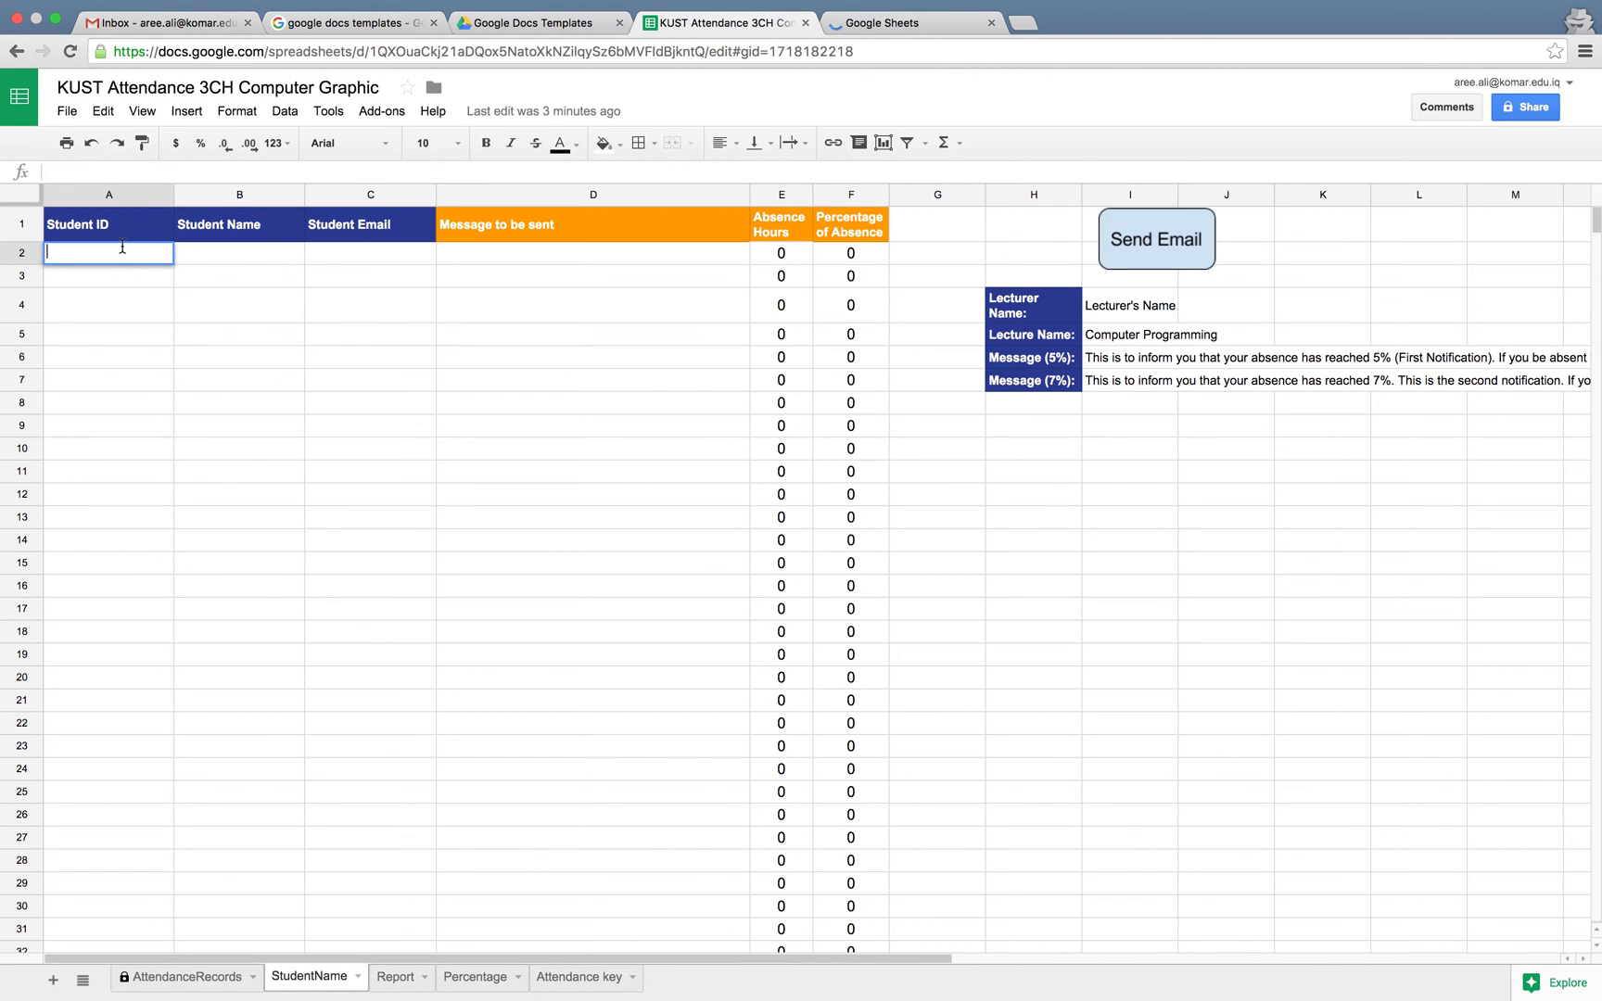
Enter student IDs F150001 and F150002 with each student's name in rows 2 and 3
{"action": "key", "text": "Return"}
{"action": "key", "text": "Up"}
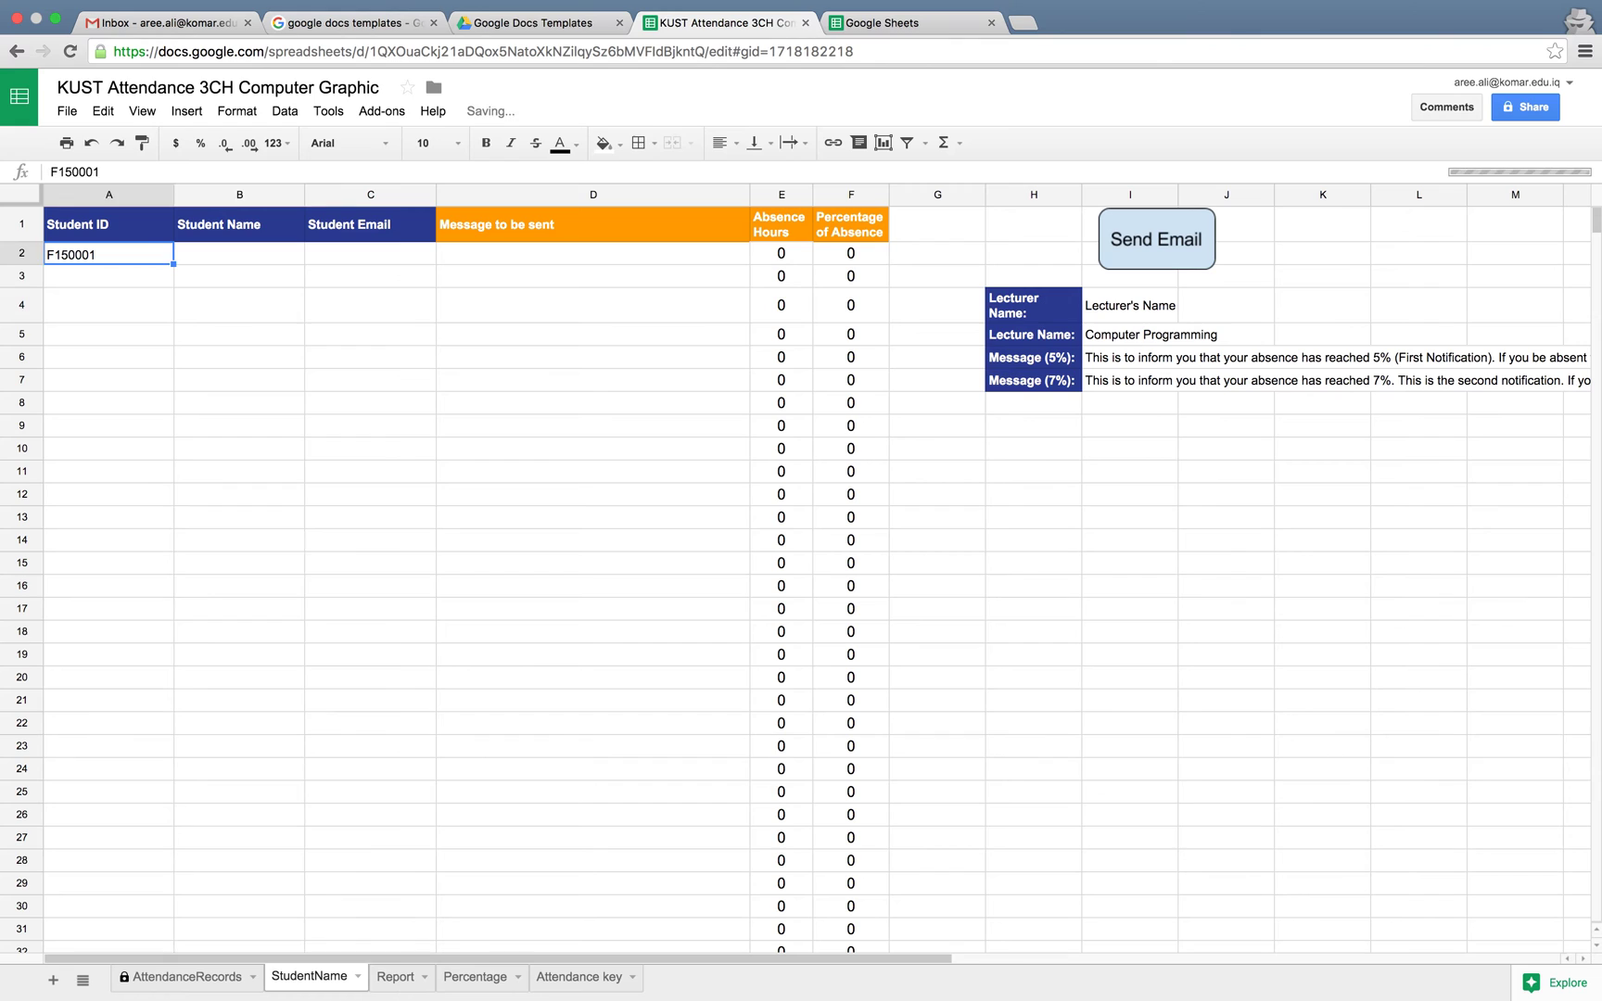
{"action": "key", "text": "Right"}
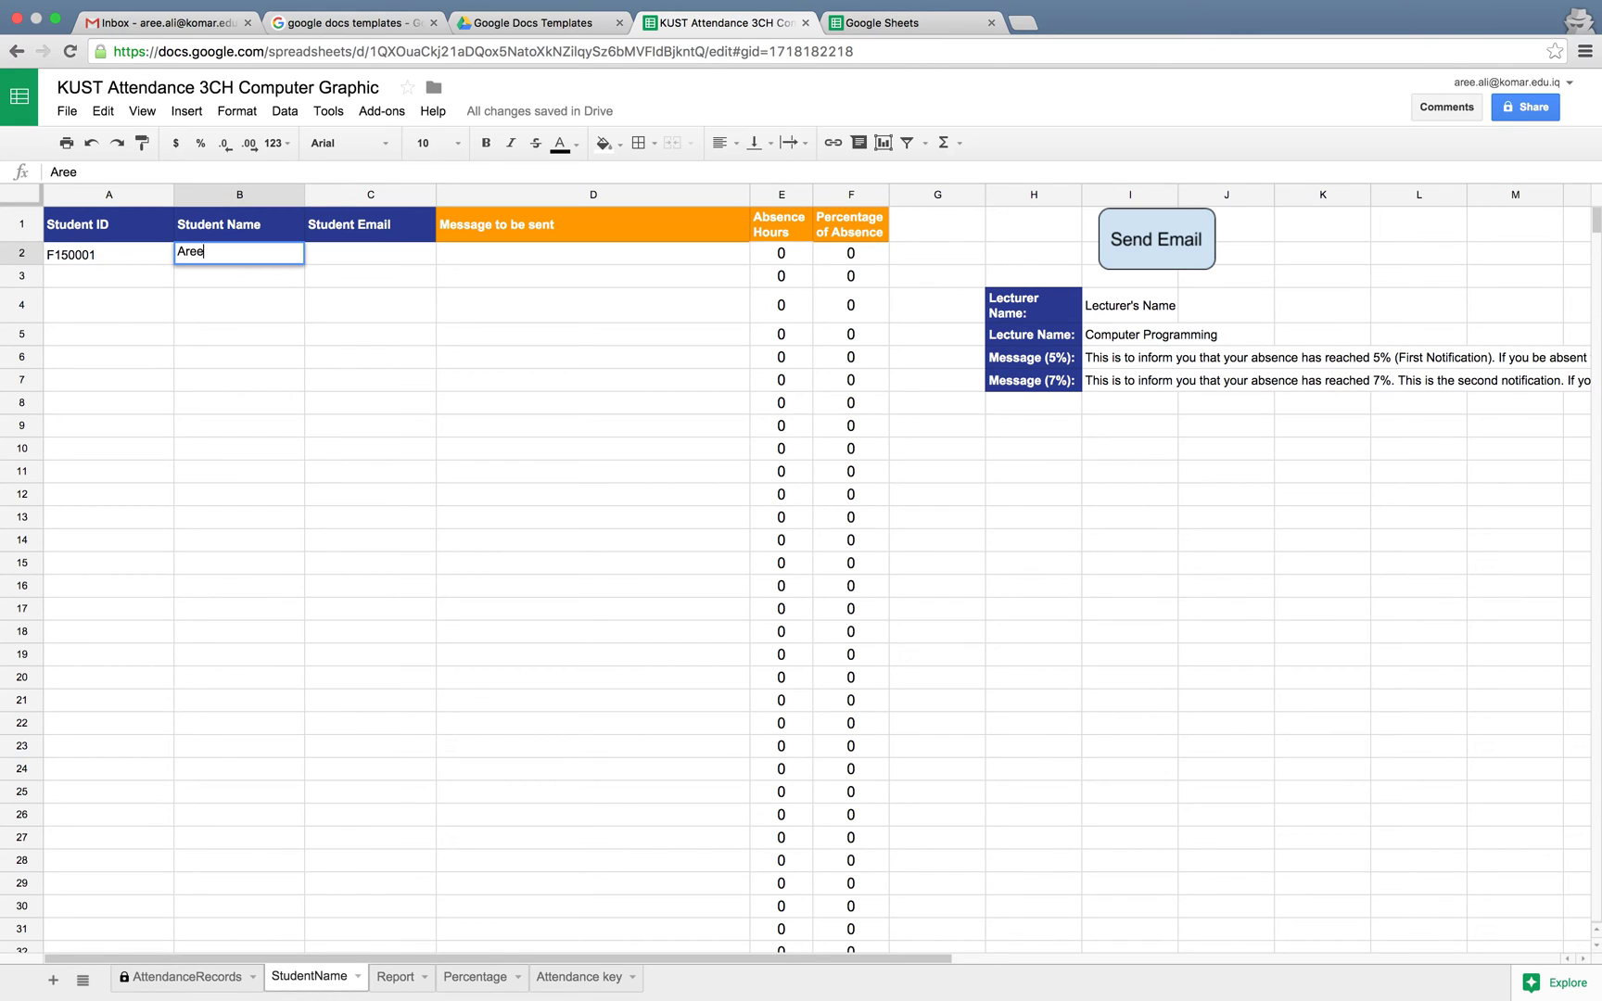
{"action": "key", "text": "Return"}
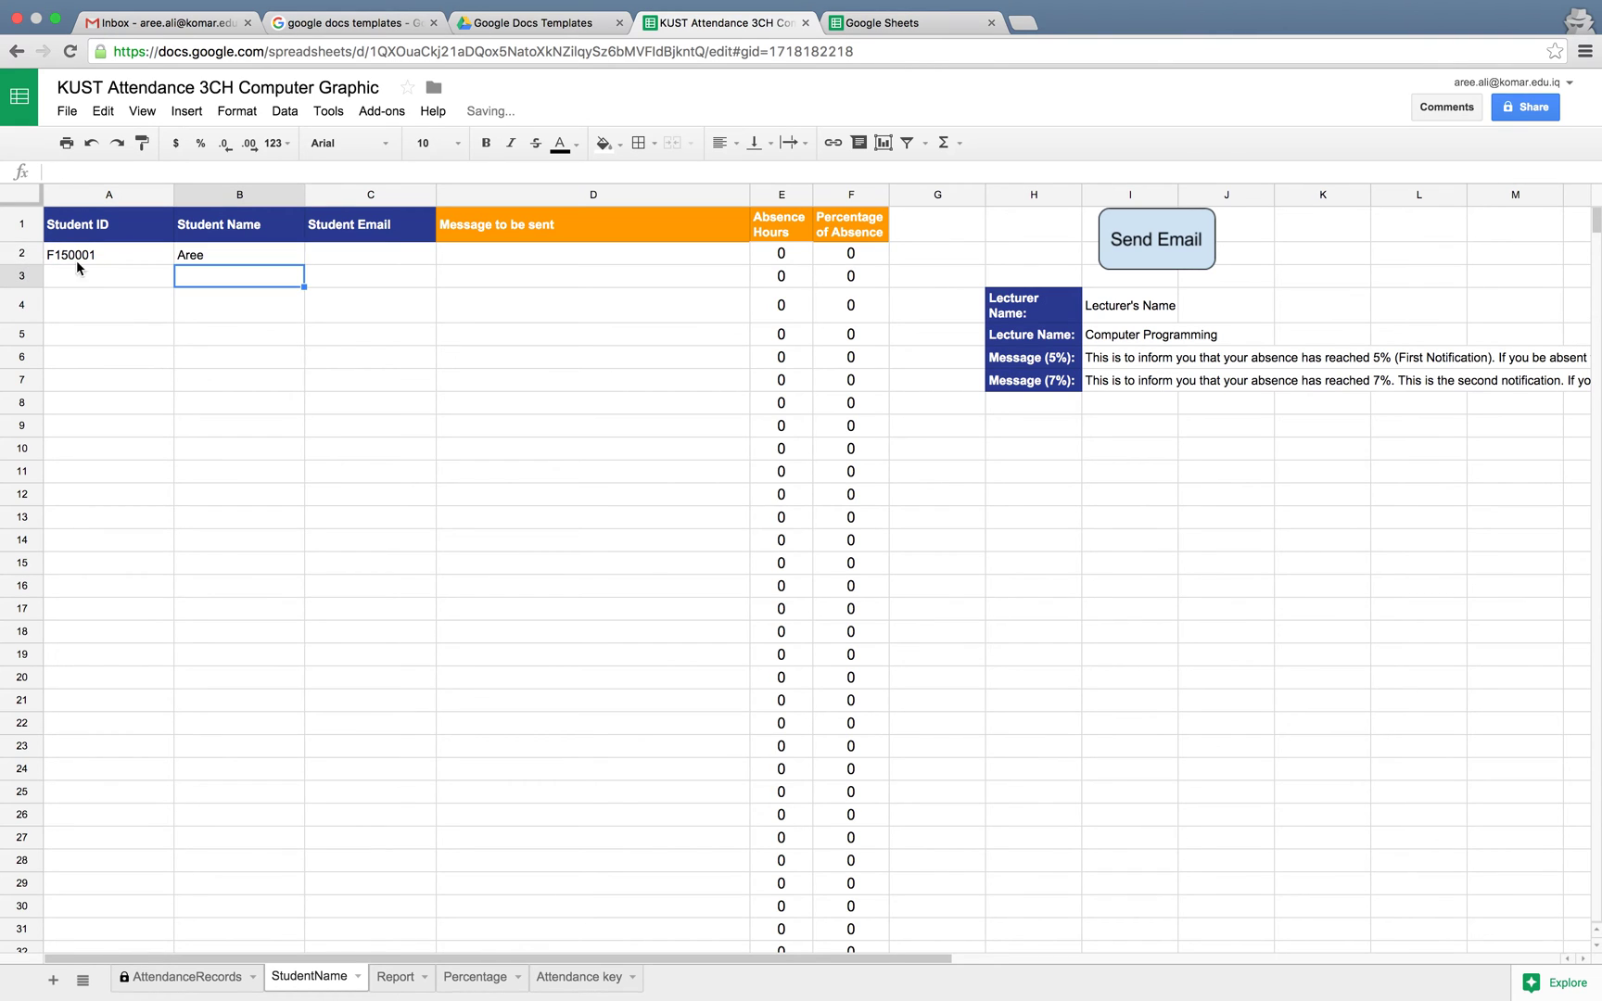
{"action": "key", "text": "BackSpace"}
{"action": "key", "text": "BackSpace"}
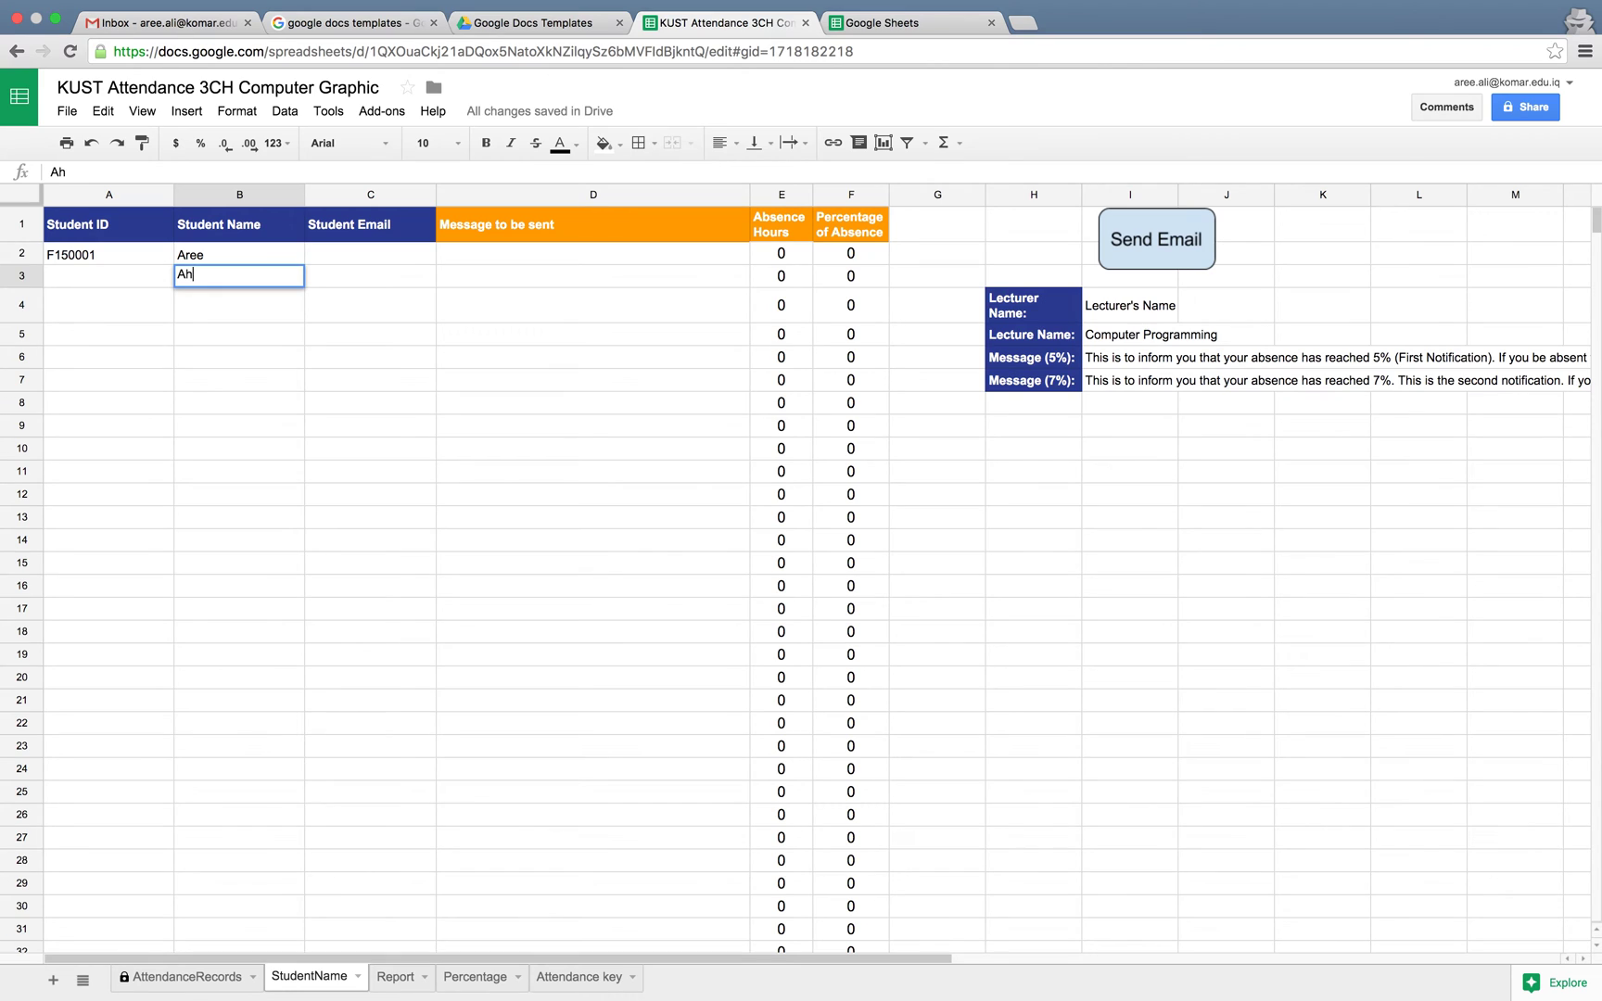
{"action": "left_click", "coordinate": [108, 277]}
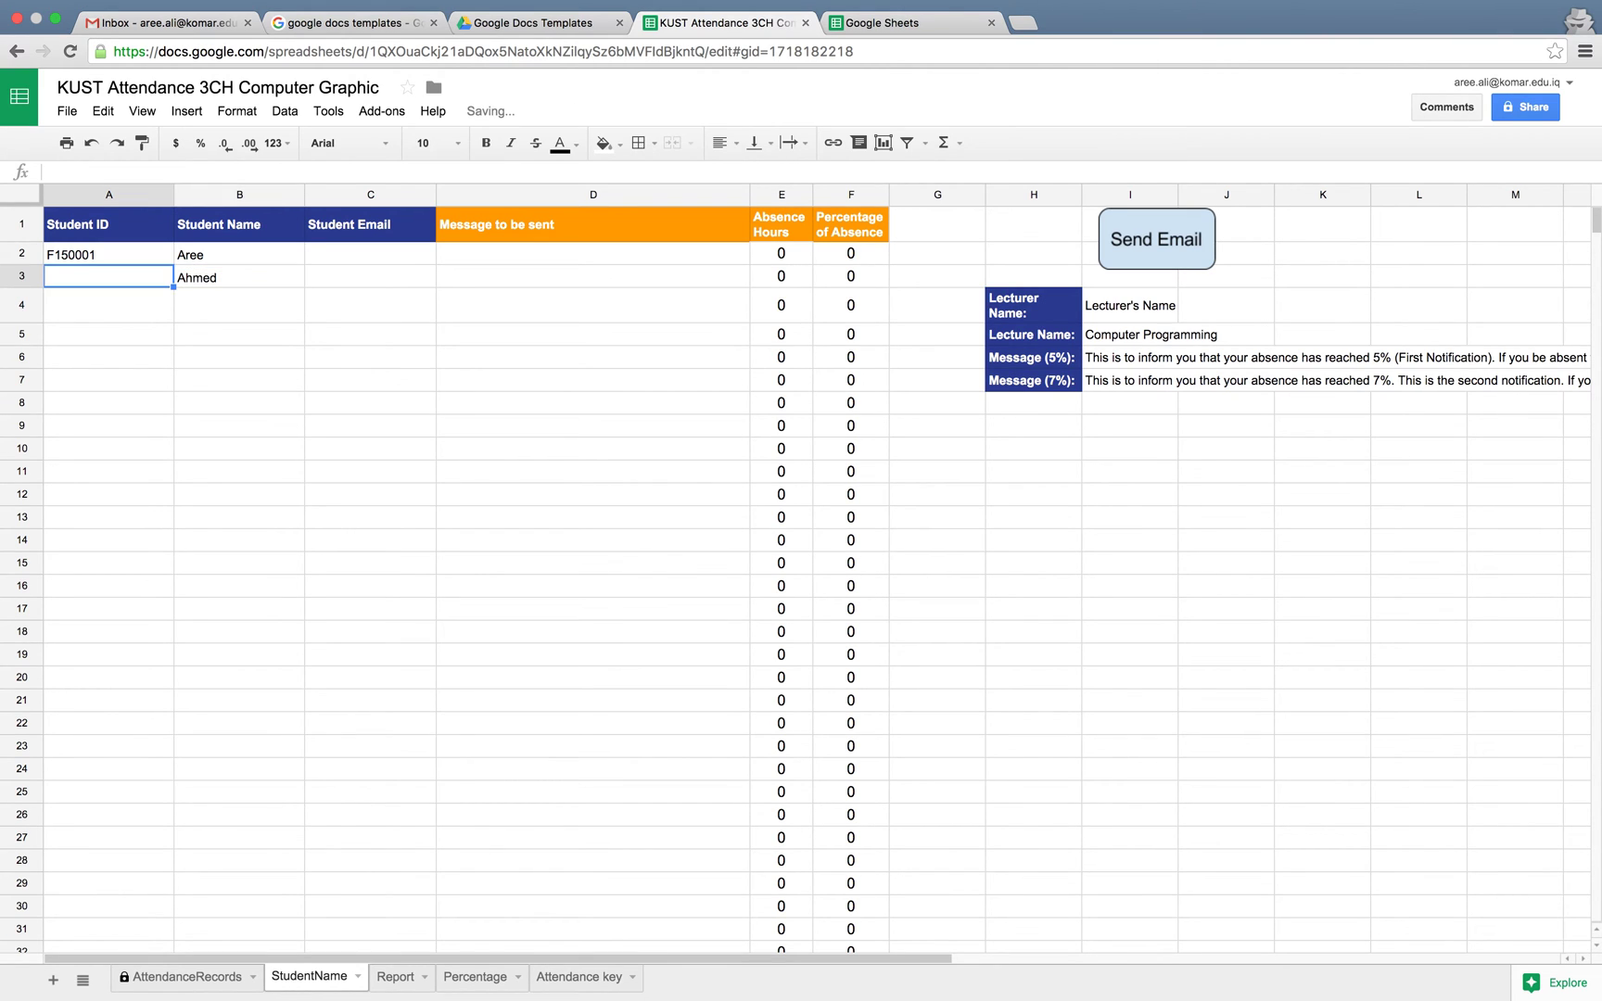
{"action": "type", "text": "F1500"}
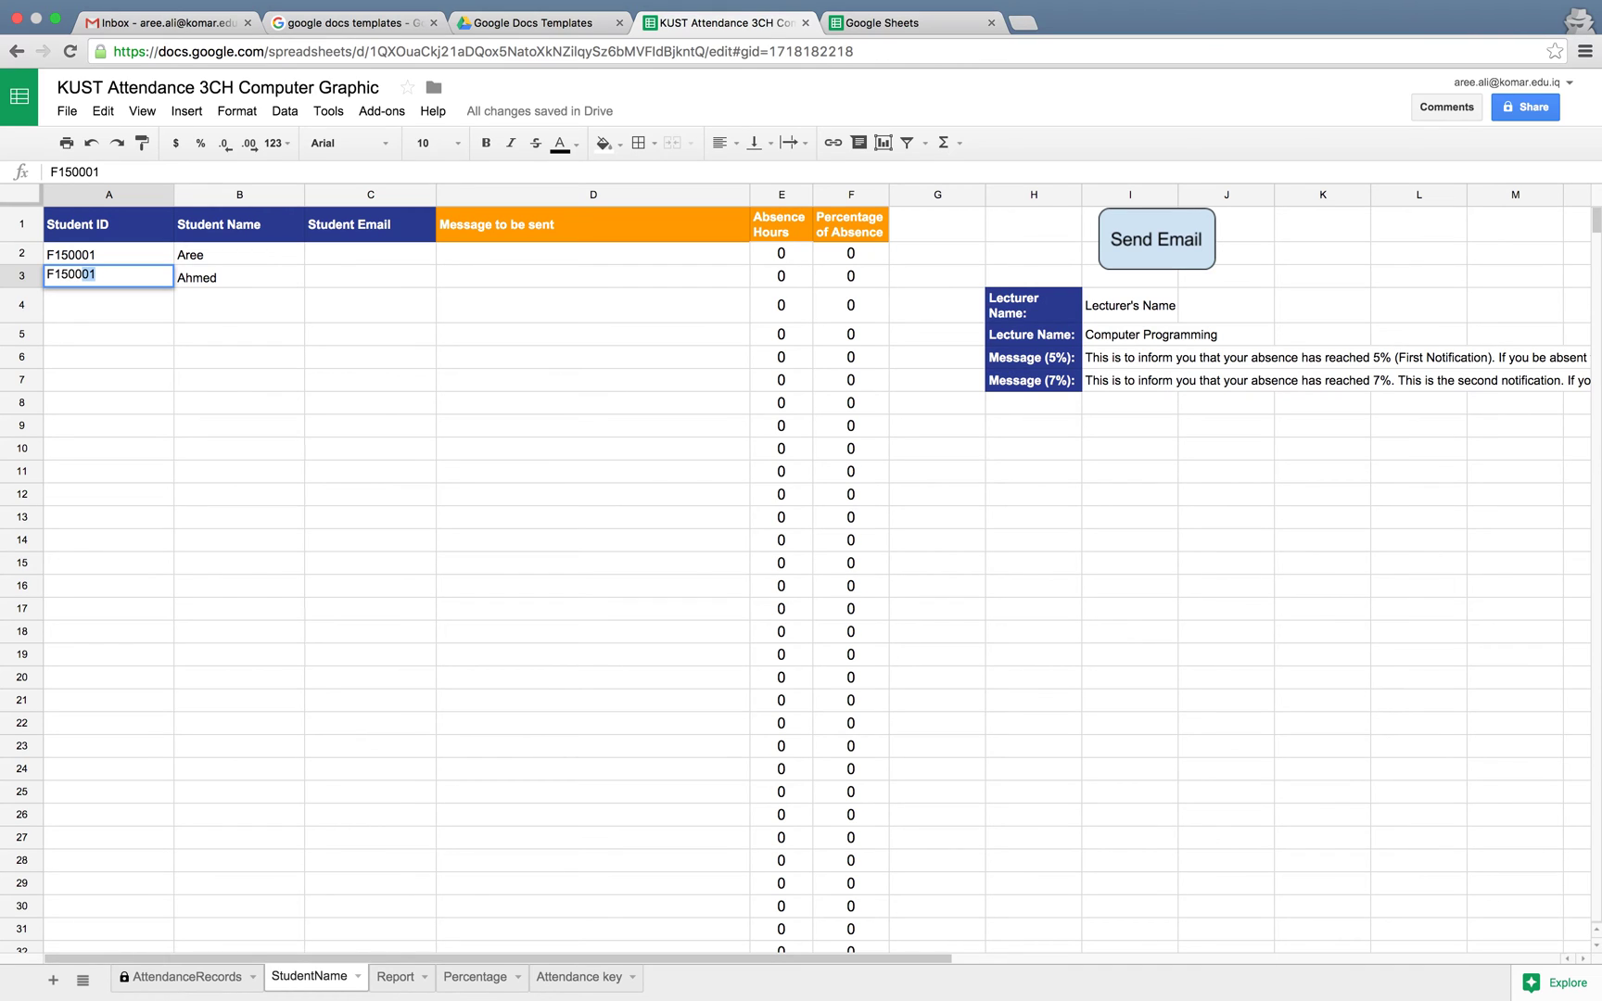
{"action": "type", "text": "02"}
Fill in both students' university e-mail addresses in C2 and C3
{"action": "left_click", "coordinate": [349, 254]}
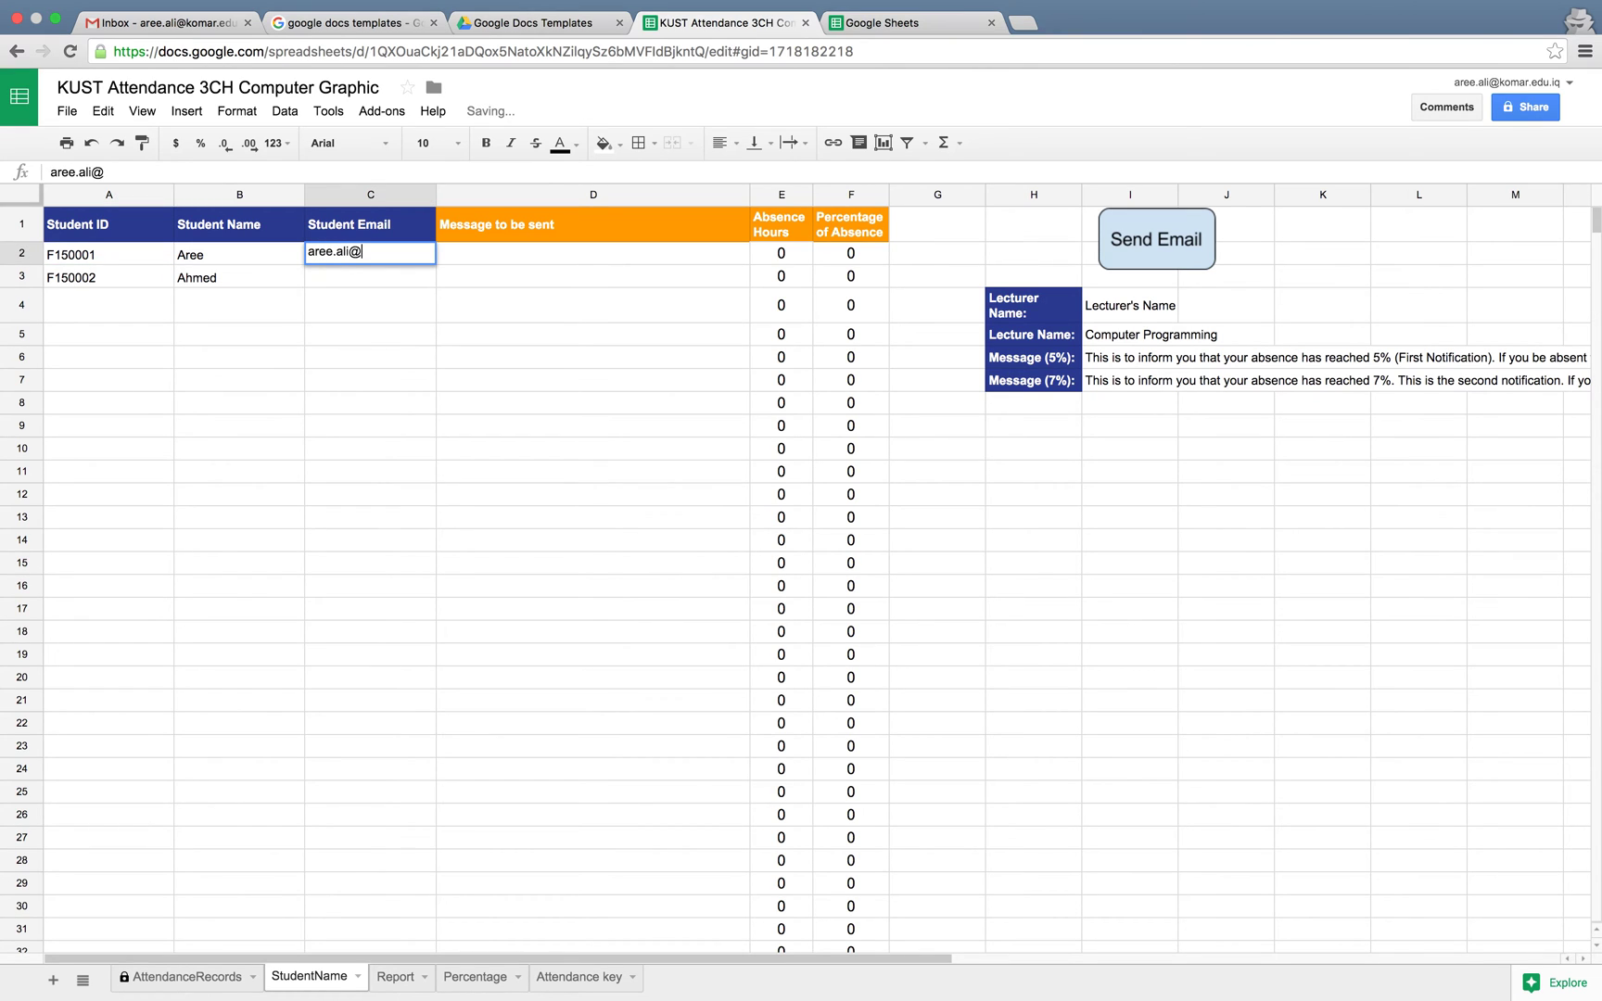
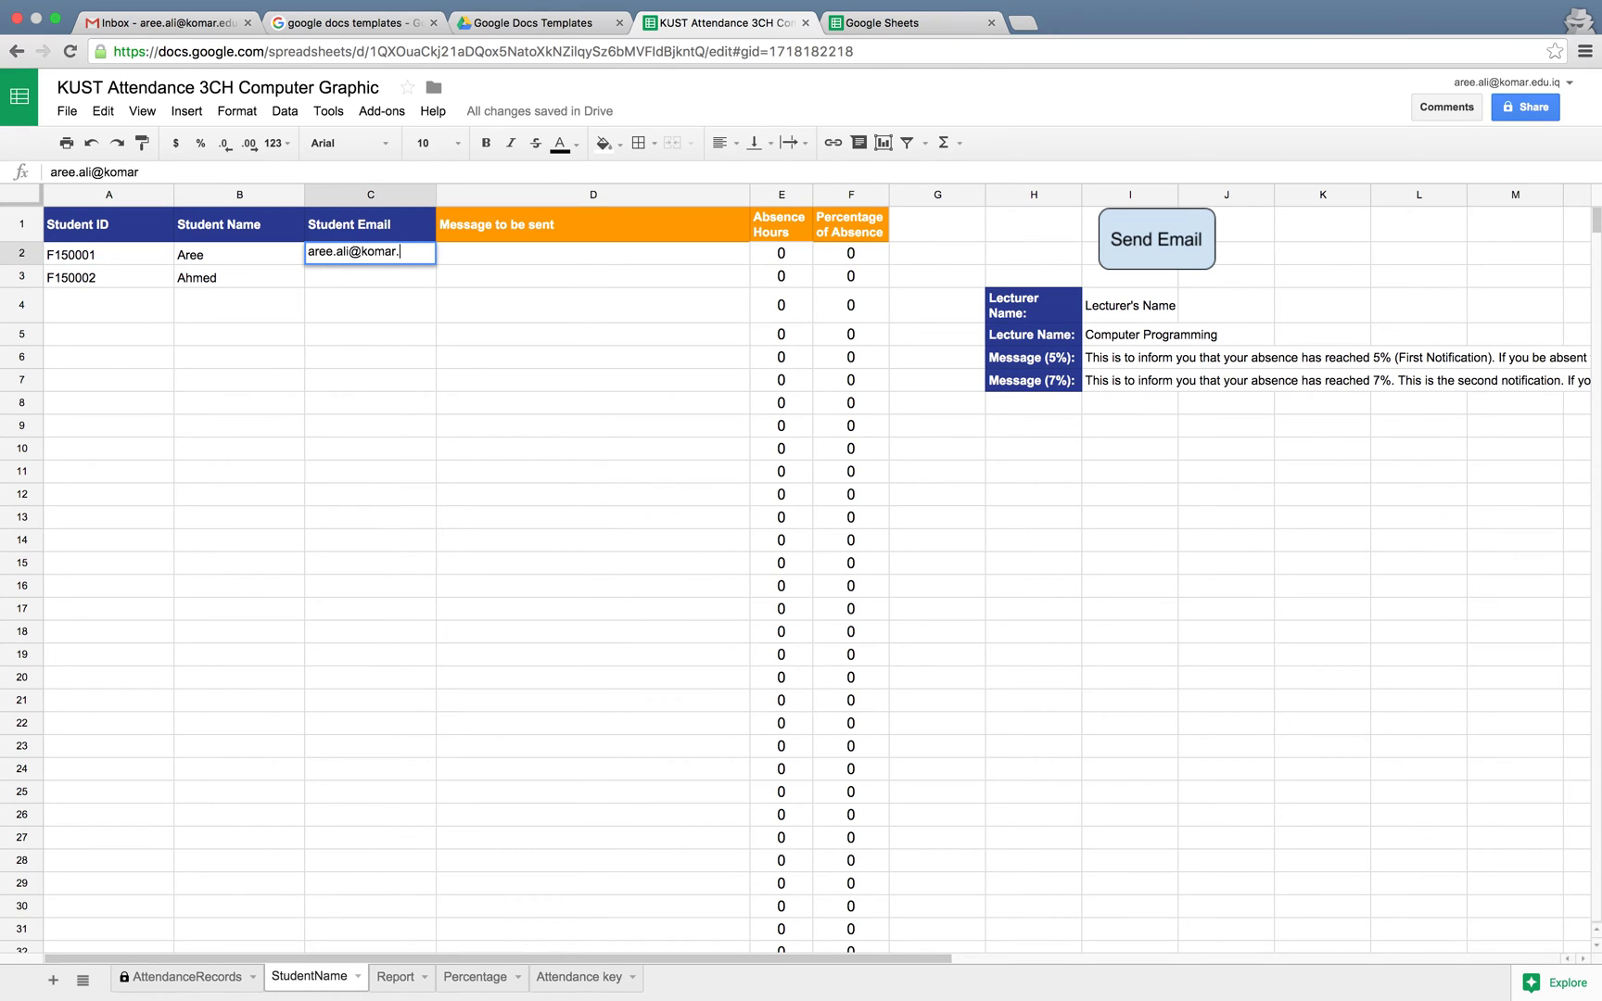
{"action": "key", "text": "Return"}
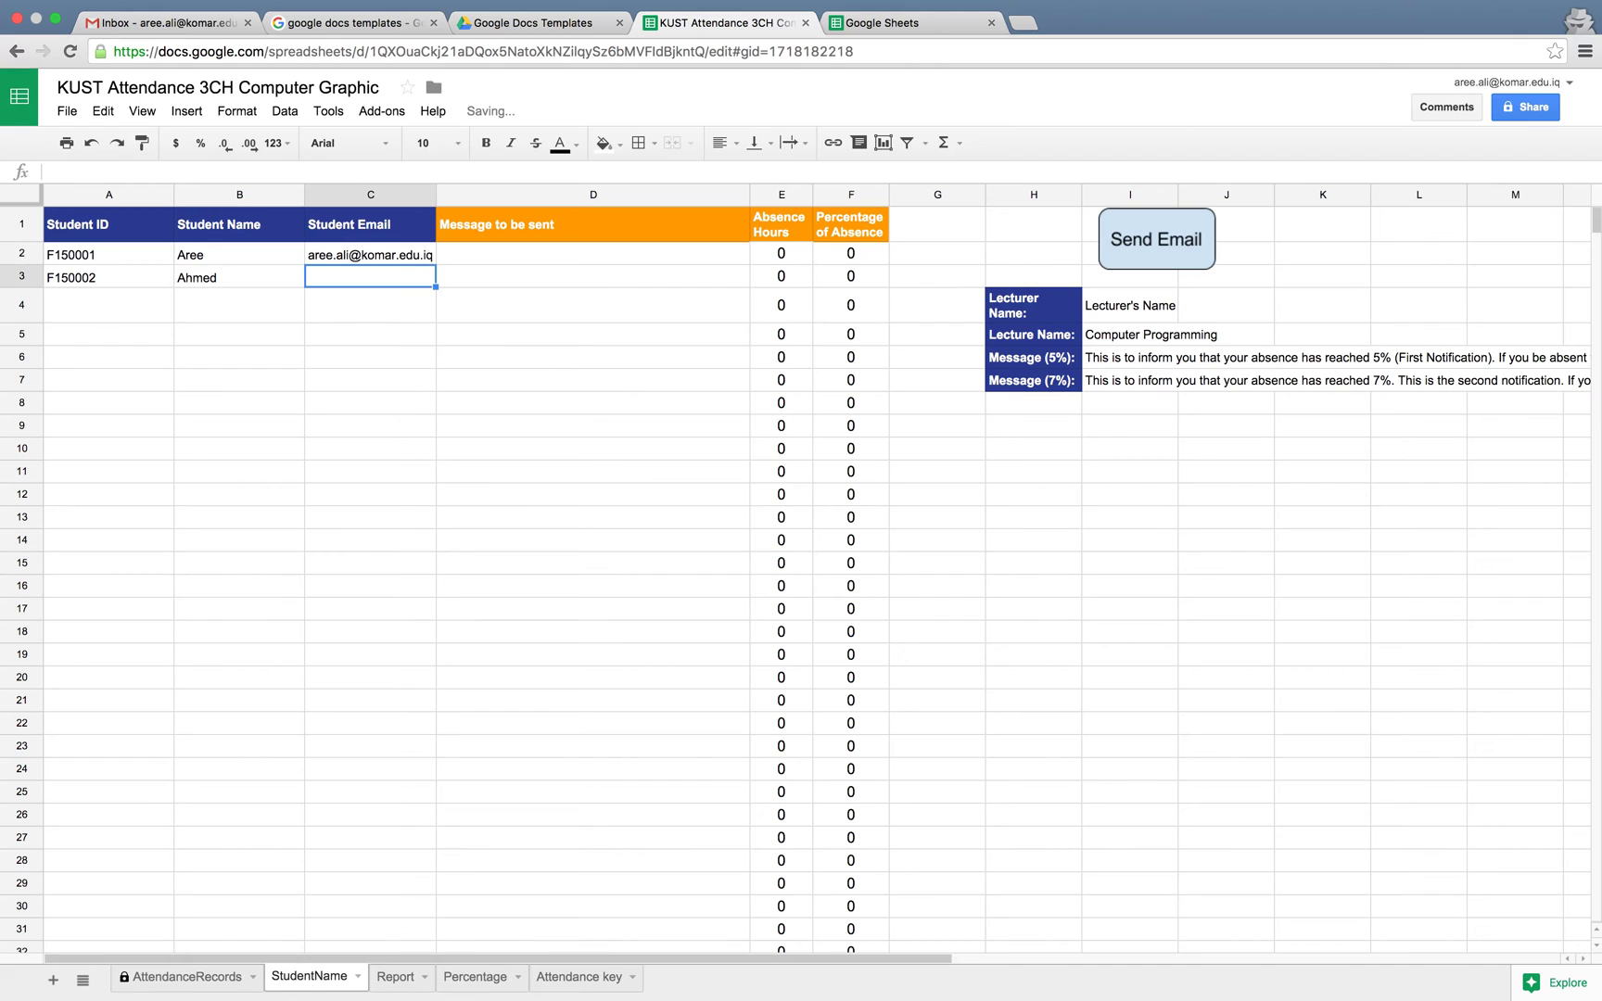
{"action": "type", "text": "aree"}
{"action": "key", "text": "Return"}
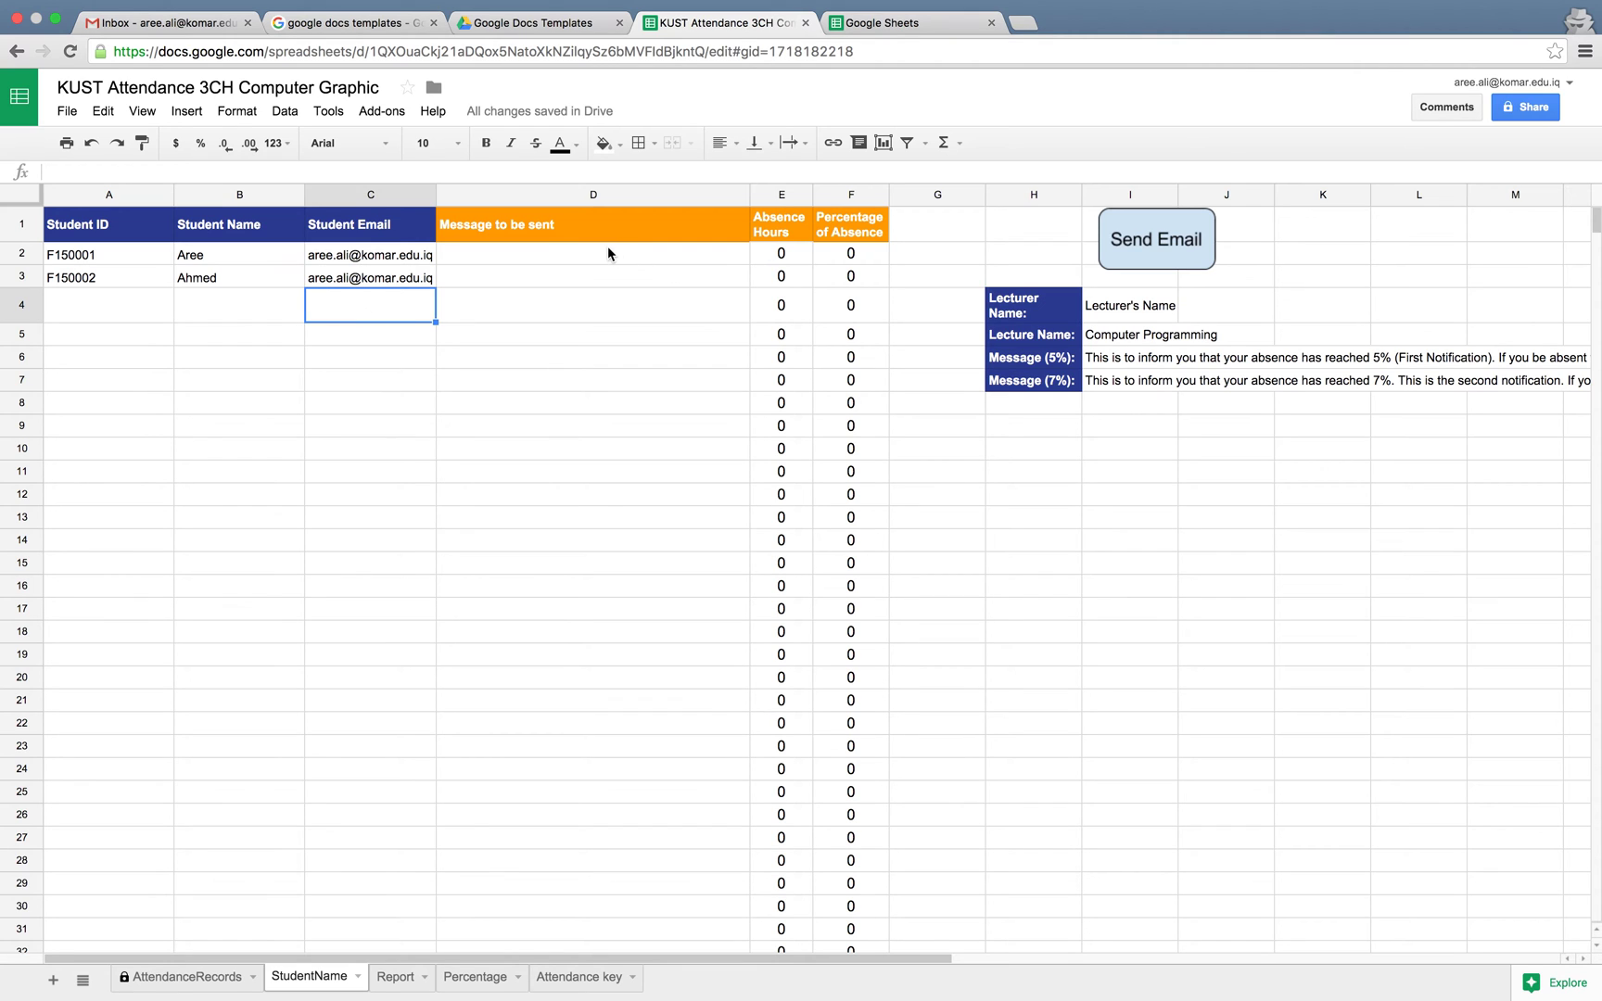
{"action": "left_click_drag", "start_coordinate": [575, 252], "coordinate": [573, 289]}
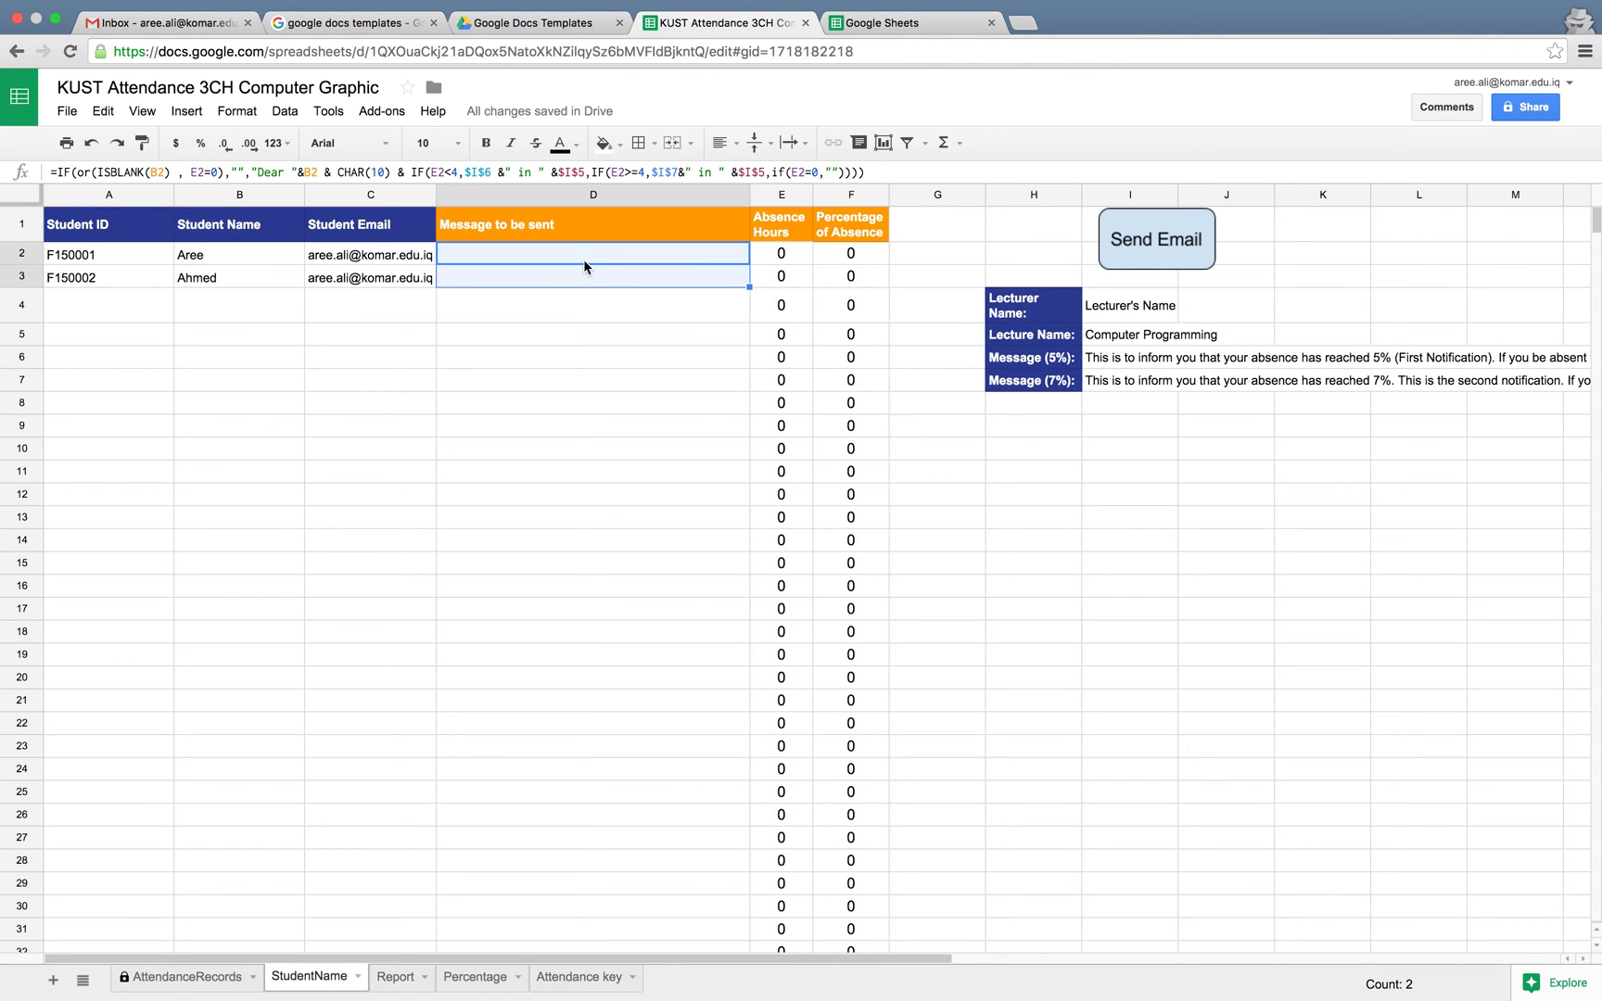
{"action": "left_click_drag", "start_coordinate": [775, 258], "coordinate": [792, 276]}
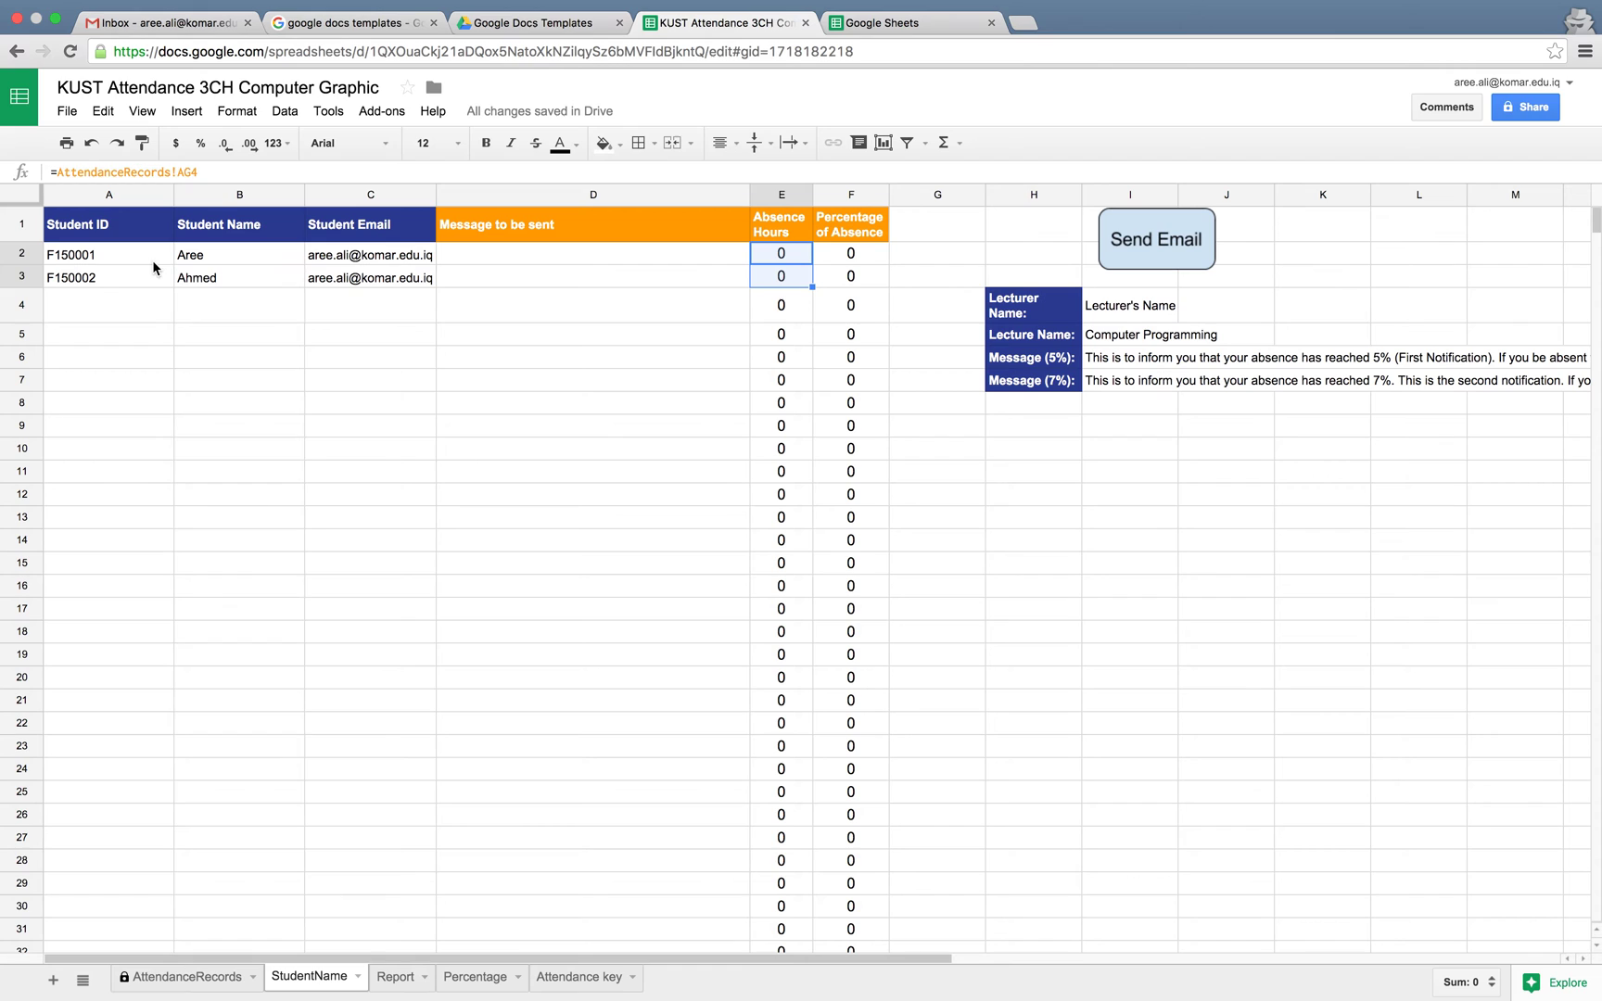
{"action": "left_click", "coordinate": [96, 257]}
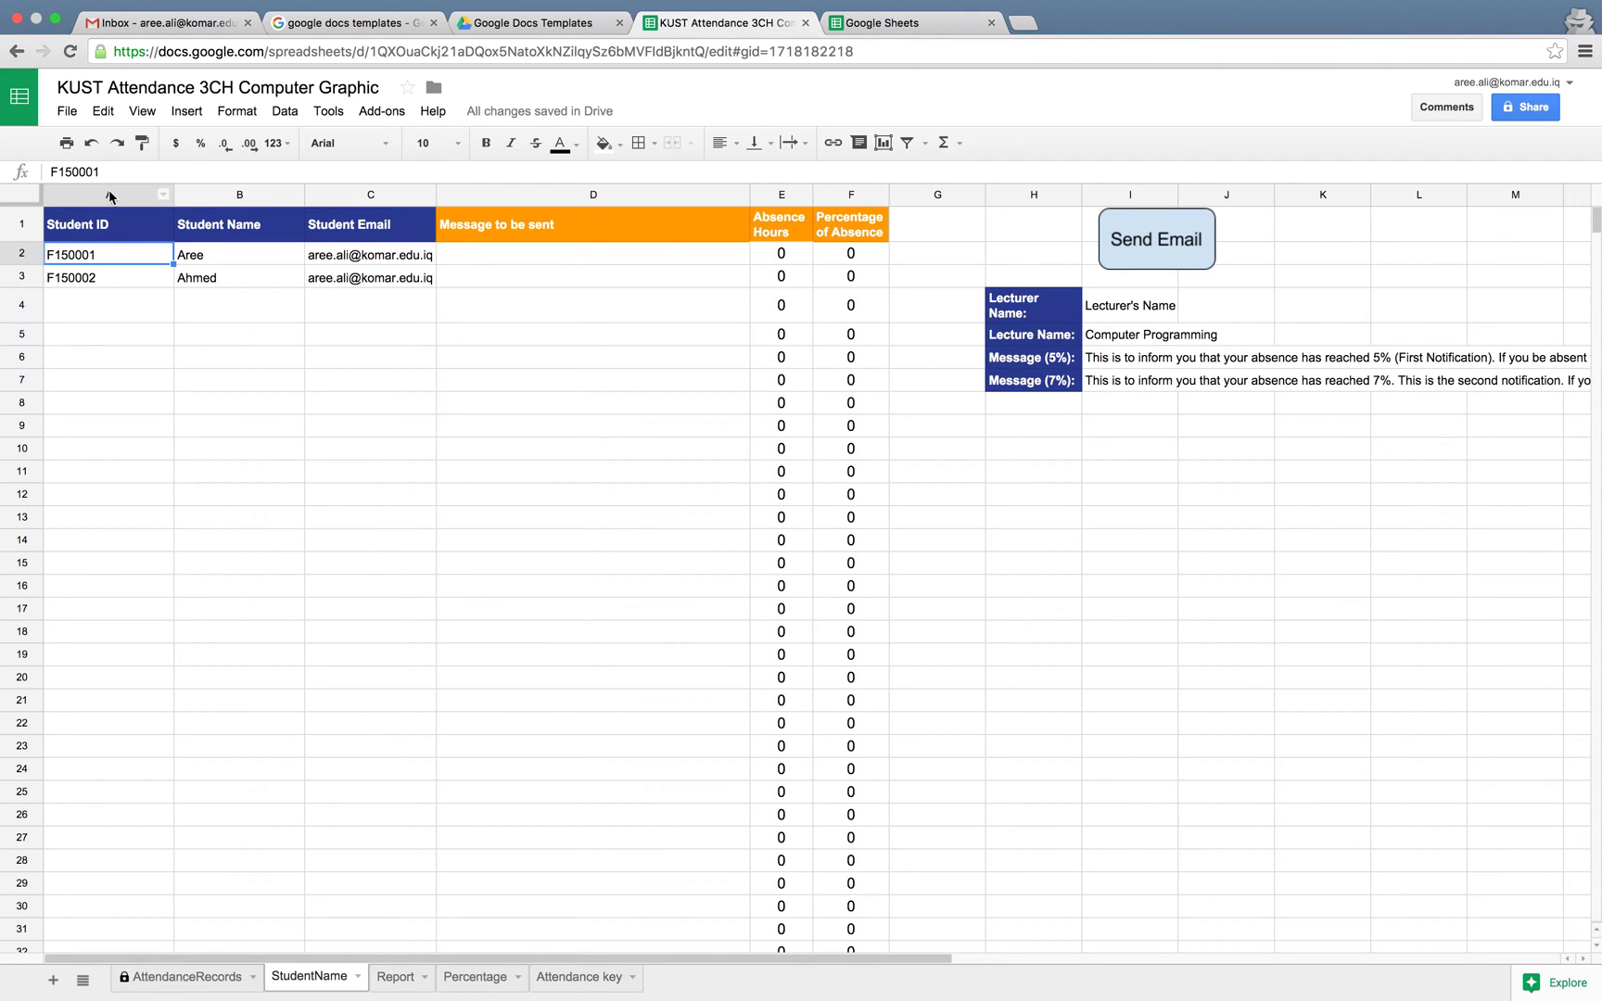
{"action": "left_click_drag", "start_coordinate": [108, 194], "coordinate": [359, 175]}
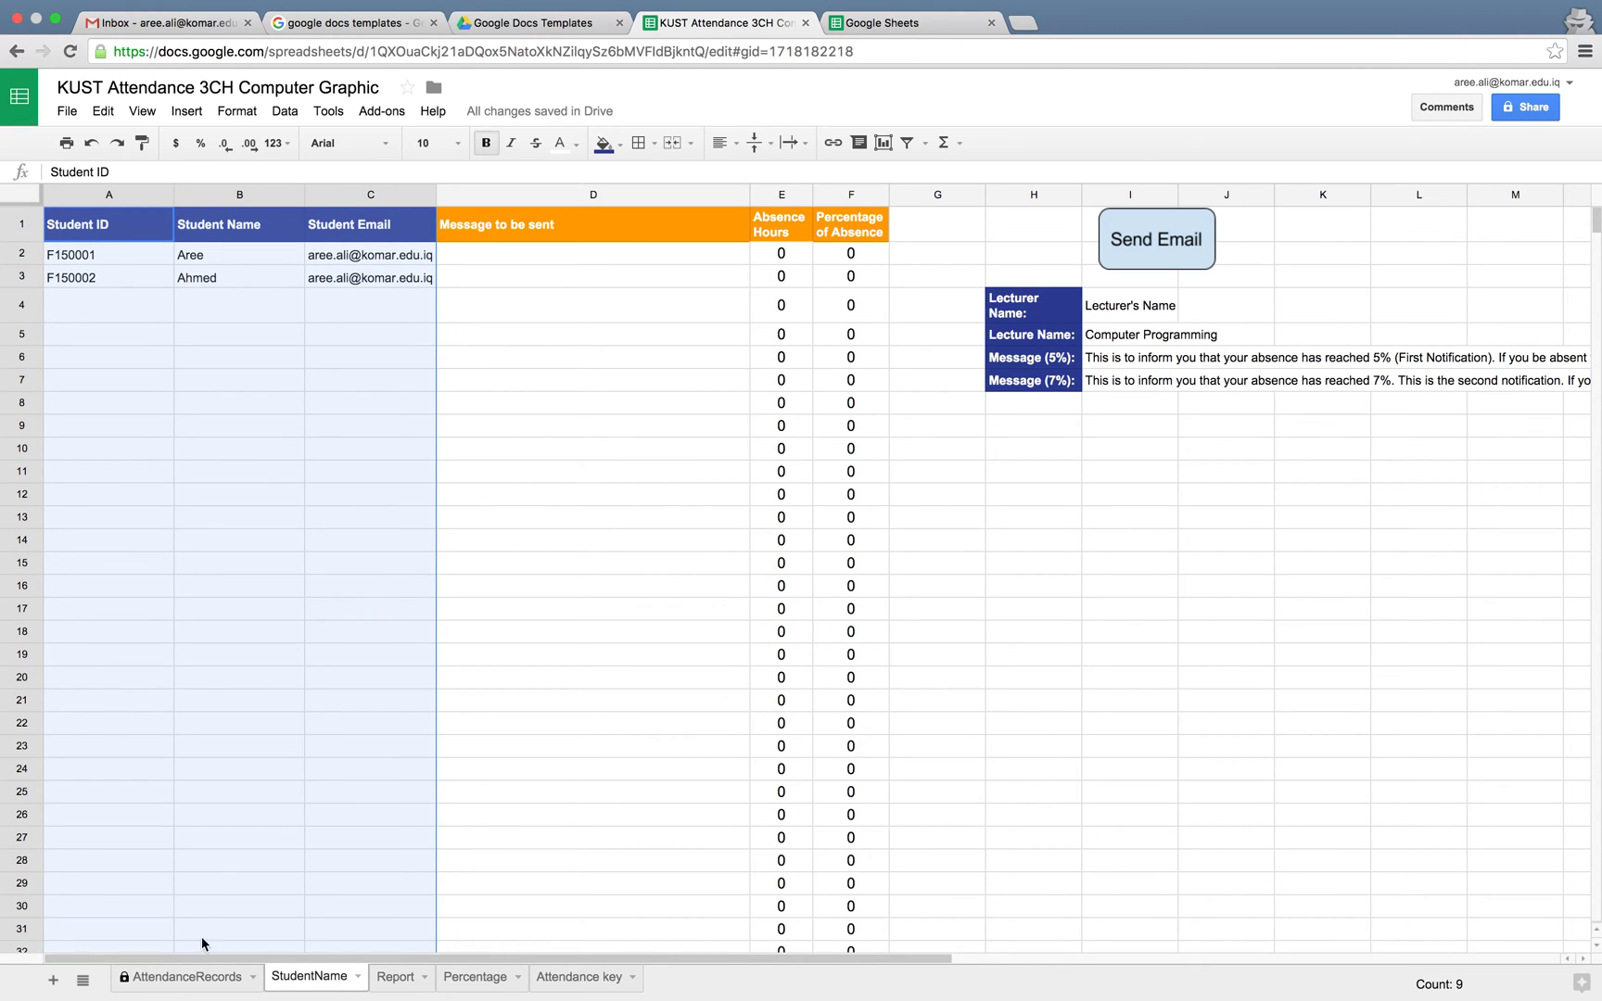
On AttendanceRecords, inspect the formulas behind the lecture title and lecturer name
{"action": "left_click", "coordinate": [182, 986]}
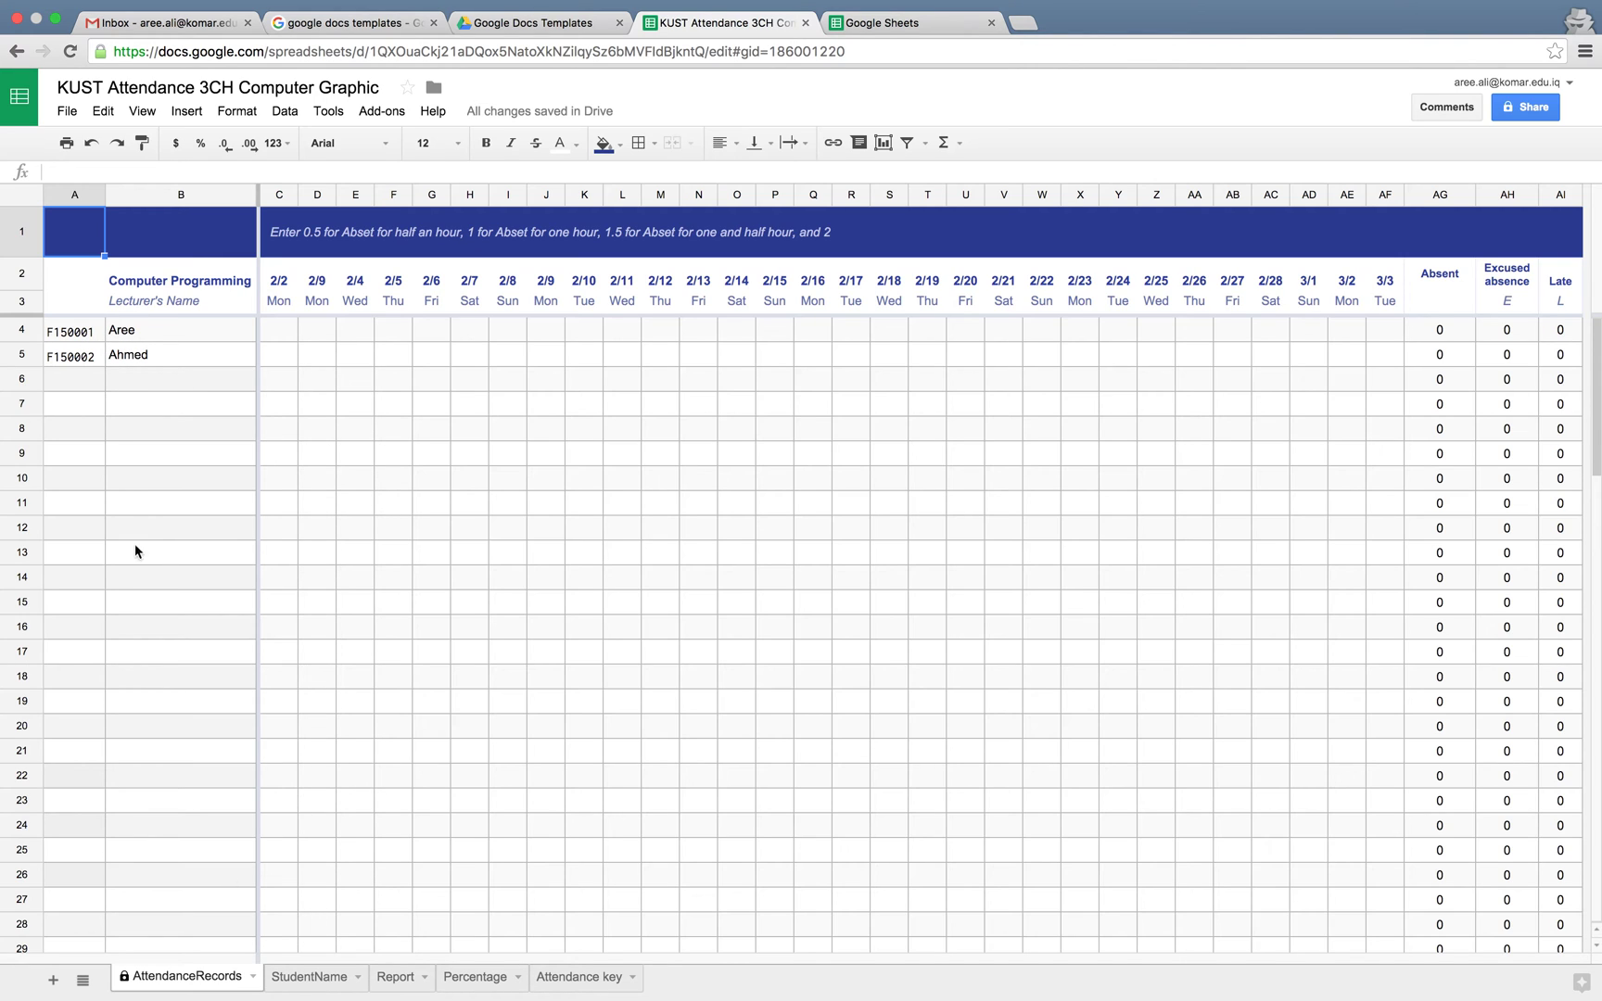
{"action": "left_click", "coordinate": [164, 287]}
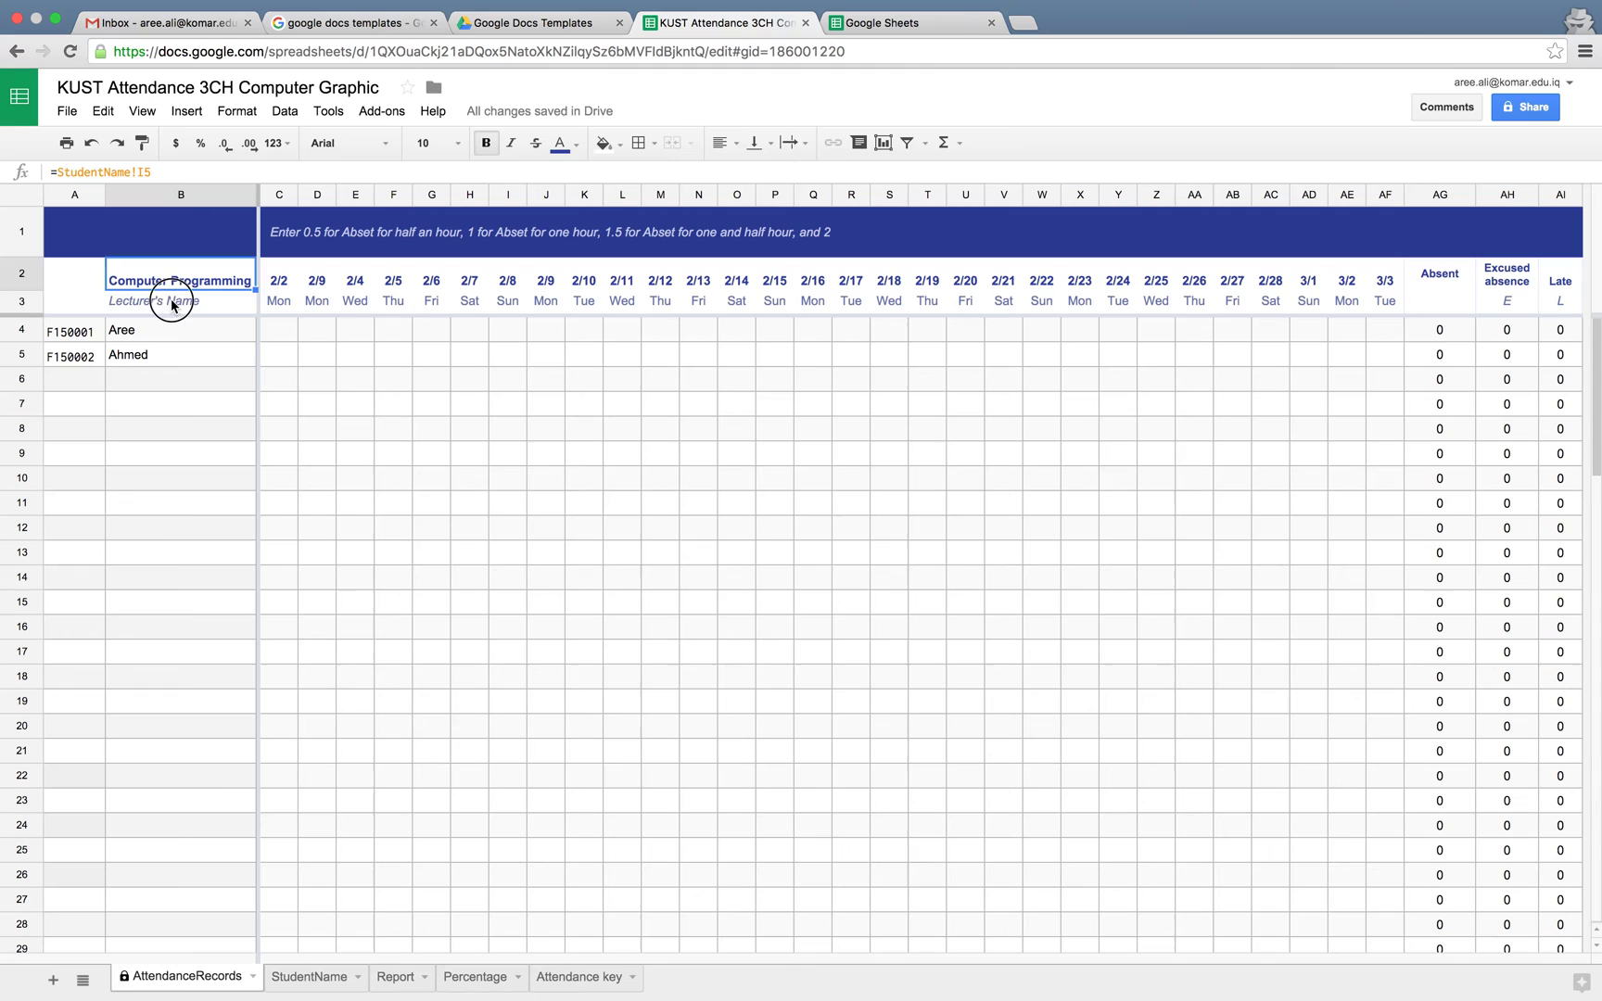
{"action": "left_click", "coordinate": [171, 304]}
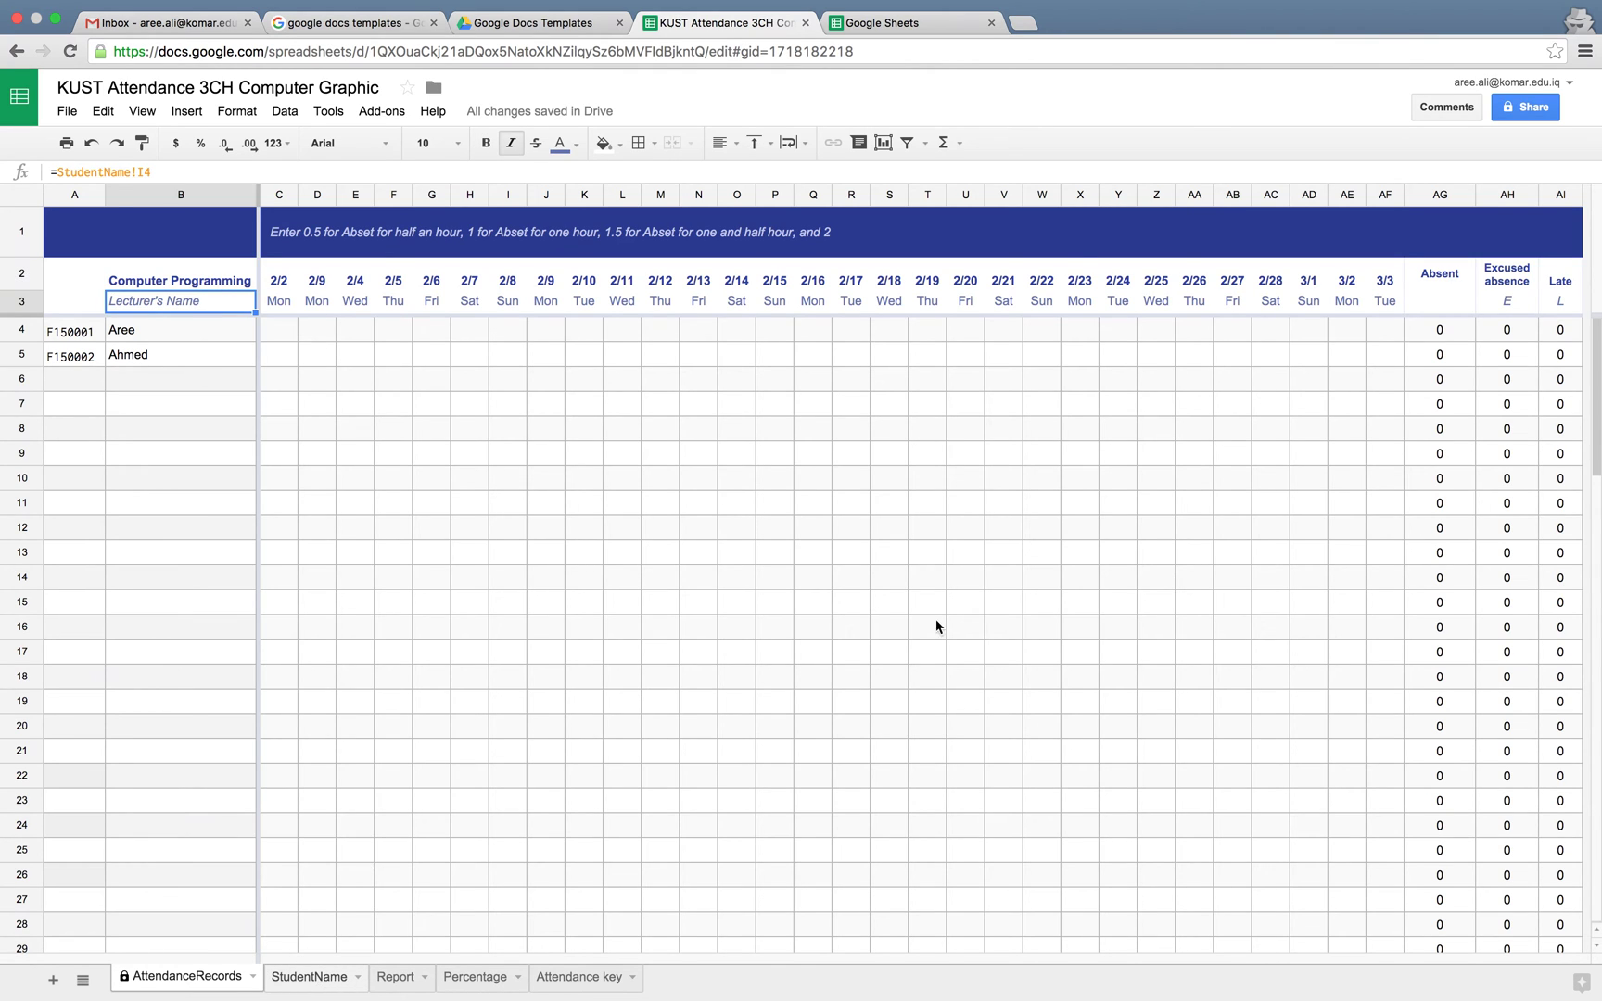
On StudentName, enter the lecturer's name in I4 and 'Computer Graphic' in I5, then review the warning messages
{"action": "key", "text": "ctrl+shift+Page_Down"}
{"action": "left_click", "coordinate": [1130, 320]}
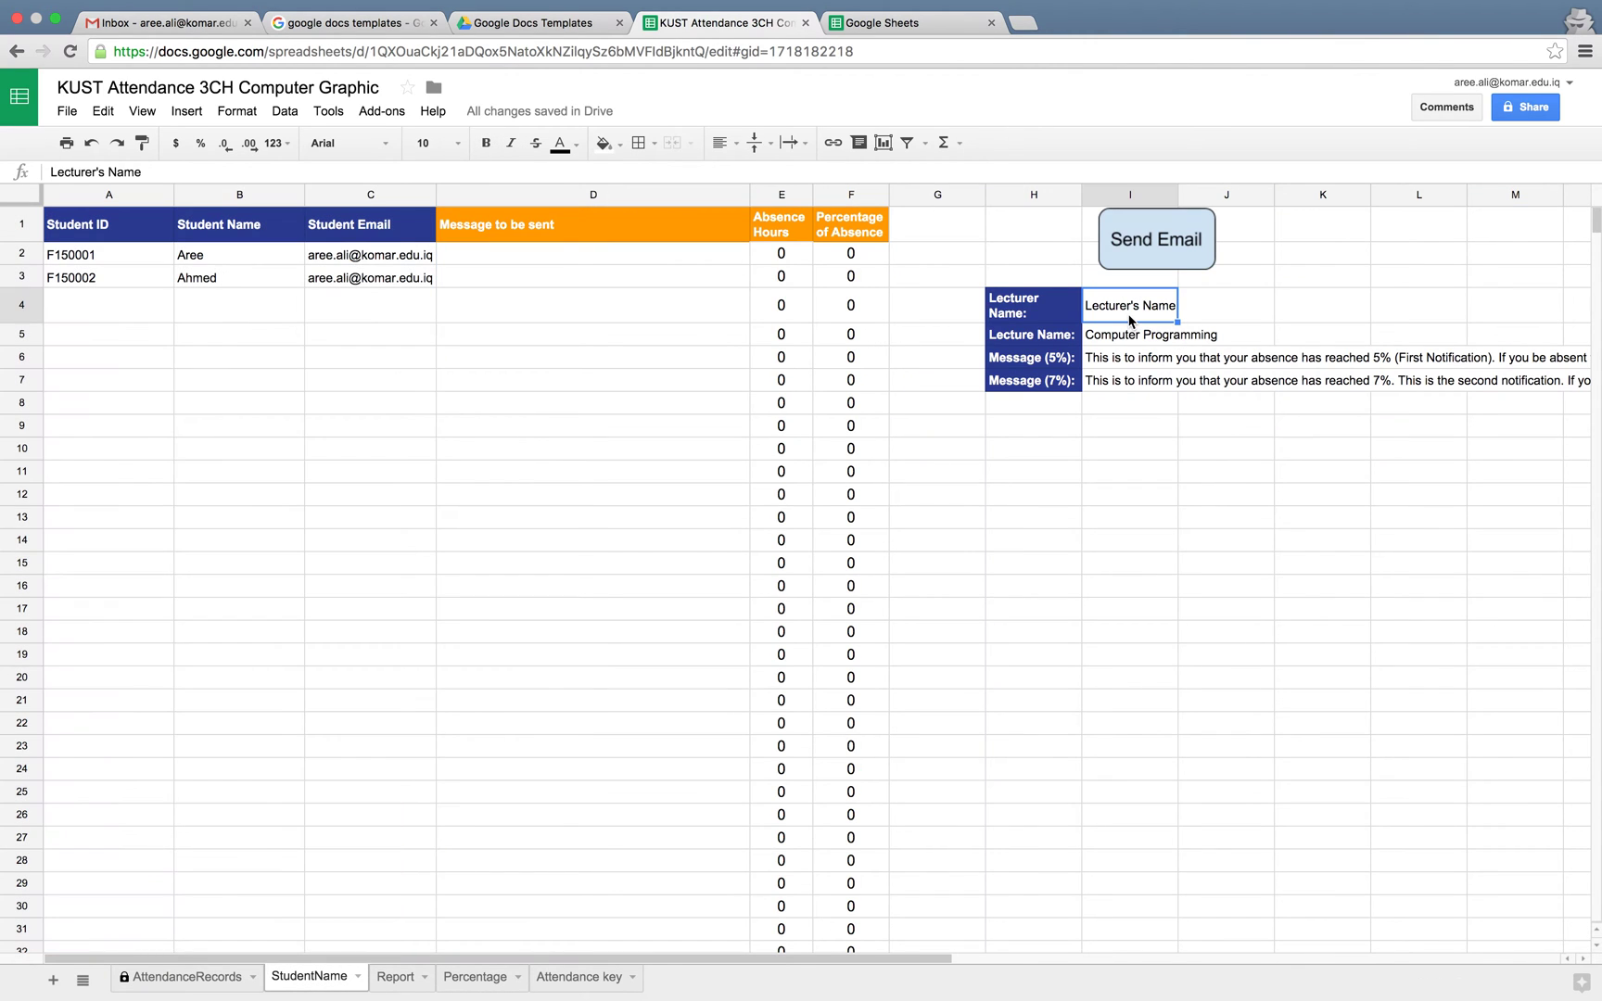
{"action": "type", "text": "Ahmed"}
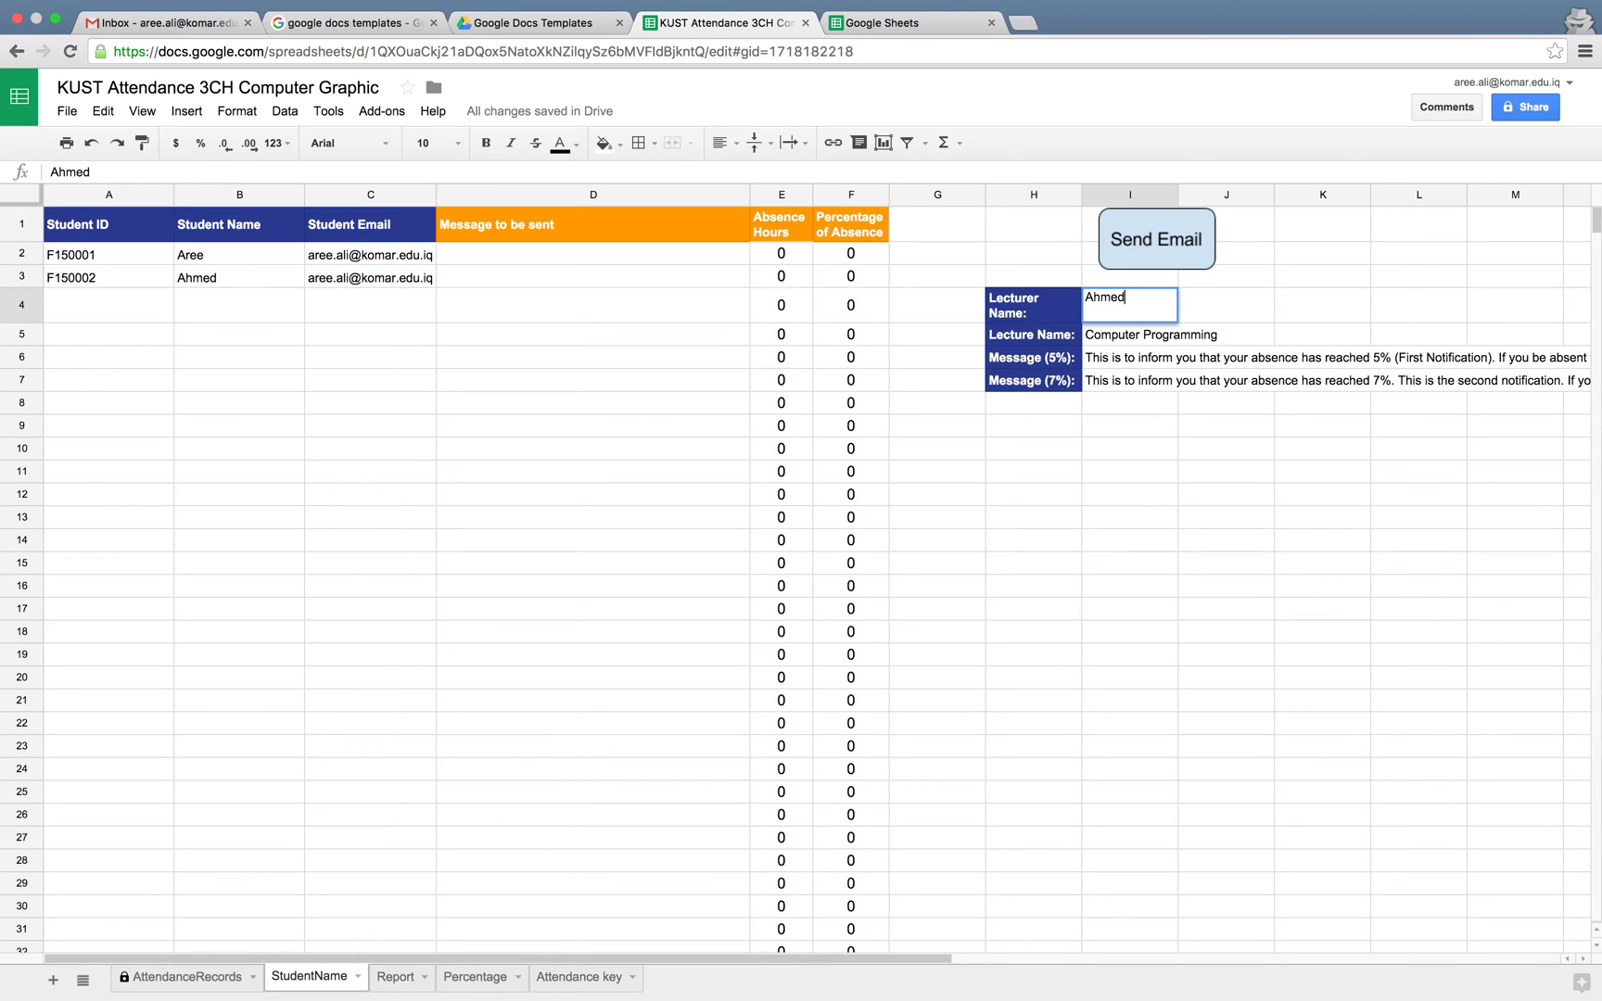
{"action": "key", "text": "Return"}
{"action": "type", "text": "Comp"}
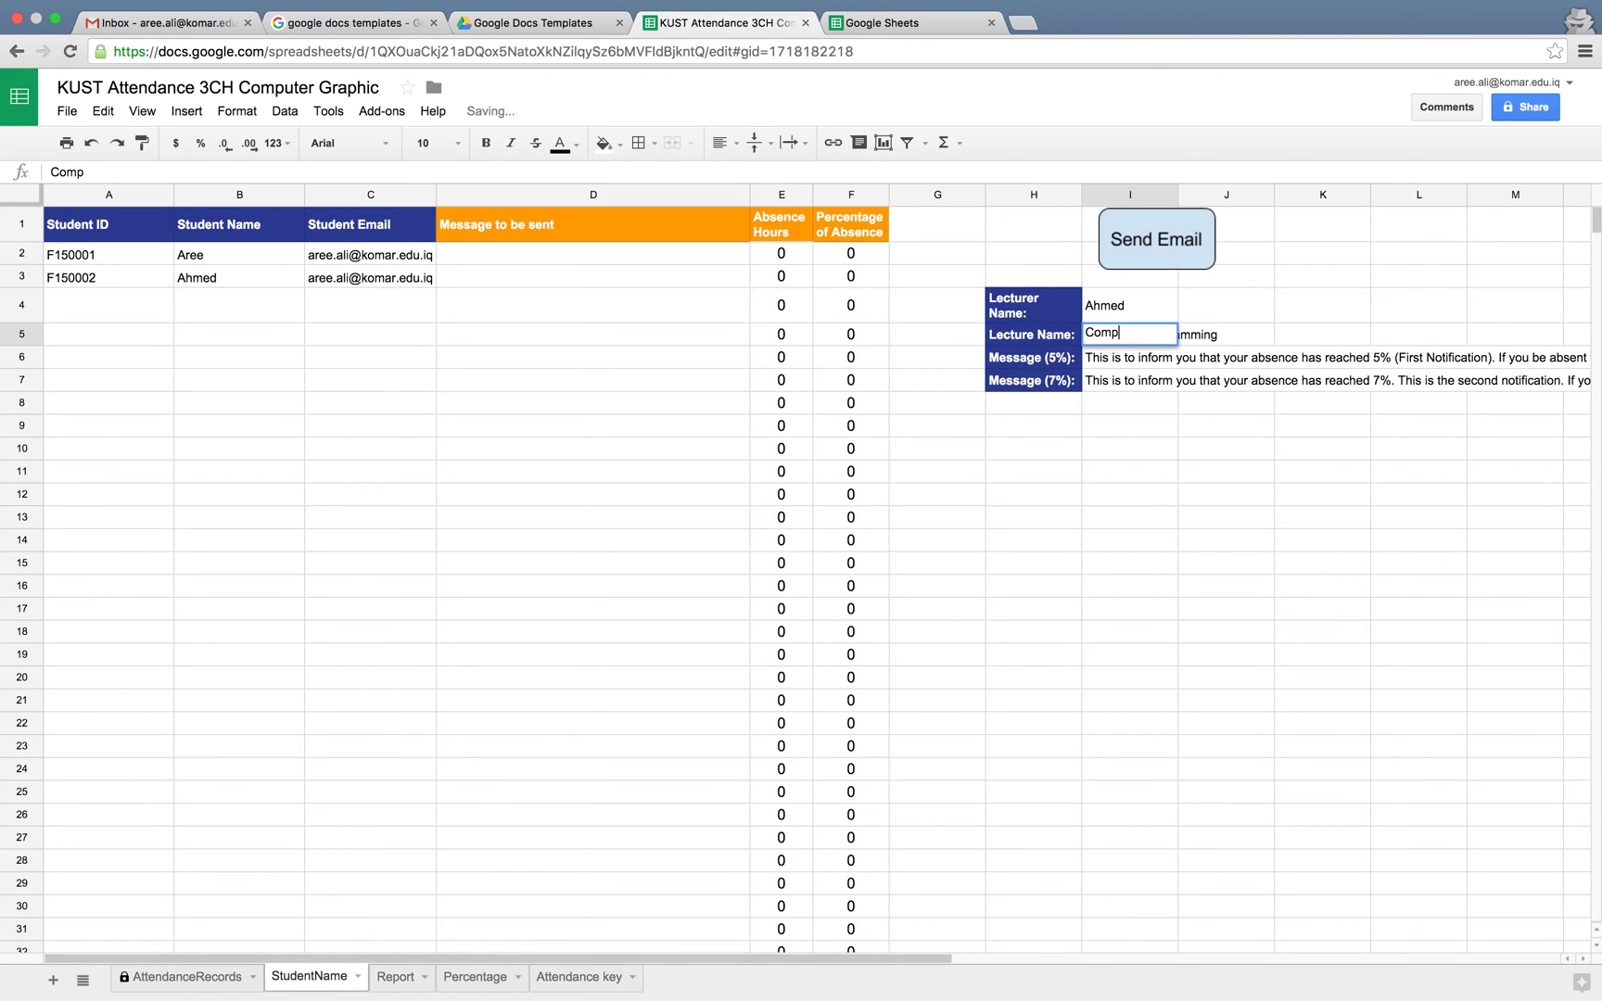
{"action": "key", "text": "BackSpace"}
{"action": "key", "text": "BackSpace"}
{"action": "key", "text": "BackSpace"}
{"action": "key", "text": "BackSpace"}
{"action": "type", "text": "Computer Grap"}
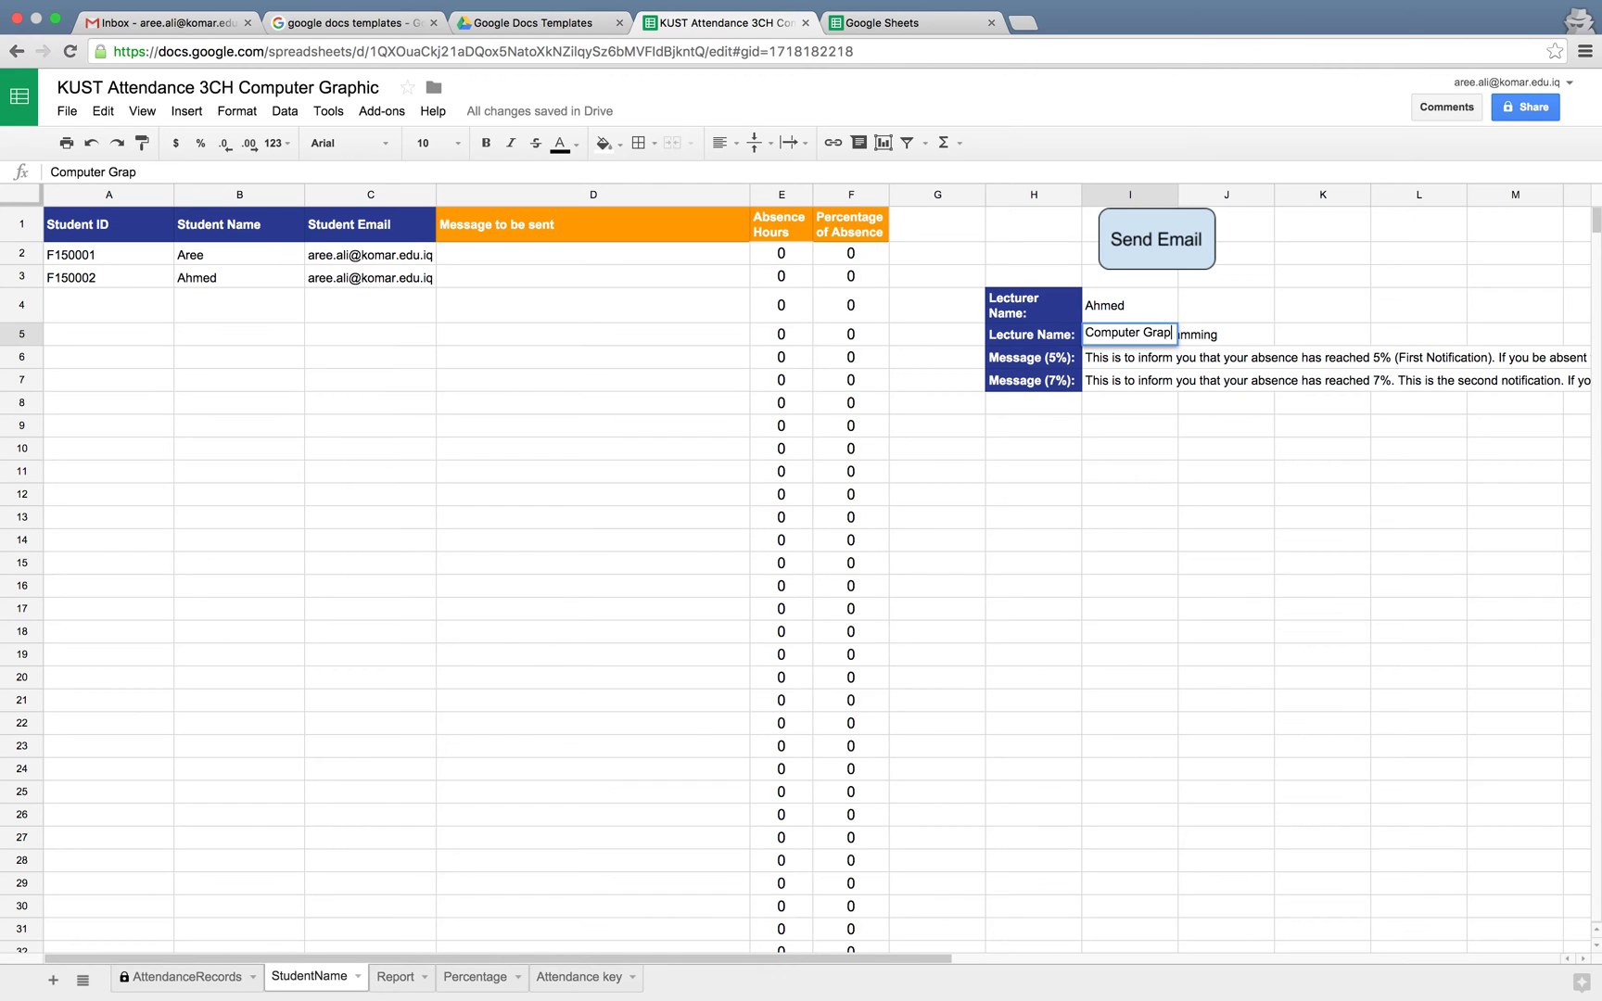
{"action": "type", "text": "hic"}
{"action": "key", "text": "Return"}
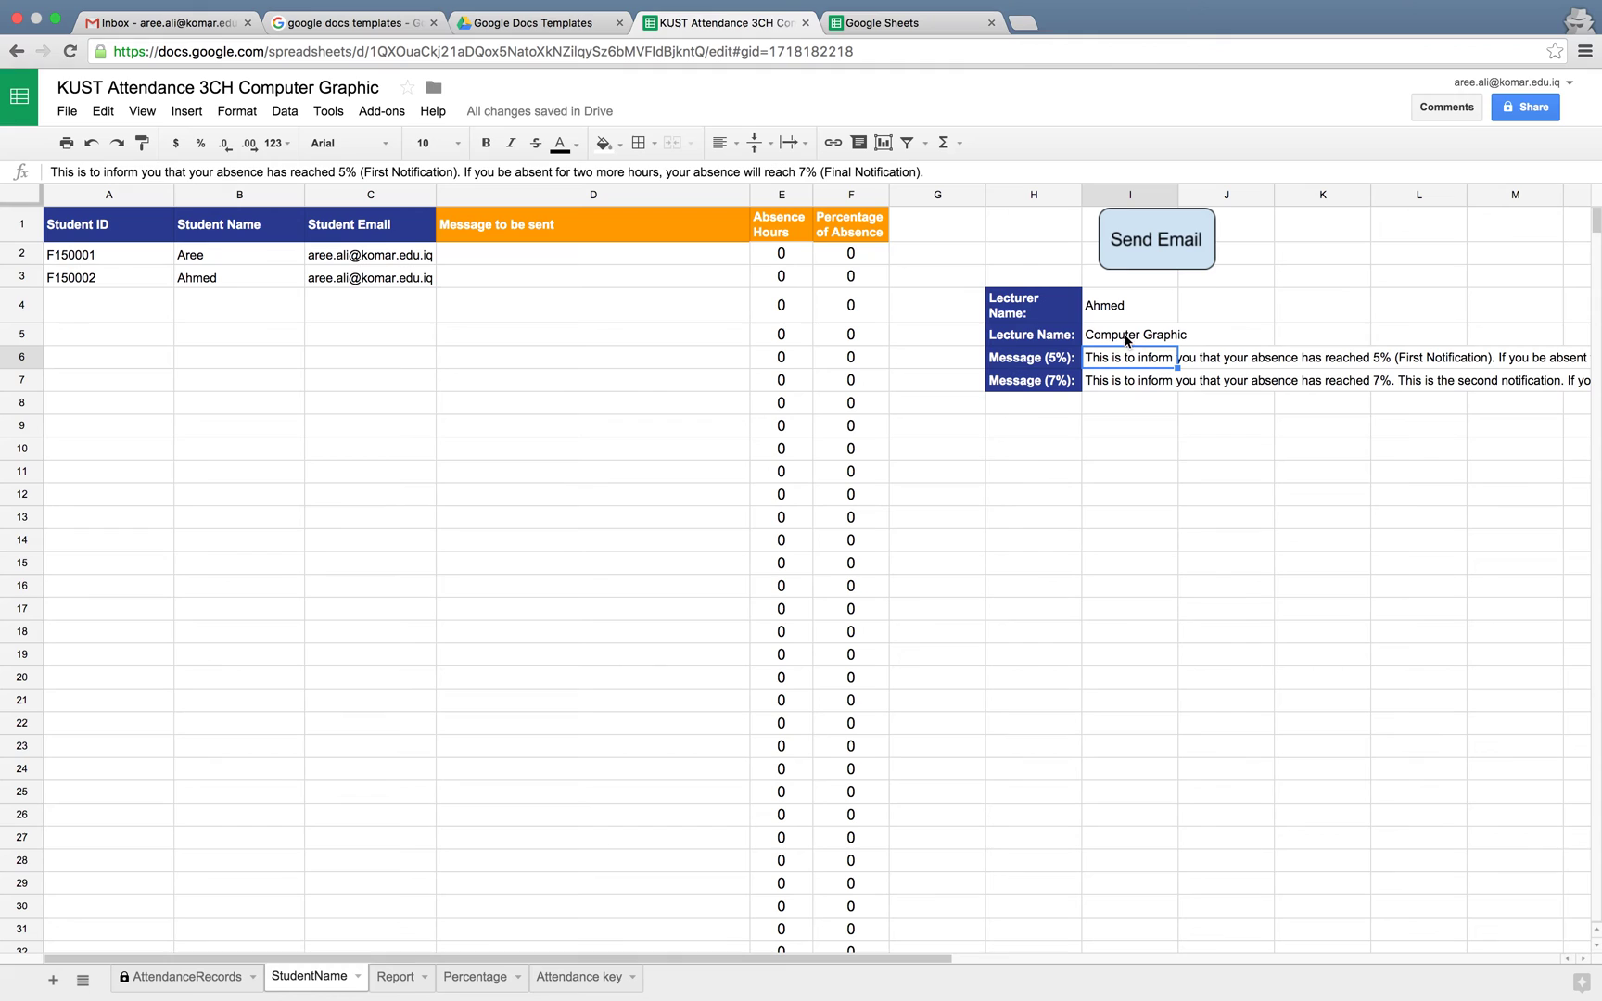
{"action": "left_click", "coordinate": [1114, 360]}
{"action": "left_click_drag", "start_coordinate": [1115, 360], "coordinate": [1114, 379]}
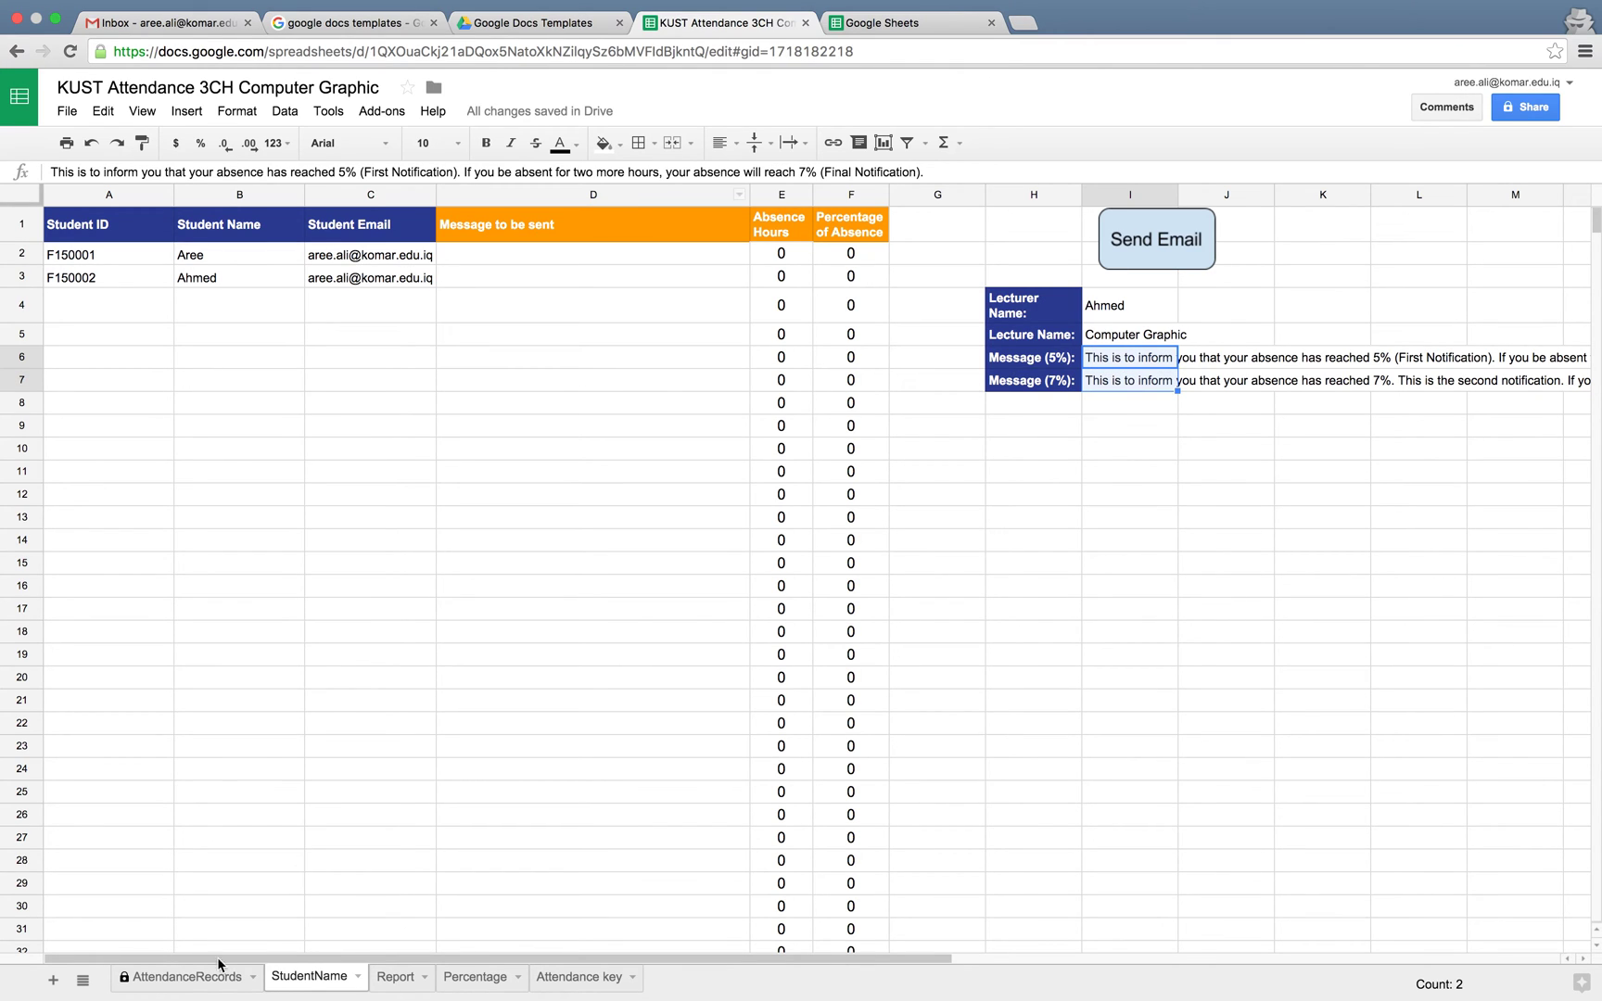
Back on AttendanceRecords, verify the updated lecture and lecturer header cells and select C4
{"action": "left_click", "coordinate": [210, 985]}
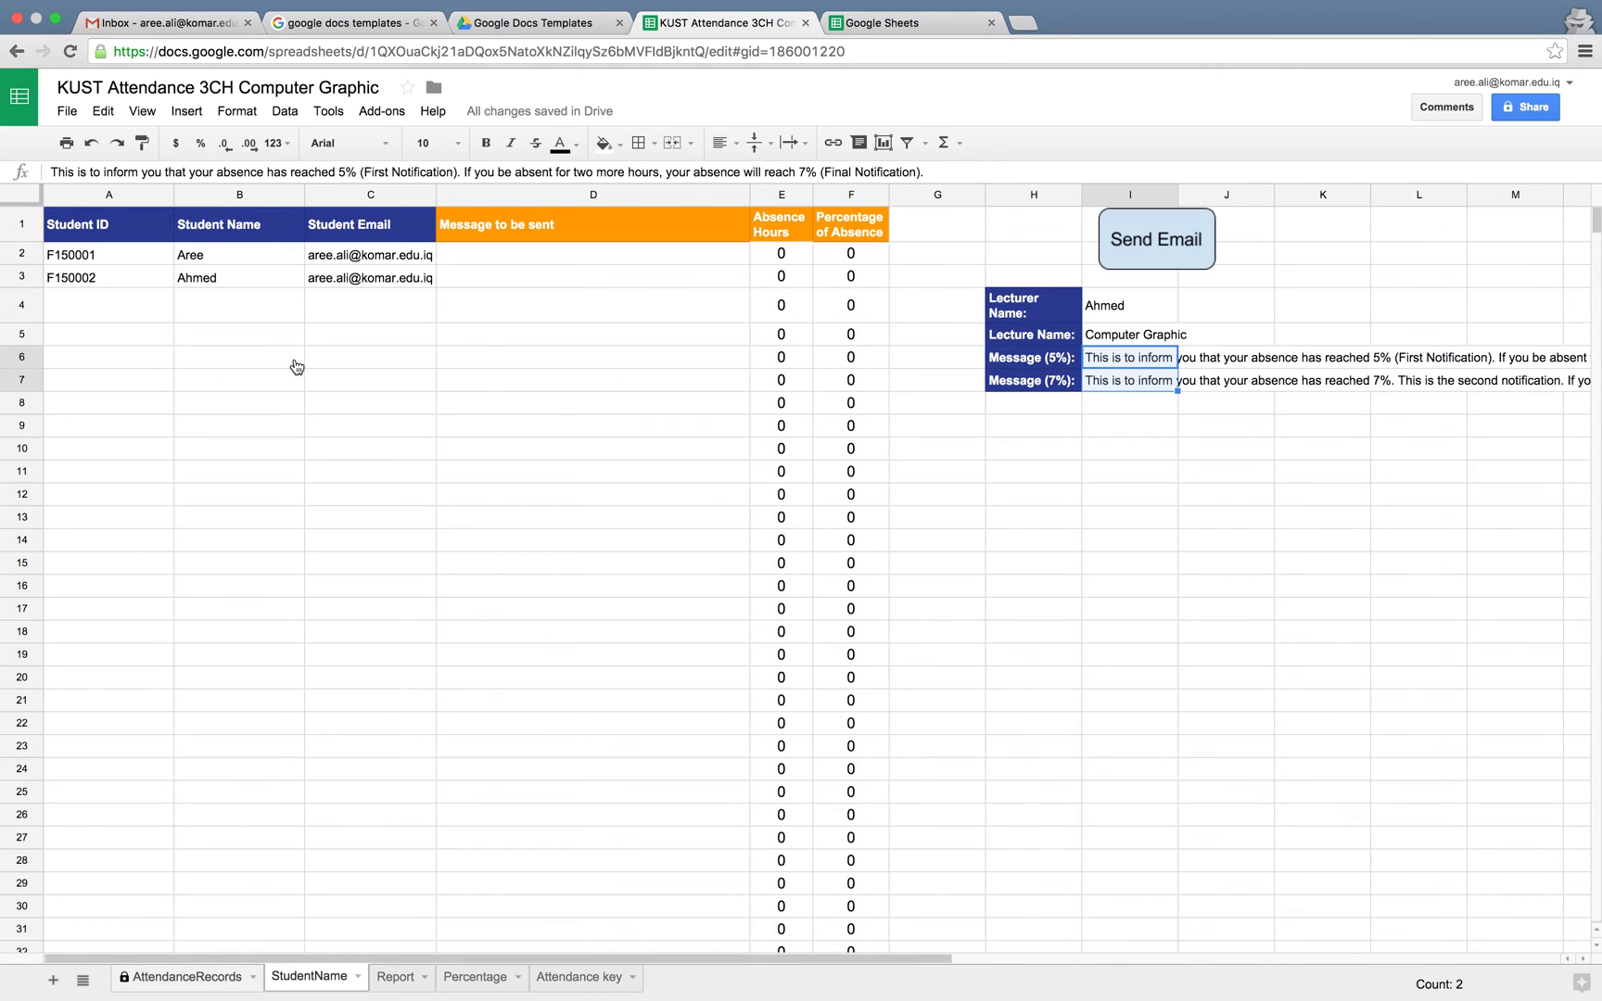
{"action": "left_click", "coordinate": [205, 283]}
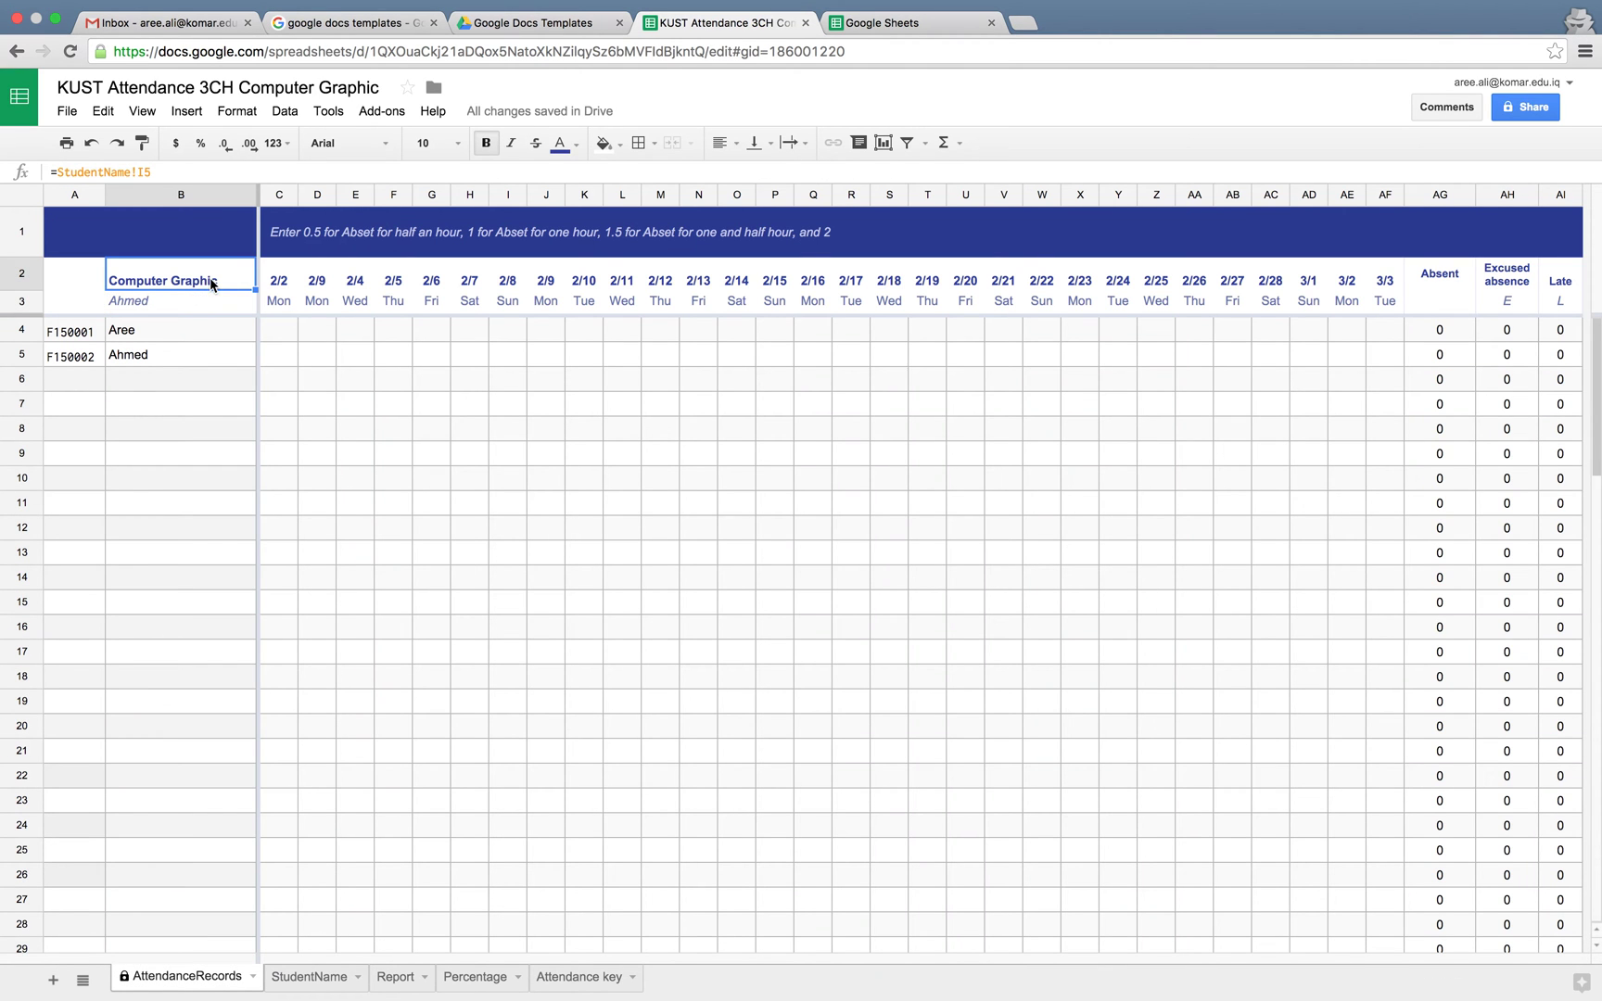
{"action": "left_click", "coordinate": [195, 304]}
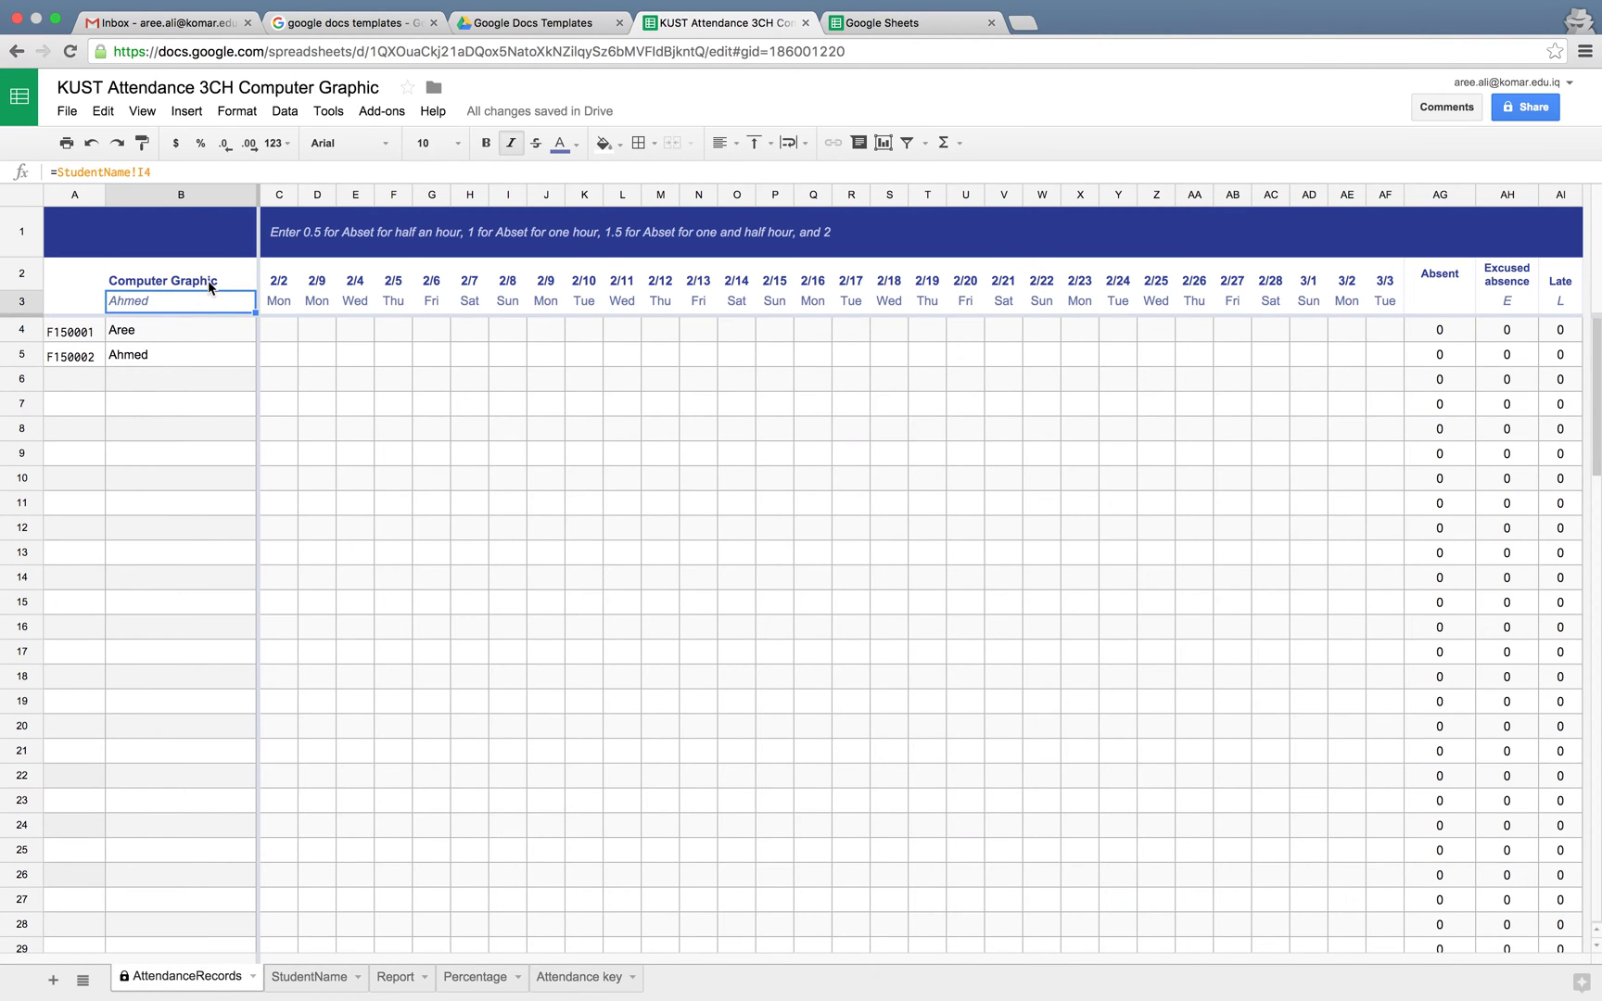
{"action": "left_click", "coordinate": [207, 282]}
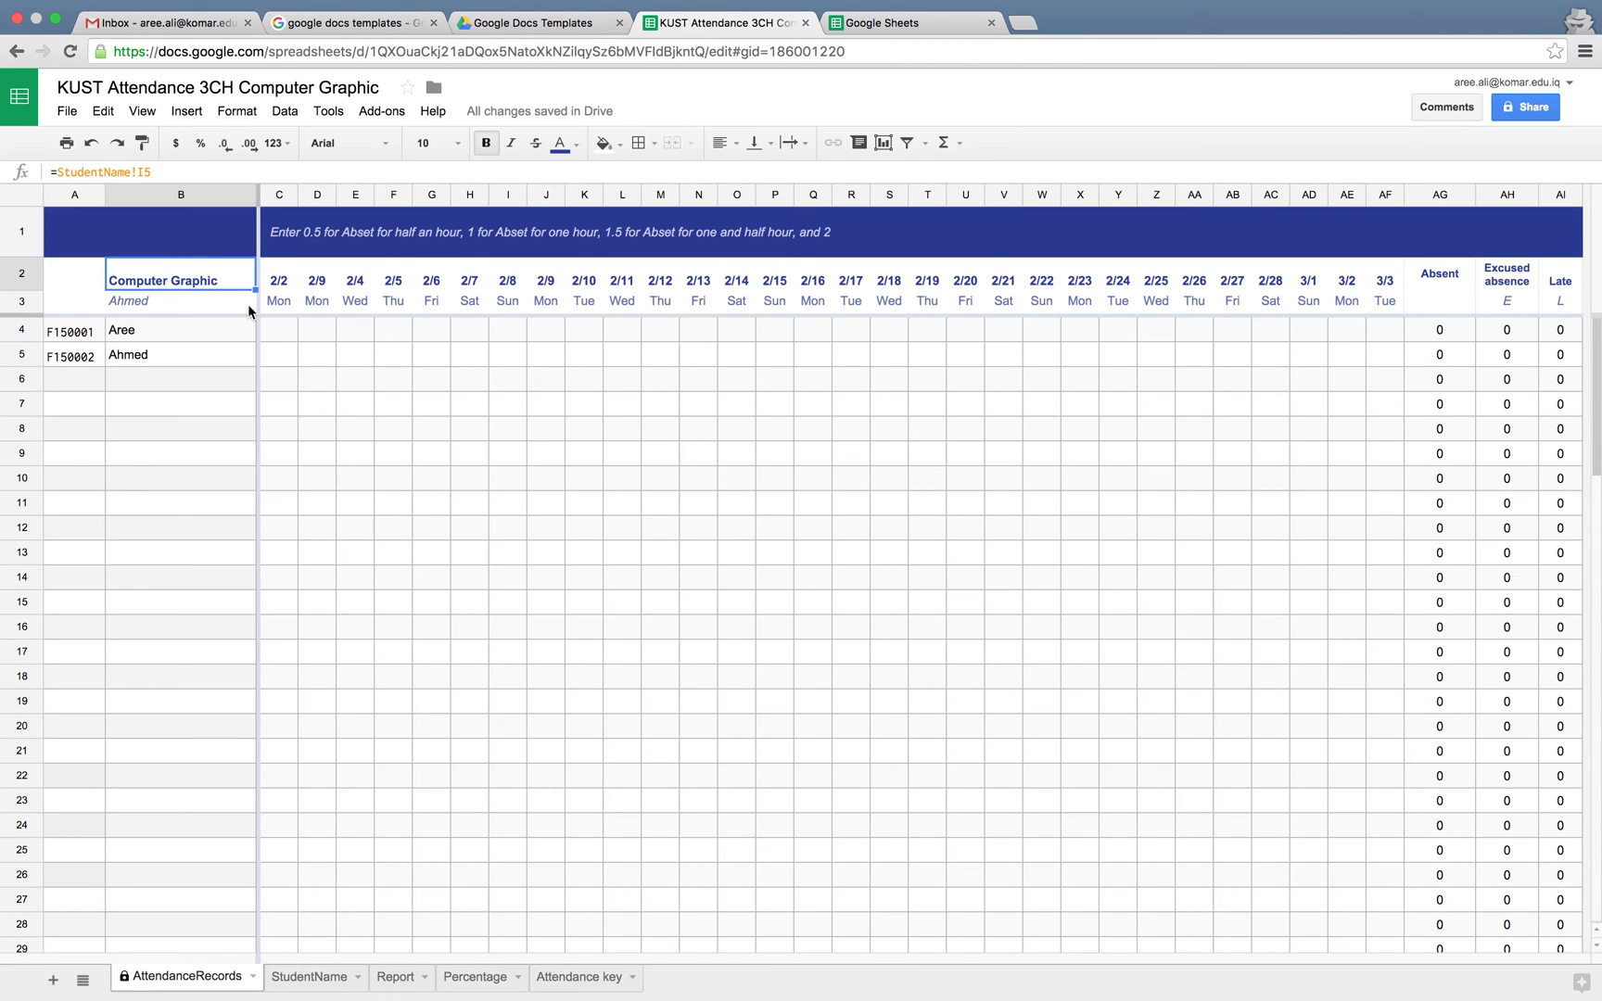
{"action": "left_click", "coordinate": [279, 328]}
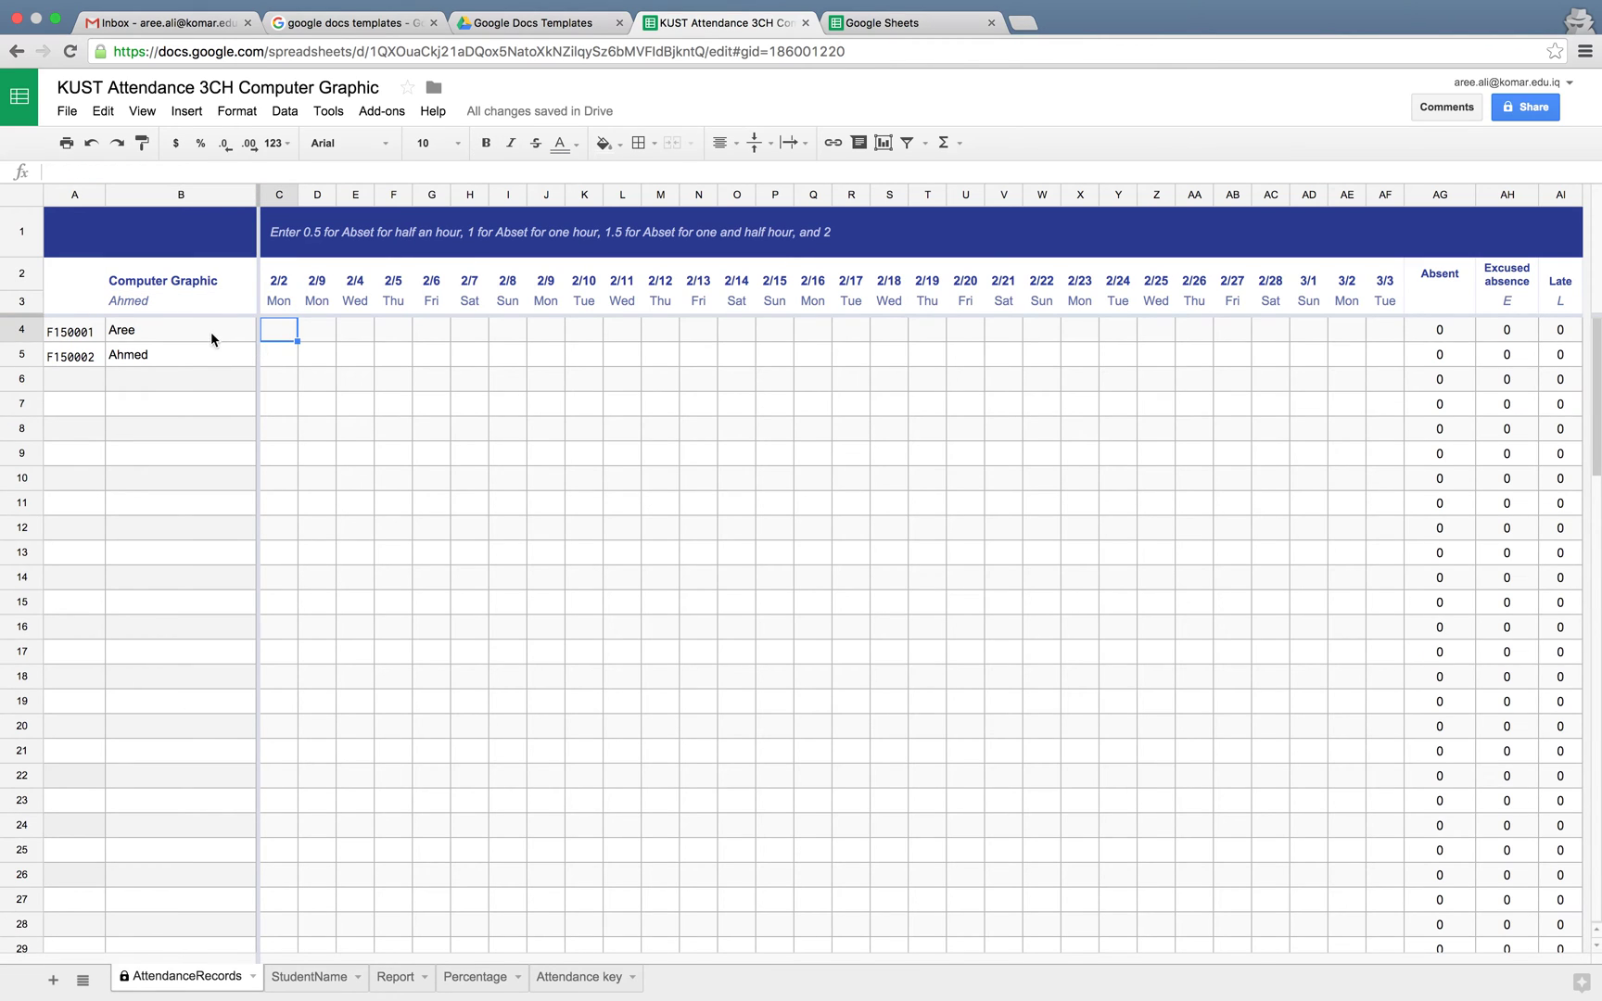
Set absences of 1.5 (C4) and 2 (D4) for the first student, 2 (C5) for the second, and view totals
{"action": "double_click", "coordinate": [275, 330]}
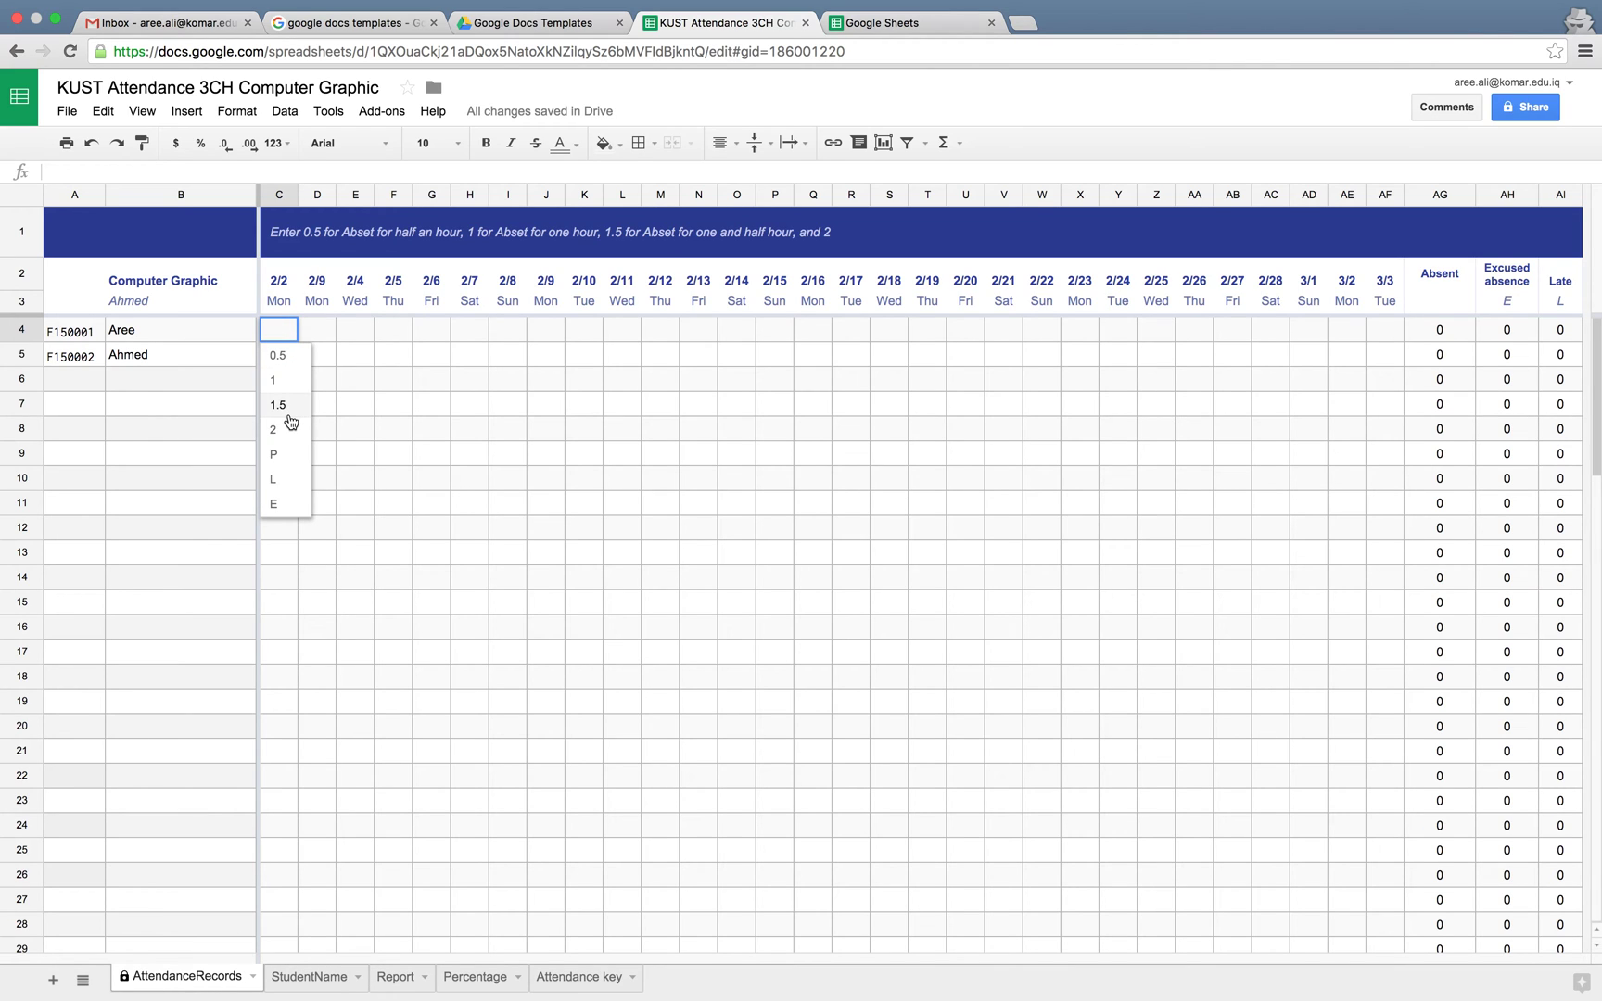
{"action": "left_click", "coordinate": [286, 408]}
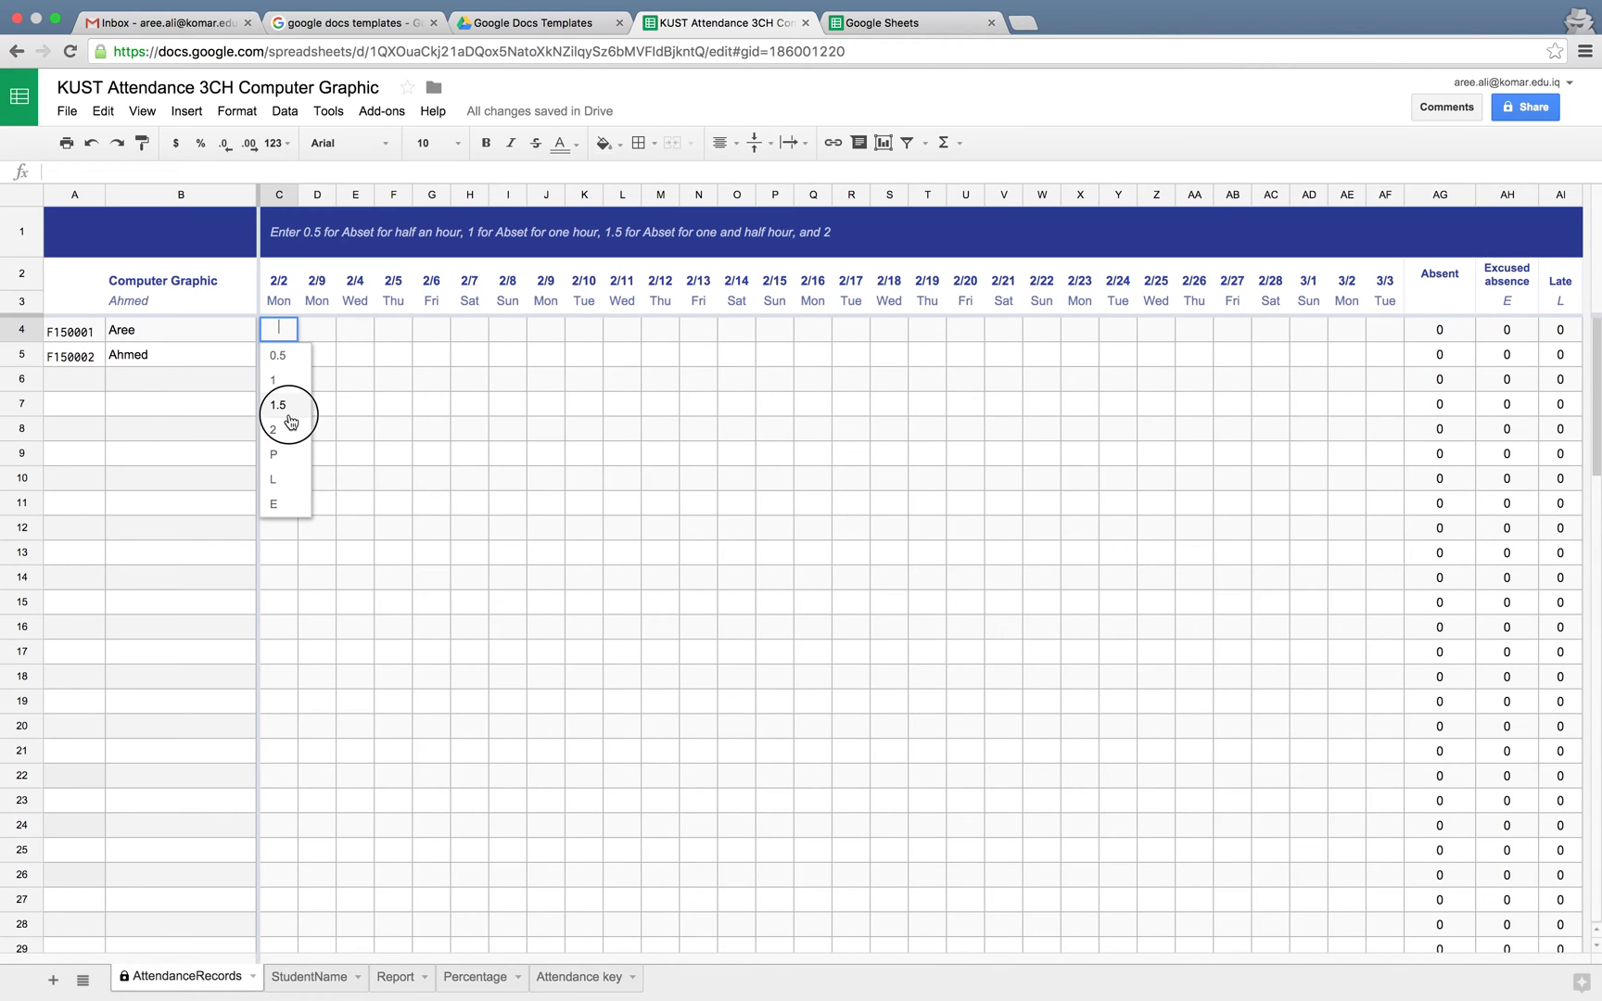
{"action": "double_click", "coordinate": [317, 324]}
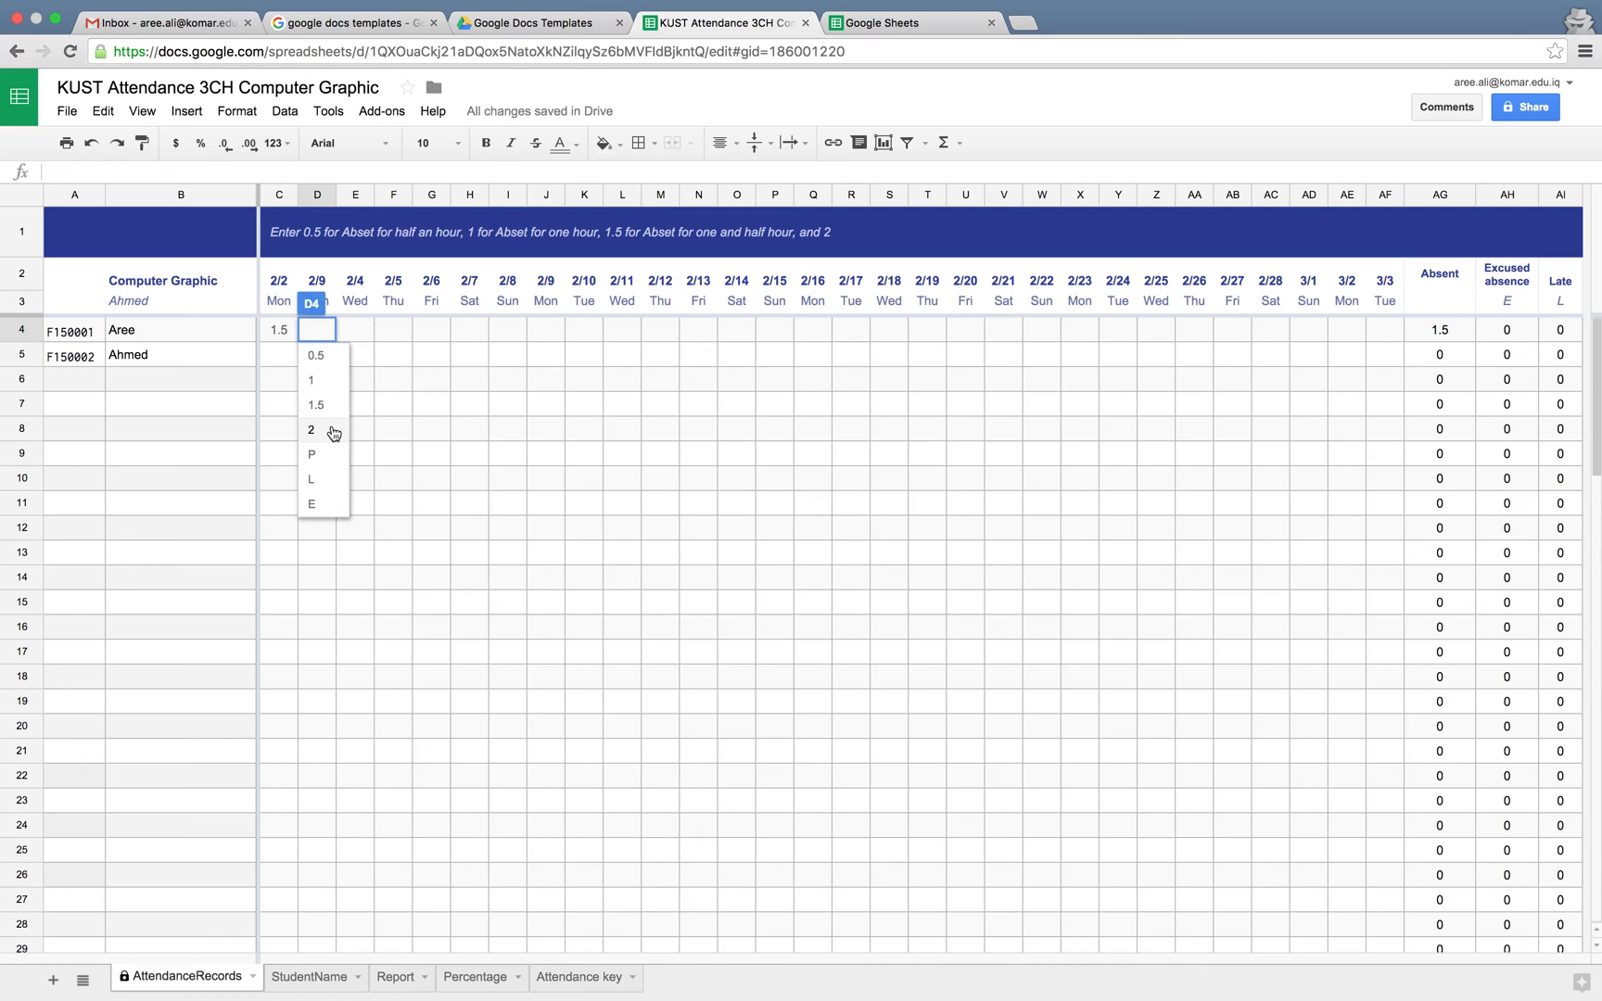
{"action": "left_click", "coordinate": [333, 433]}
{"action": "double_click", "coordinate": [287, 352]}
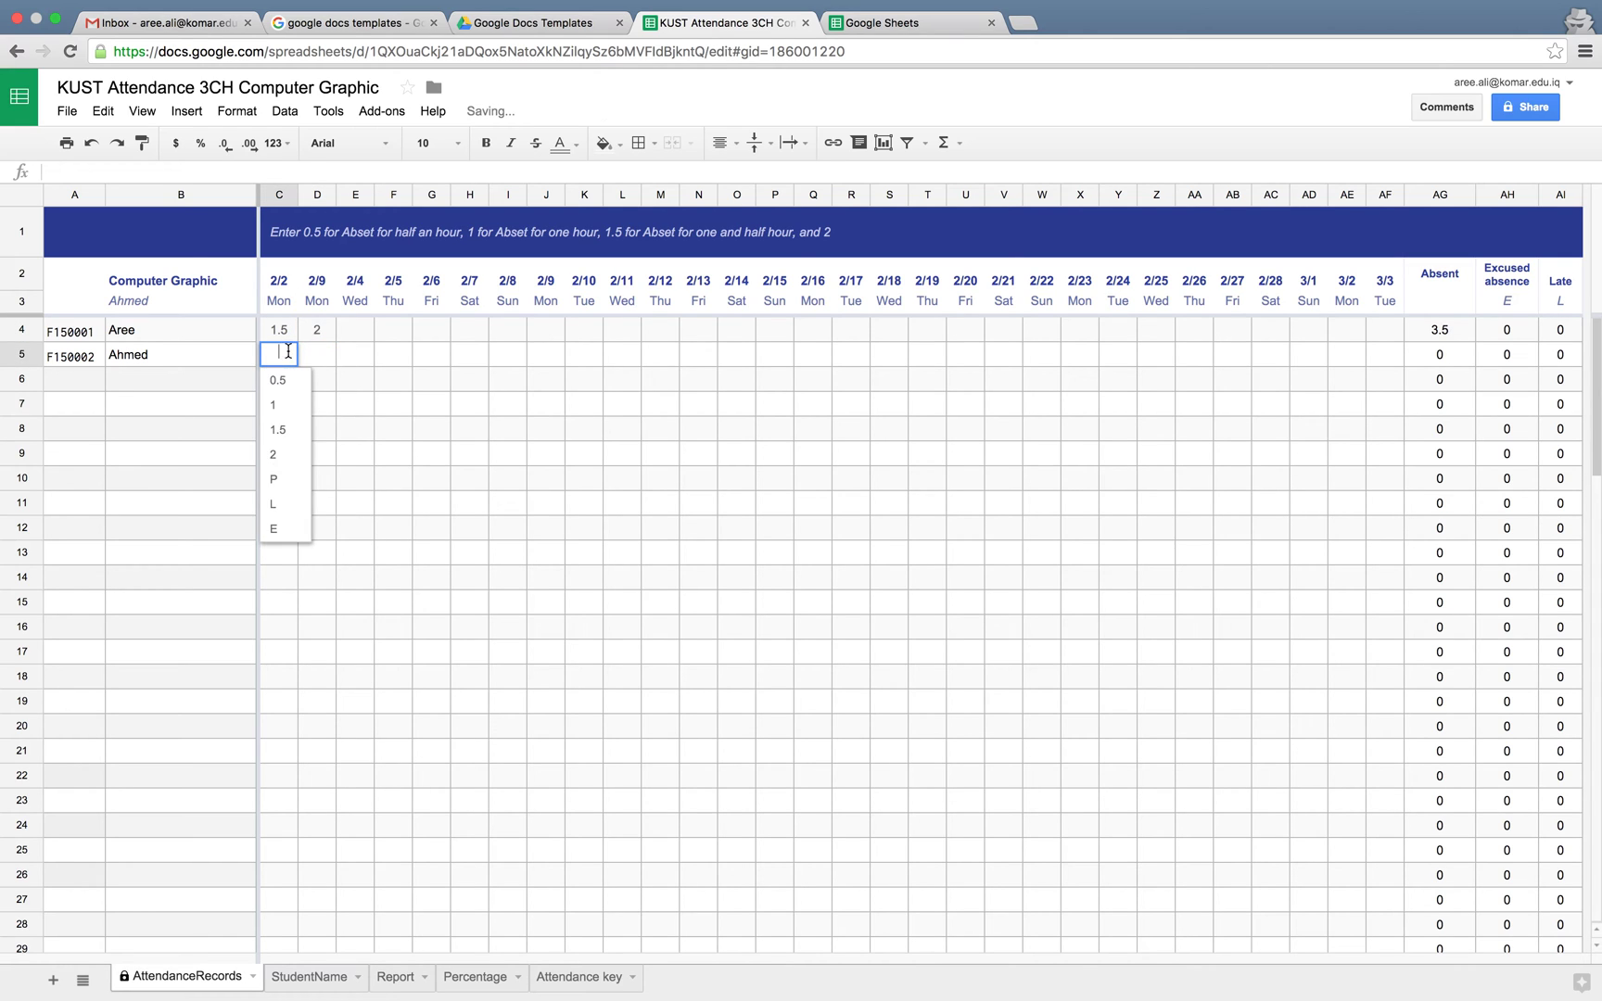
{"action": "left_click", "coordinate": [287, 453]}
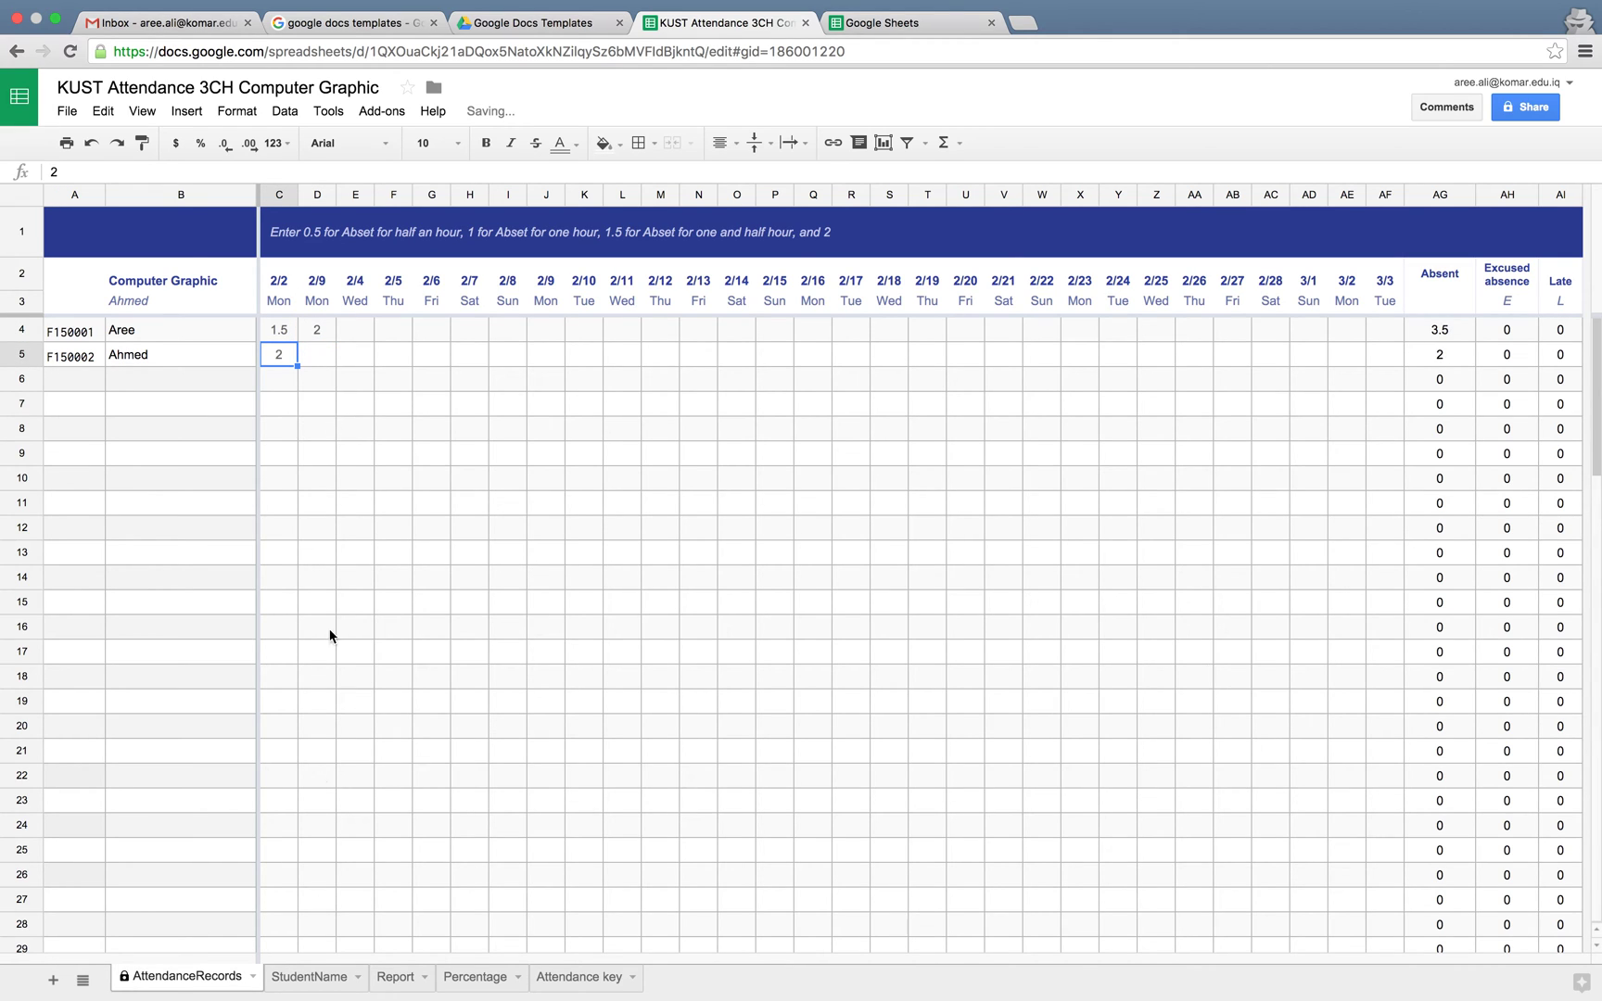
{"action": "left_click", "coordinate": [308, 979]}
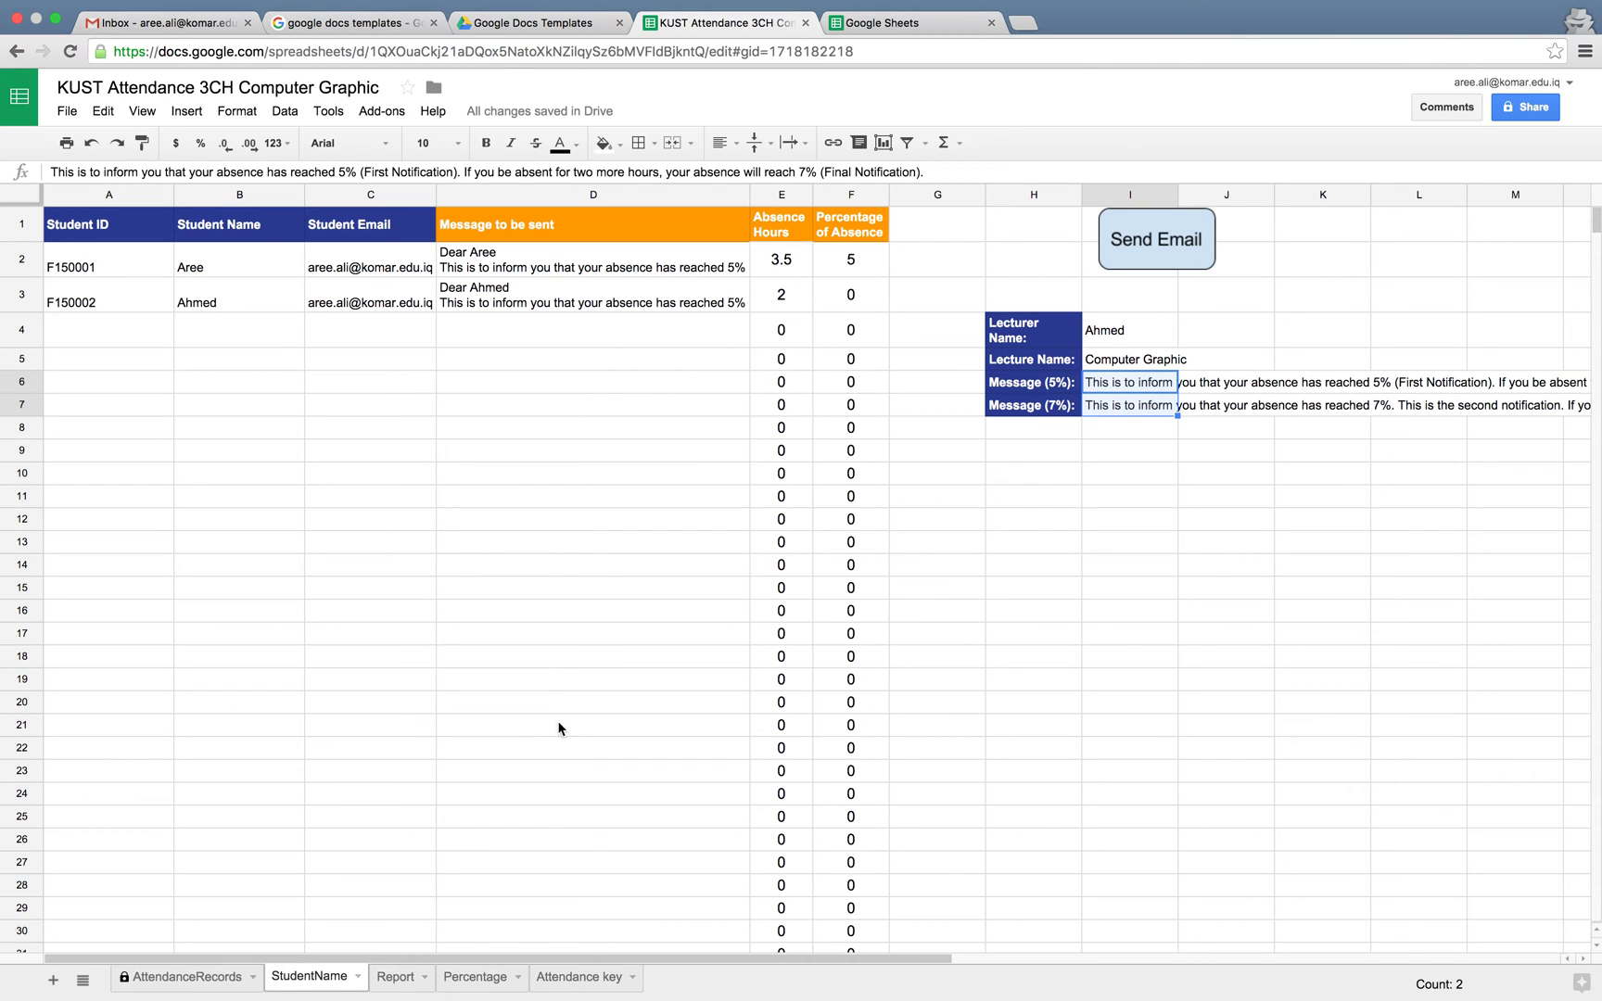
Check the Percentage sheet's 3-hour to 5% threshold, then return to AttendanceRecords
{"action": "left_click", "coordinate": [473, 976]}
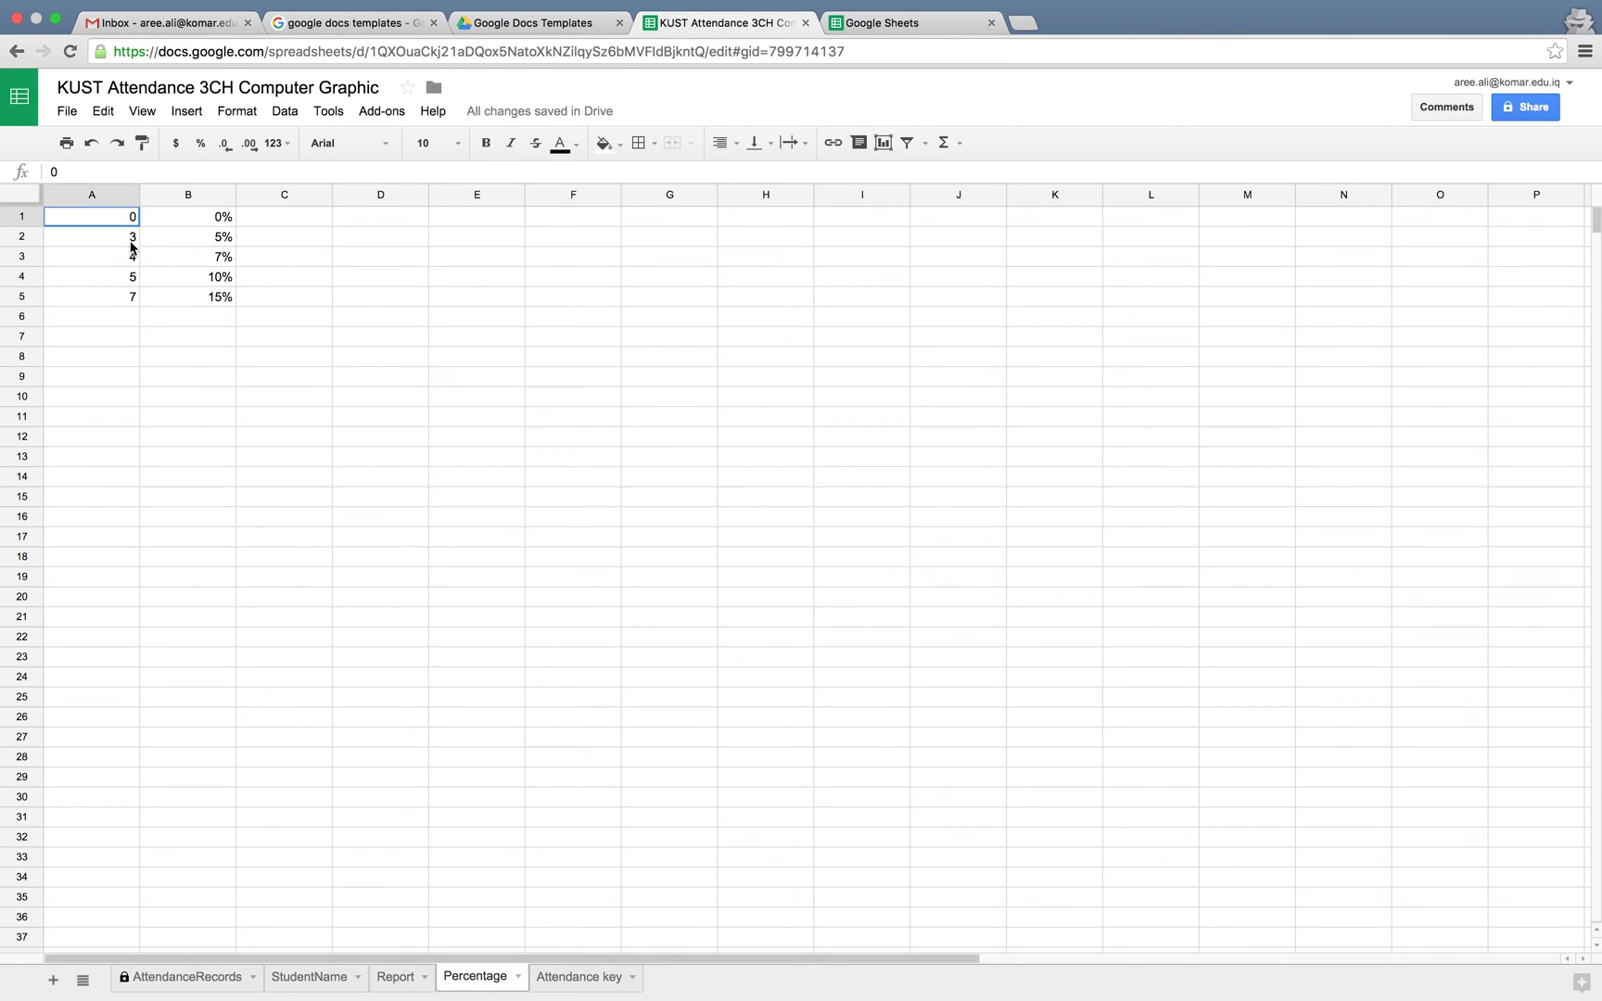
{"action": "left_click", "coordinate": [127, 241]}
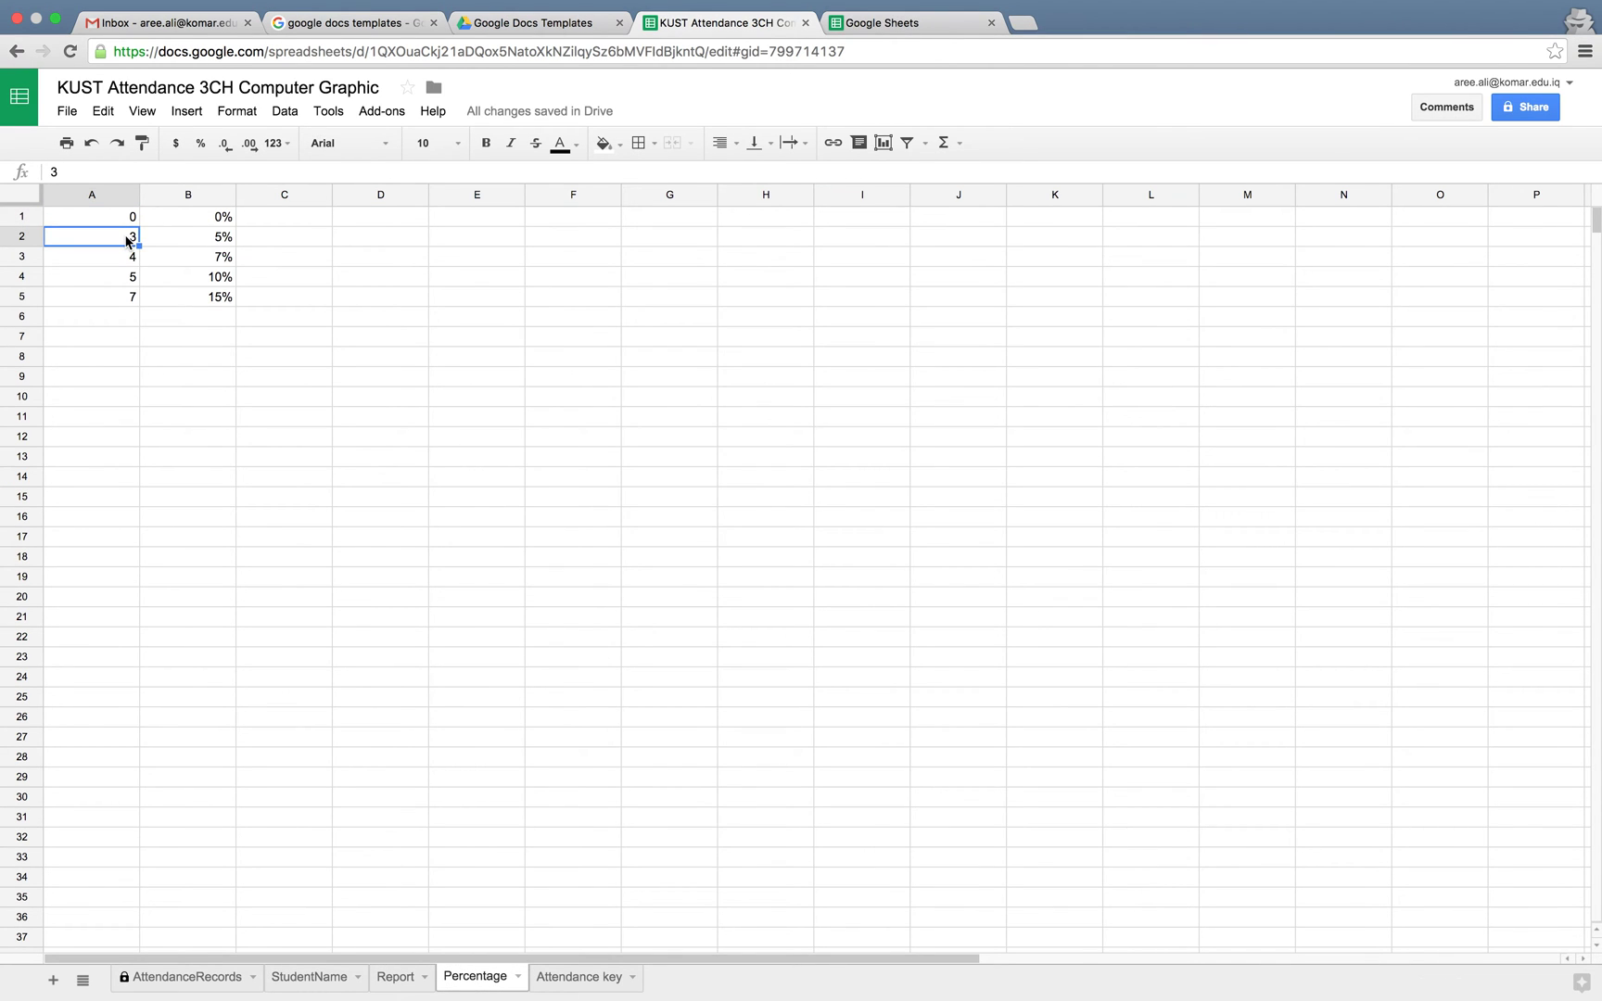
{"action": "left_click", "coordinate": [230, 238]}
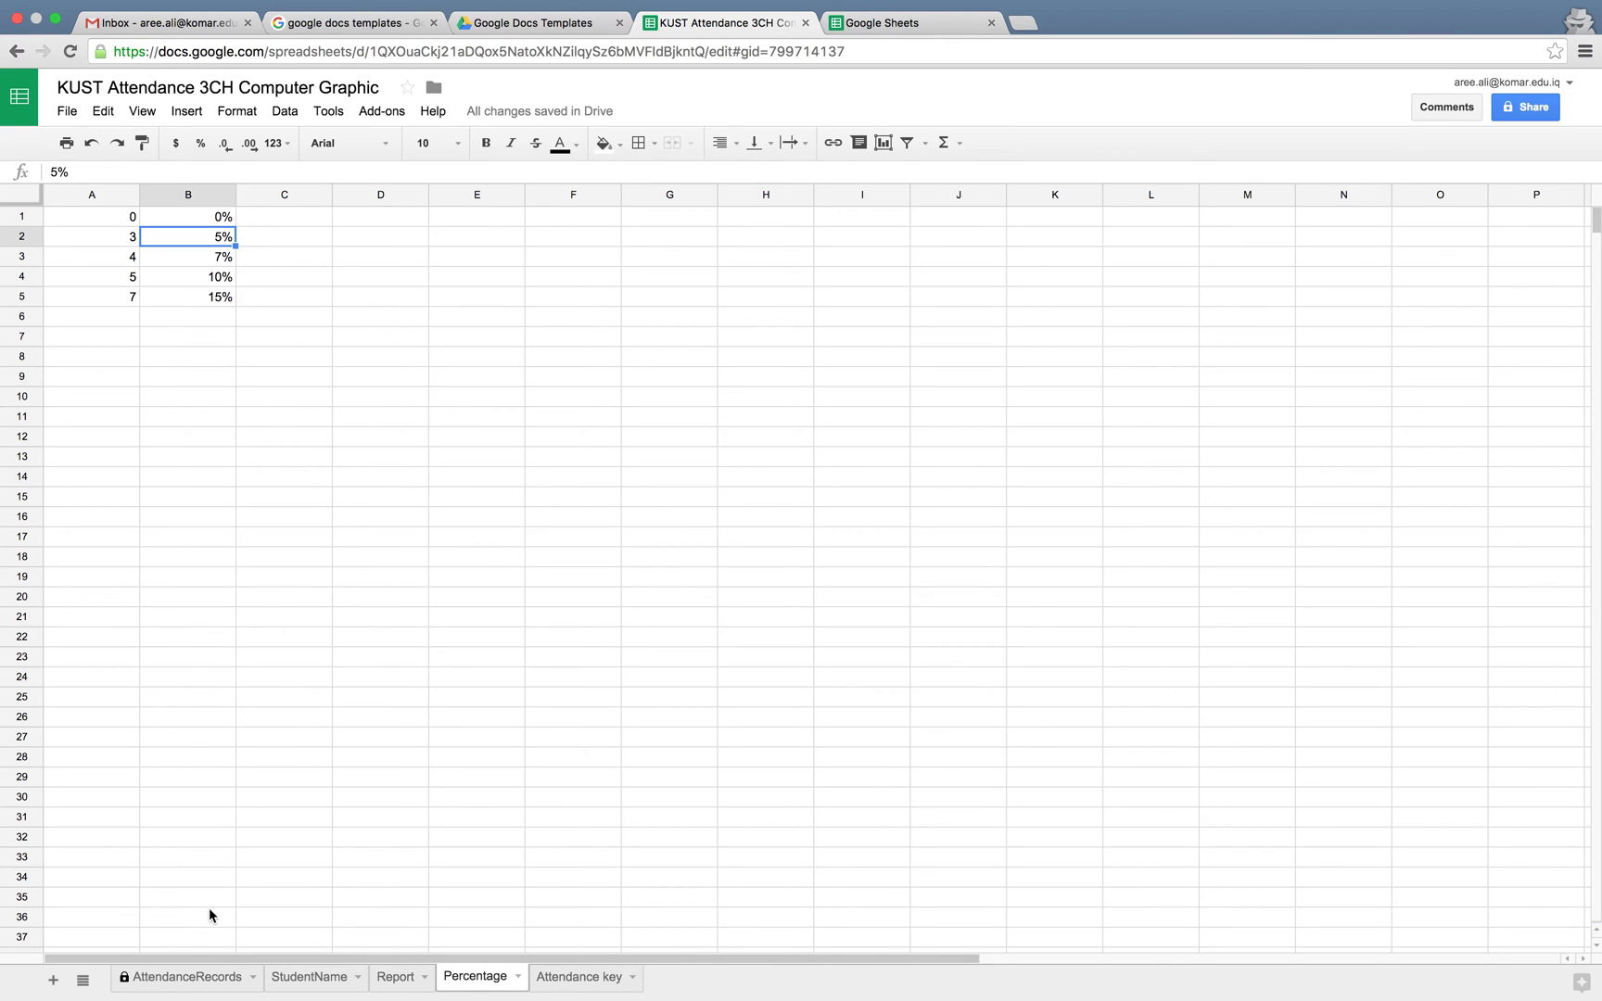
{"action": "left_click", "coordinate": [213, 974]}
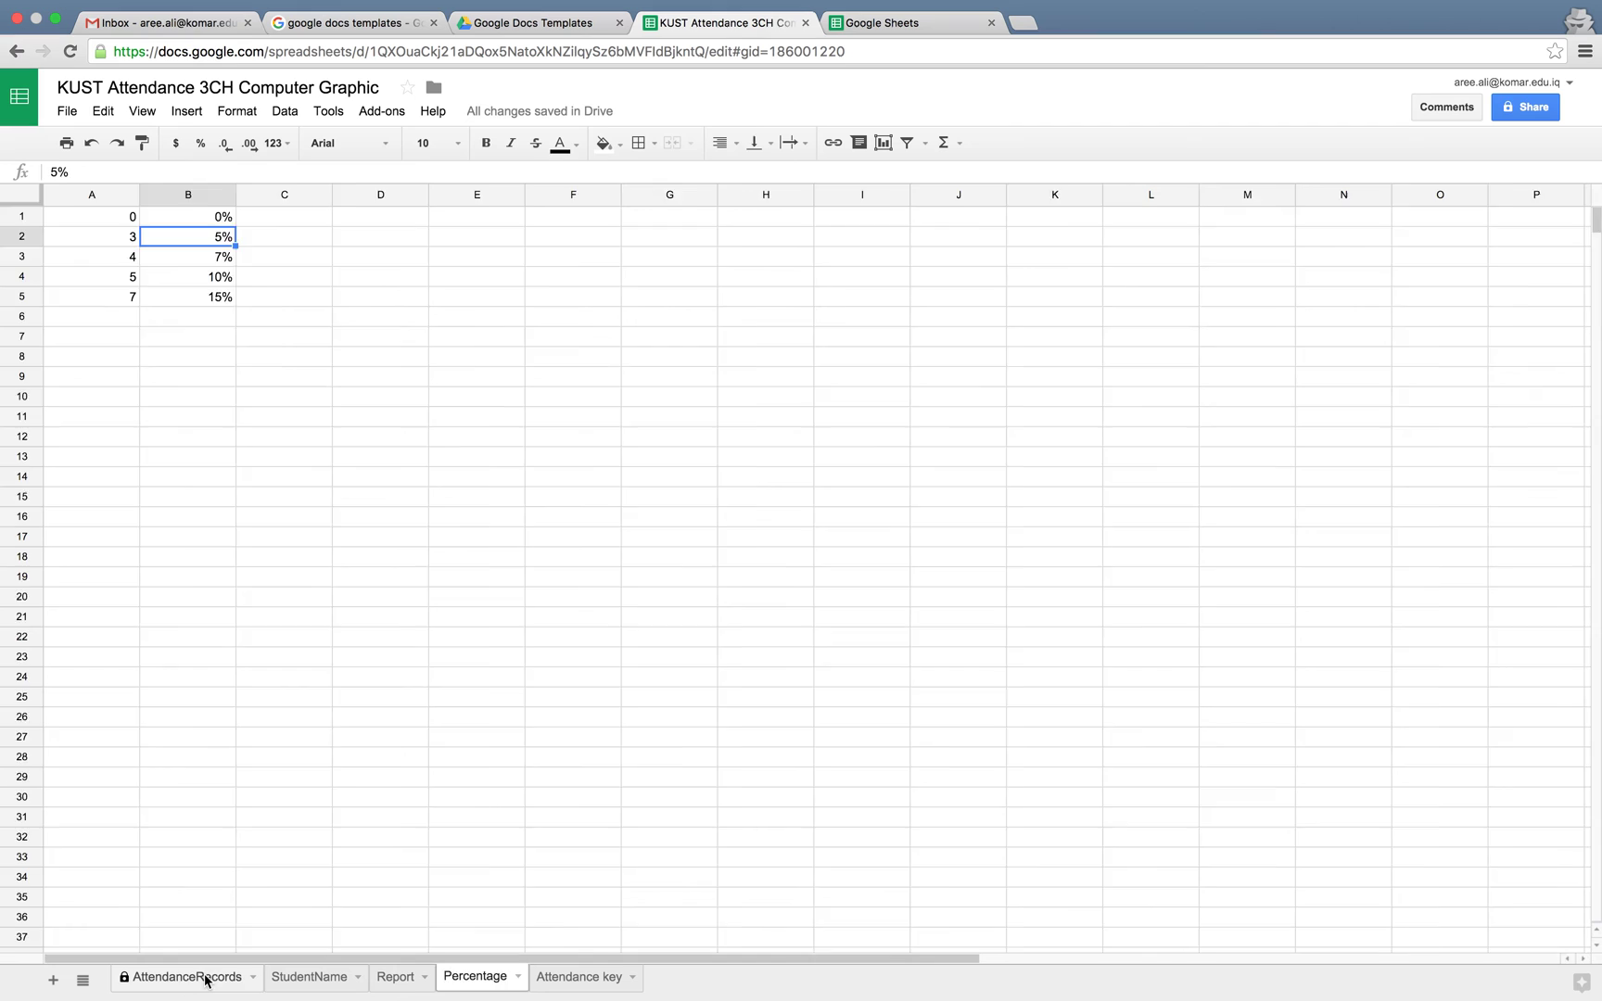
Record 1 hour absent for the second student in D5 and check StudentName totals
{"action": "double_click", "coordinate": [323, 357]}
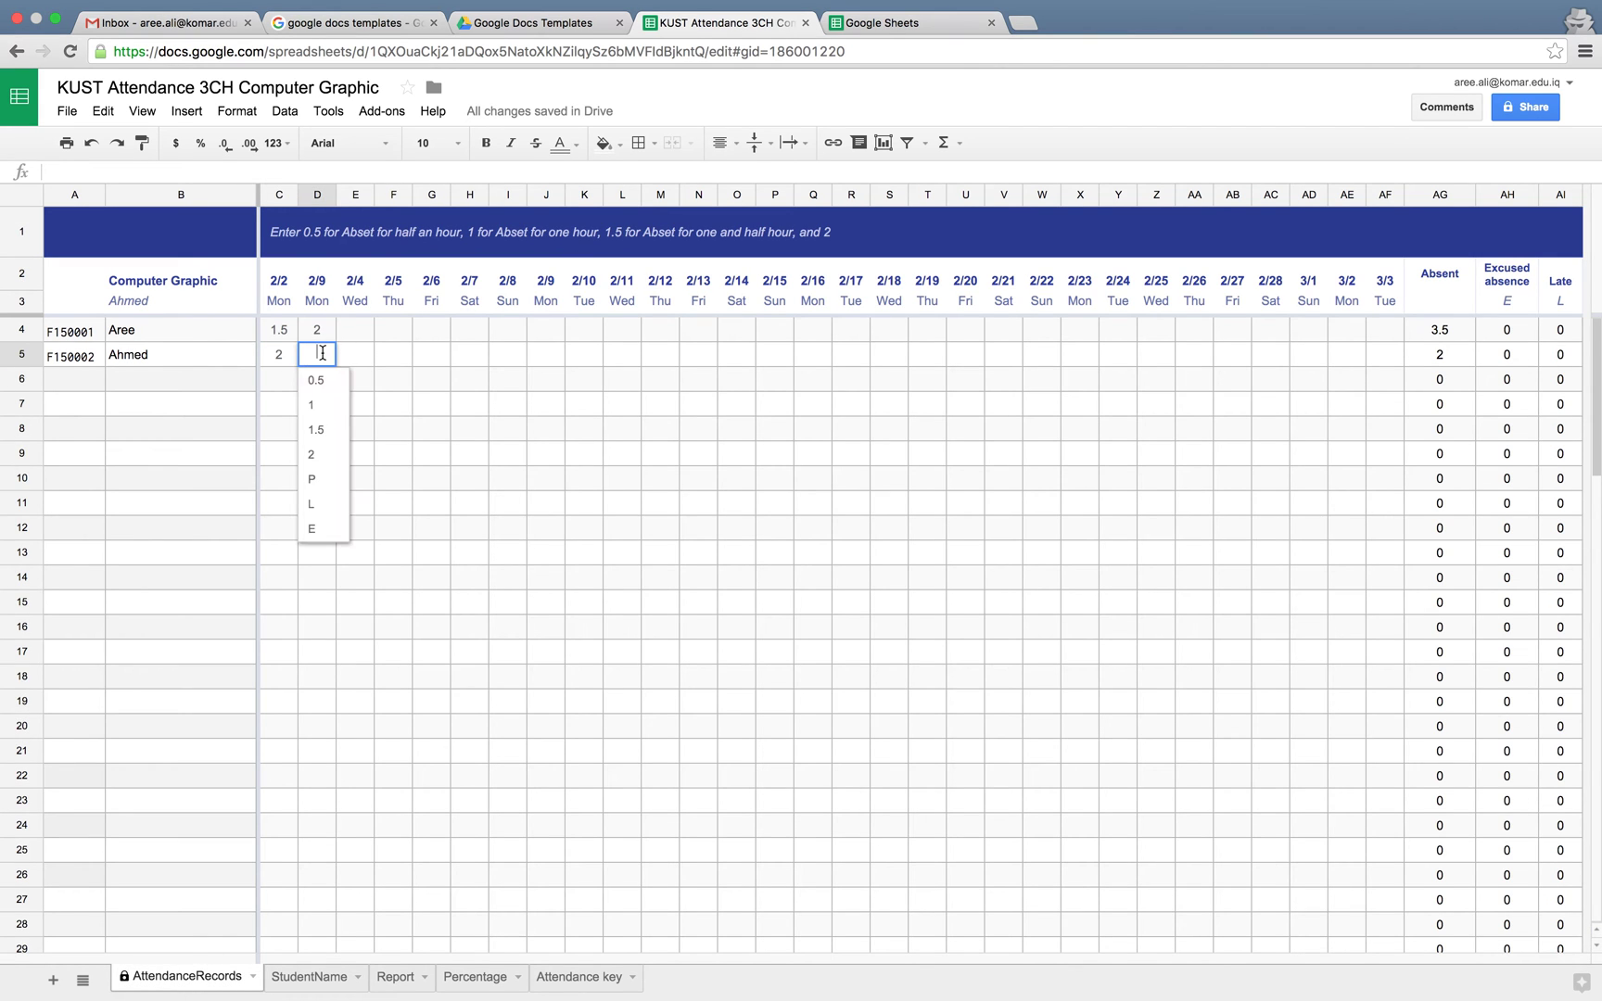
{"action": "left_click", "coordinate": [329, 408]}
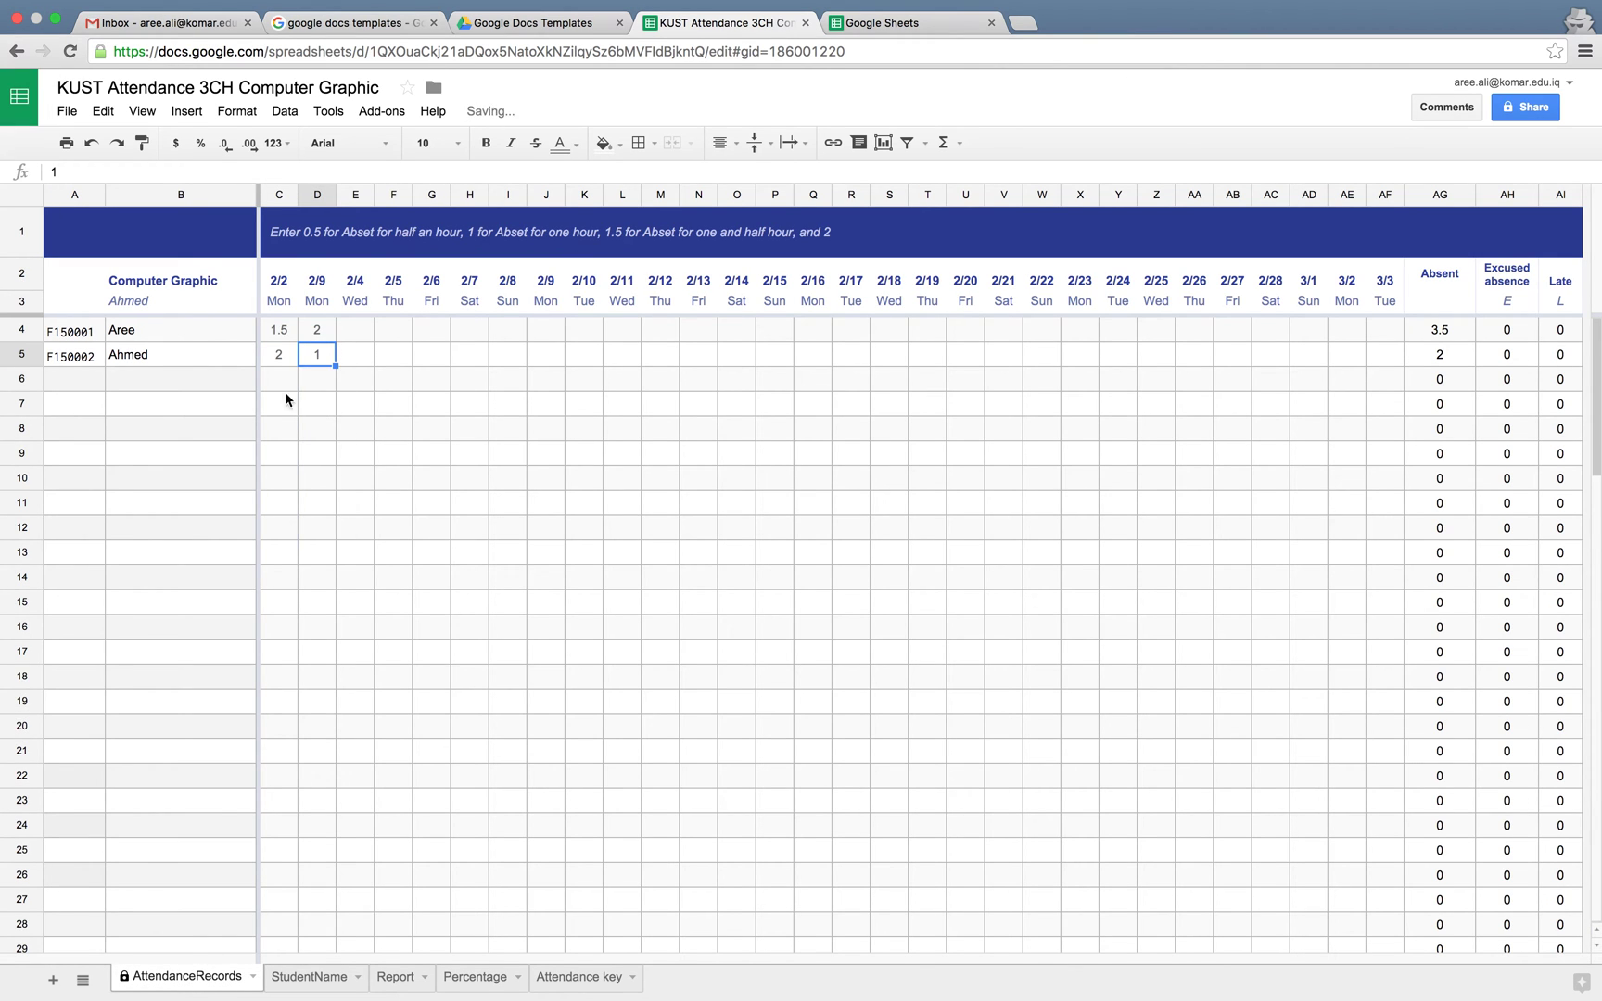
{"action": "left_click", "coordinate": [314, 976]}
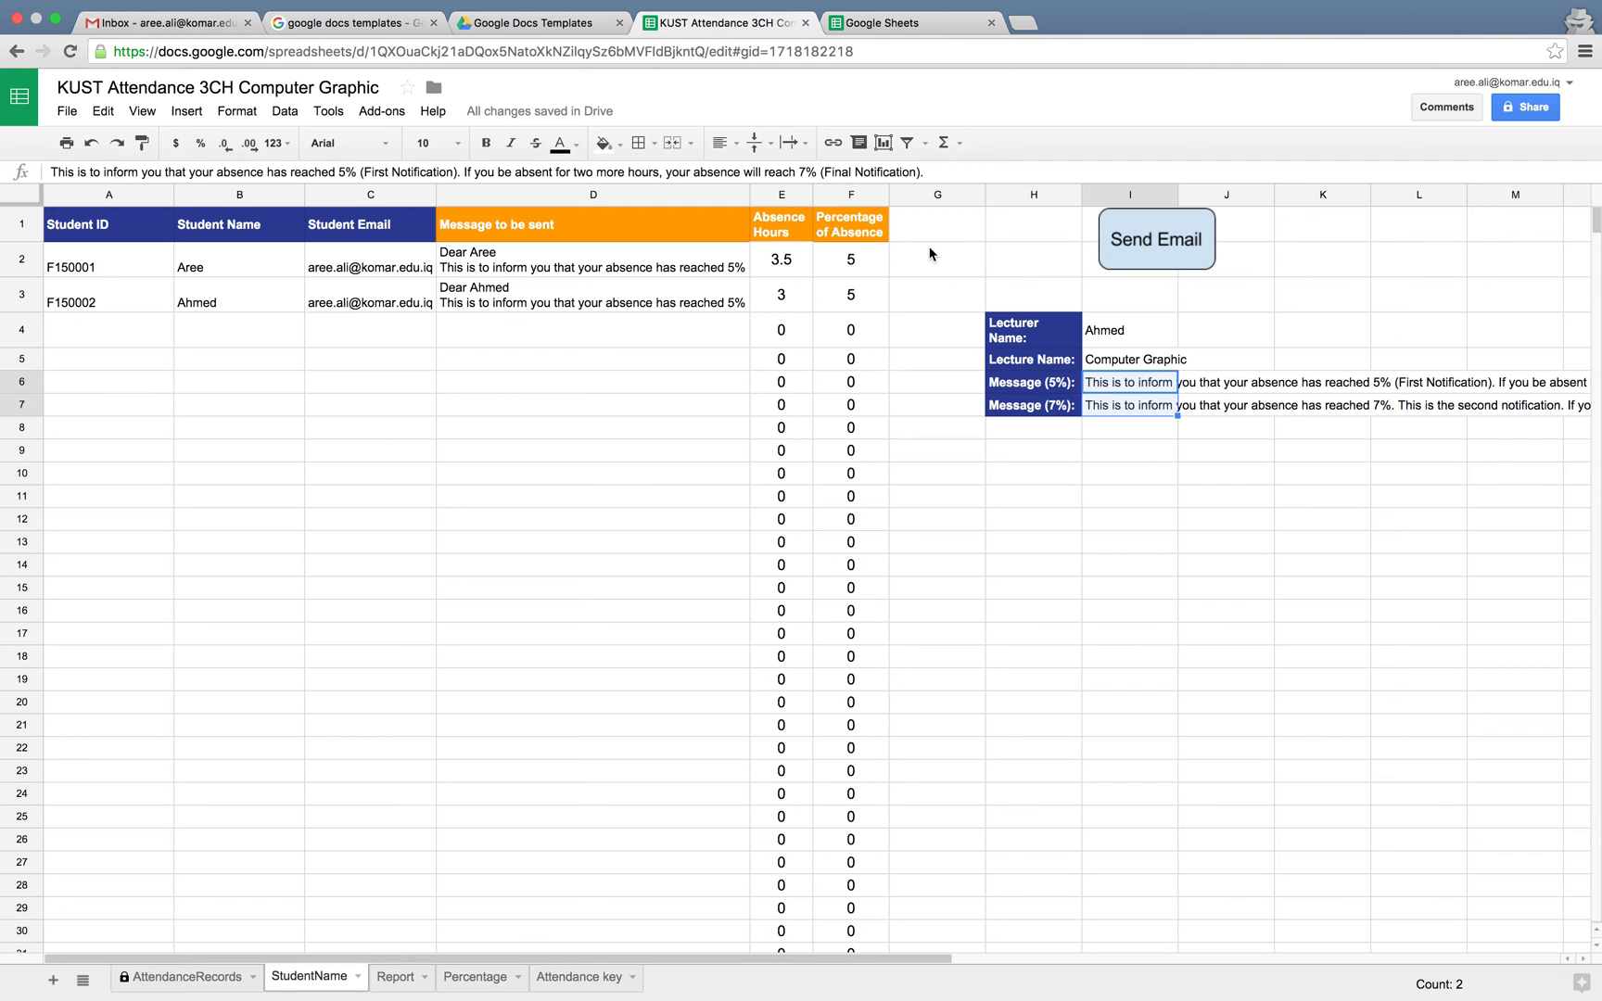
Change the second student's 2/9 absence to 2 hours and view the updated 7% on StudentName
{"action": "left_click", "coordinate": [230, 981]}
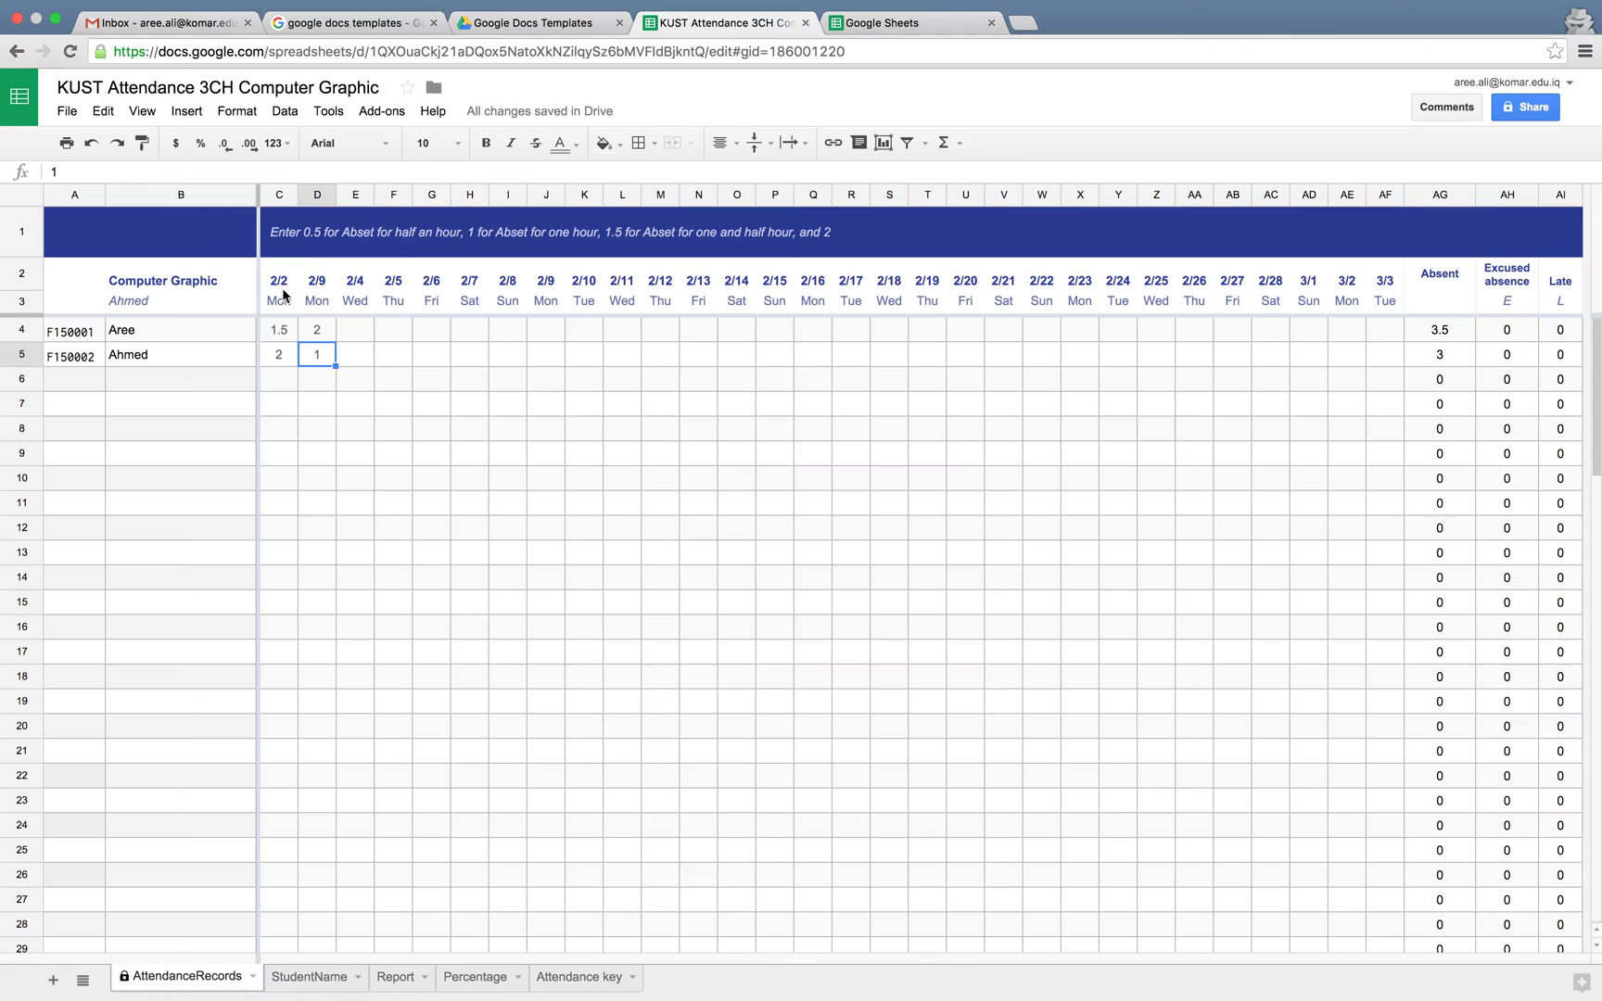
{"action": "double_click", "coordinate": [316, 358]}
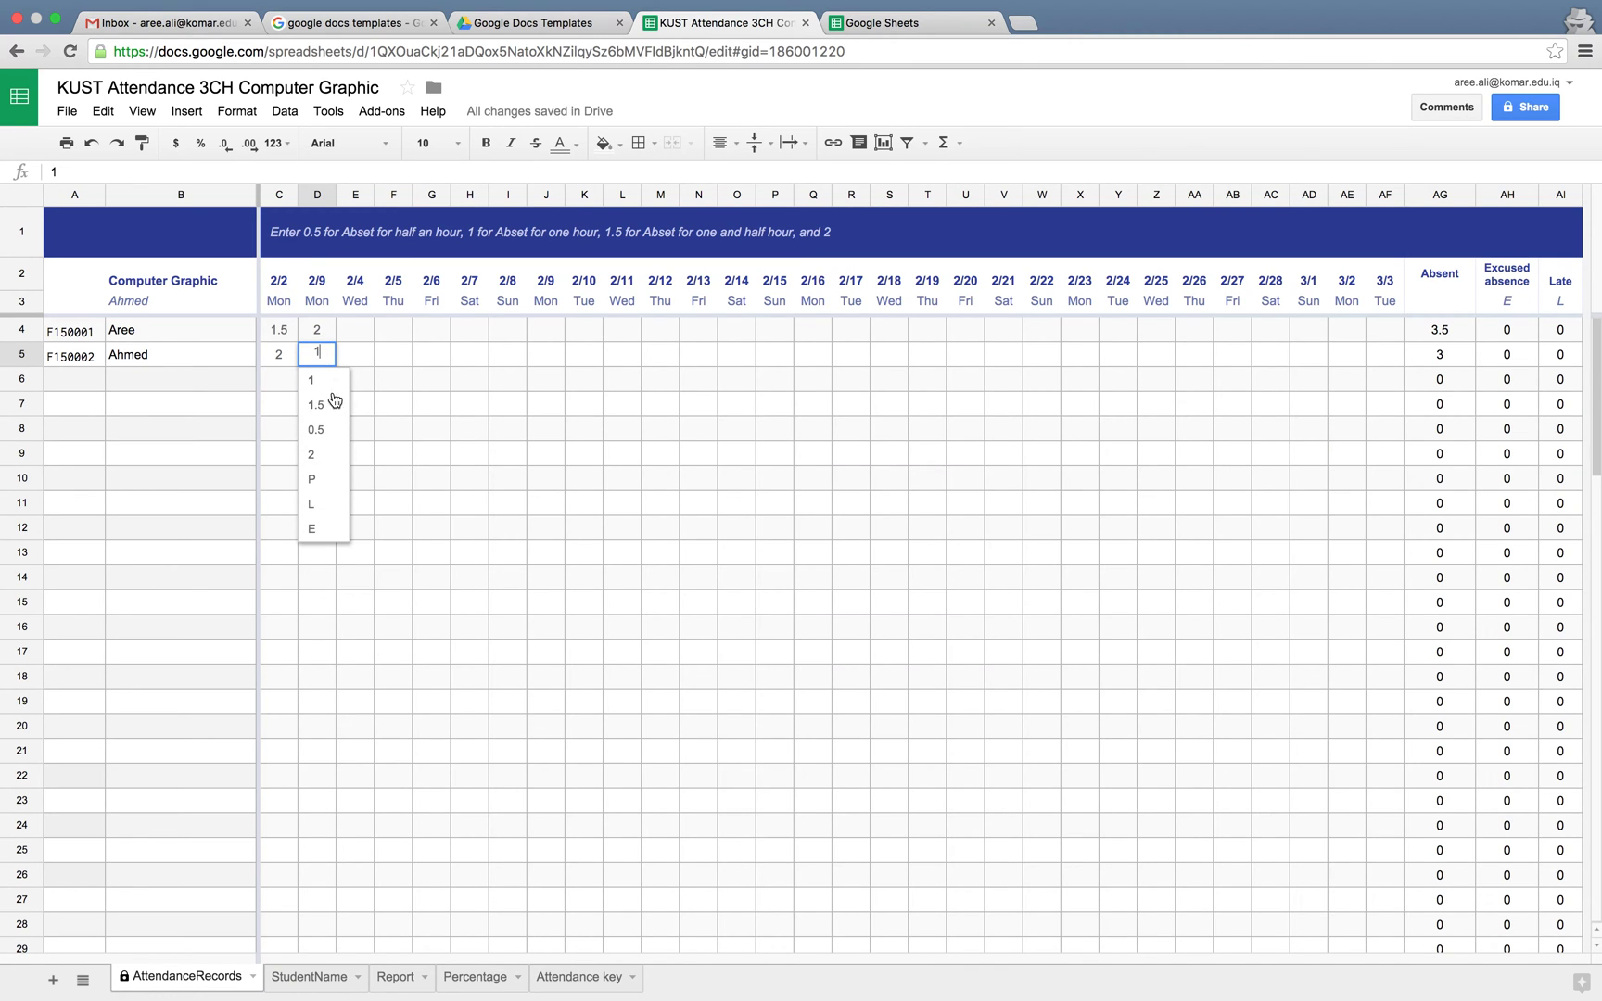
{"action": "left_click", "coordinate": [313, 454]}
{"action": "left_click", "coordinate": [315, 978]}
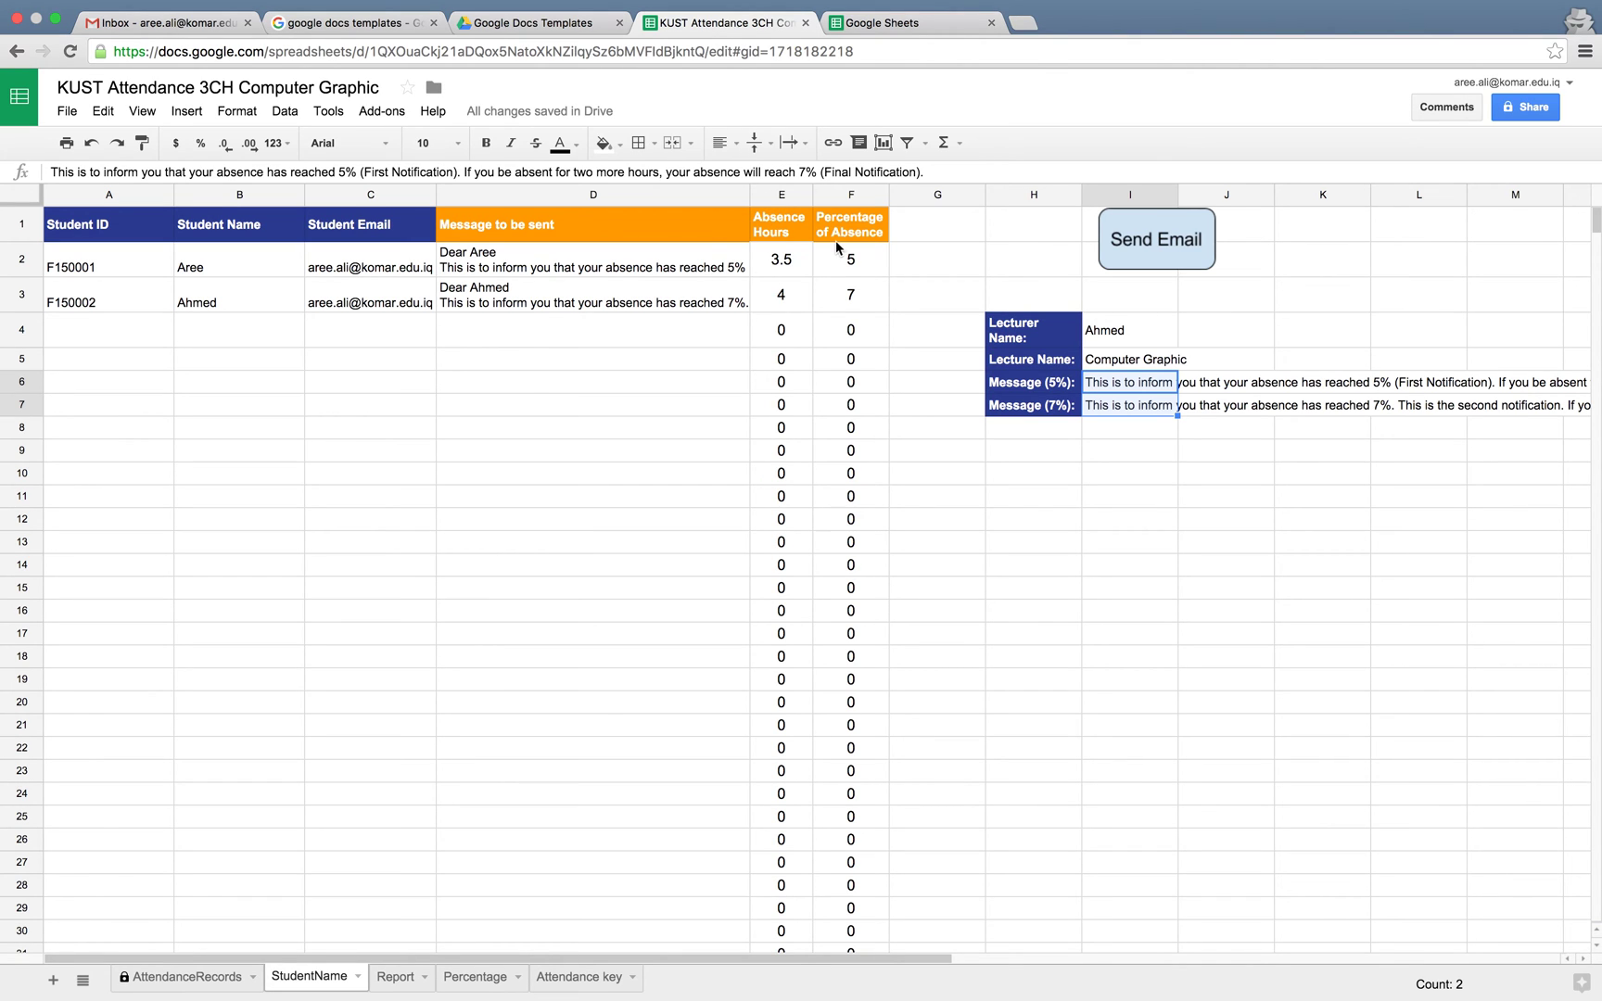
Check the F3 percentage and D2/D3 message formulas and the ID/name cells, then return to AttendanceRecords
{"action": "left_click", "coordinate": [855, 300]}
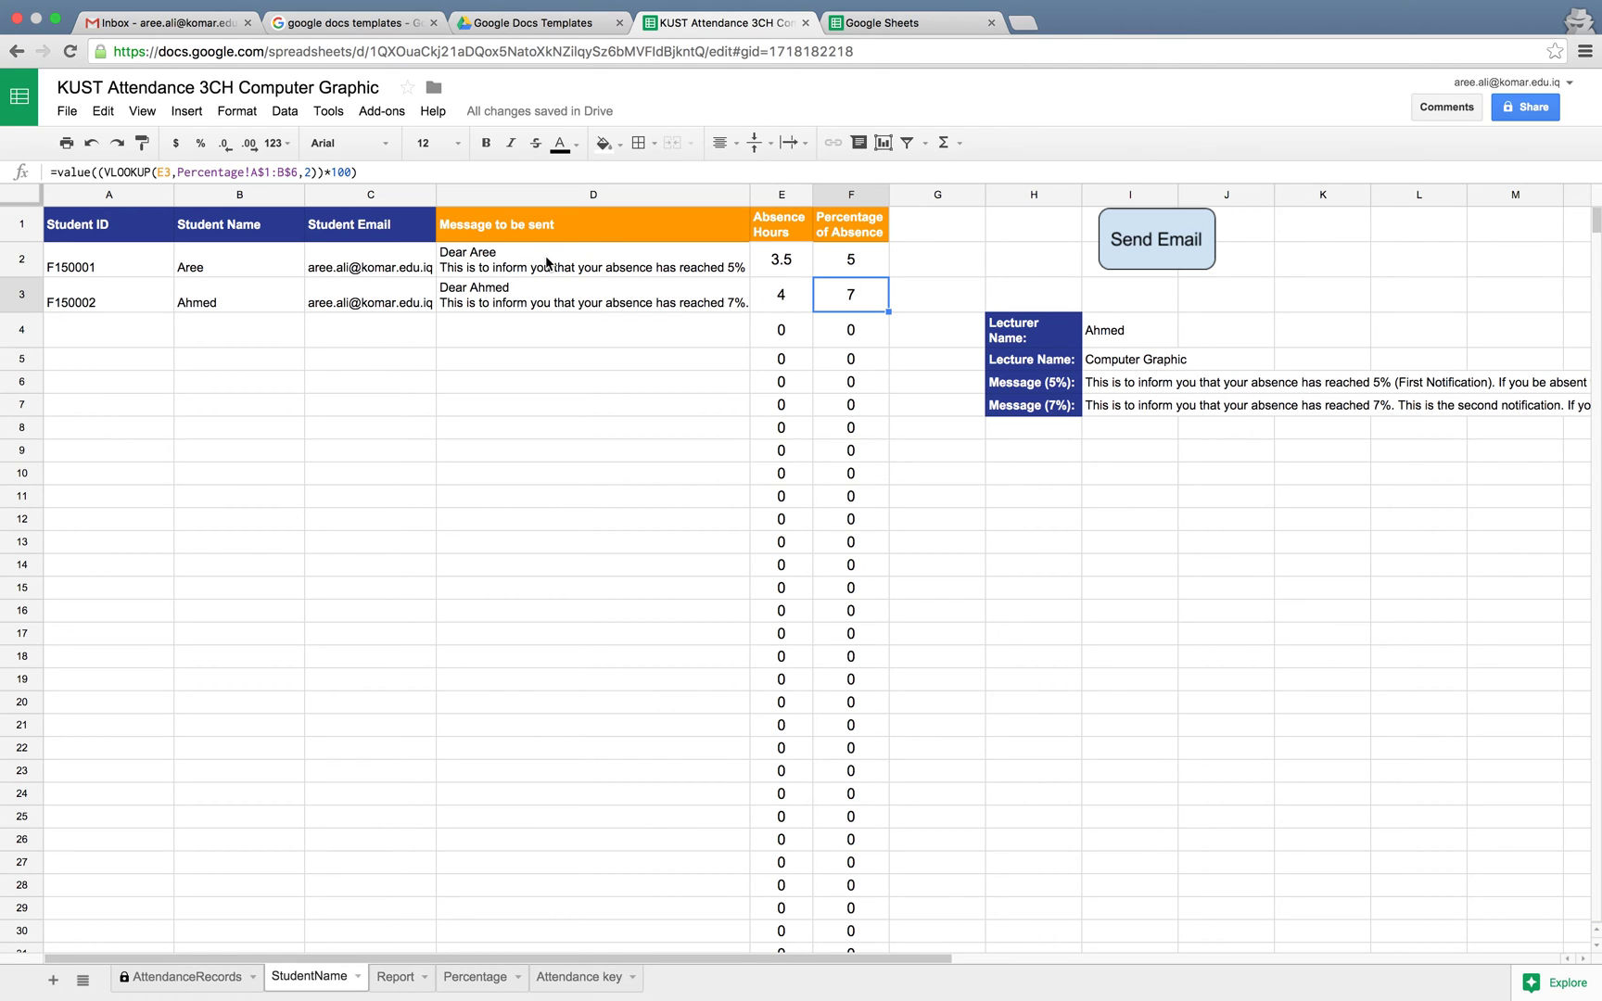
{"action": "left_click", "coordinate": [547, 263]}
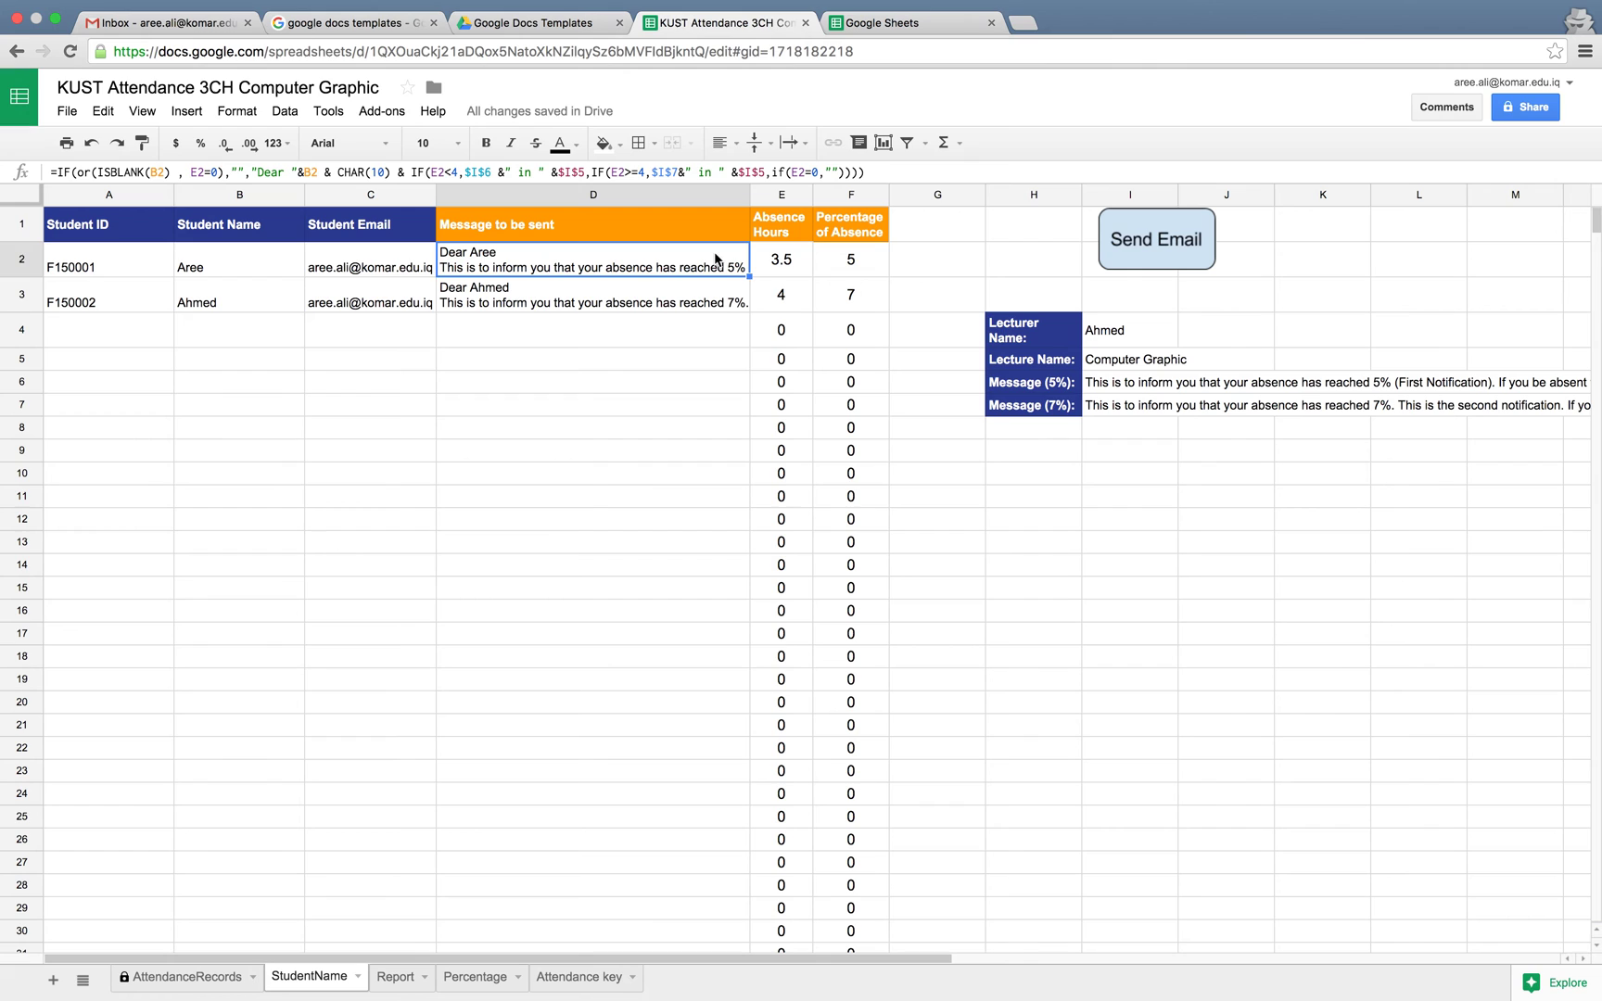
{"action": "left_click", "coordinate": [721, 306]}
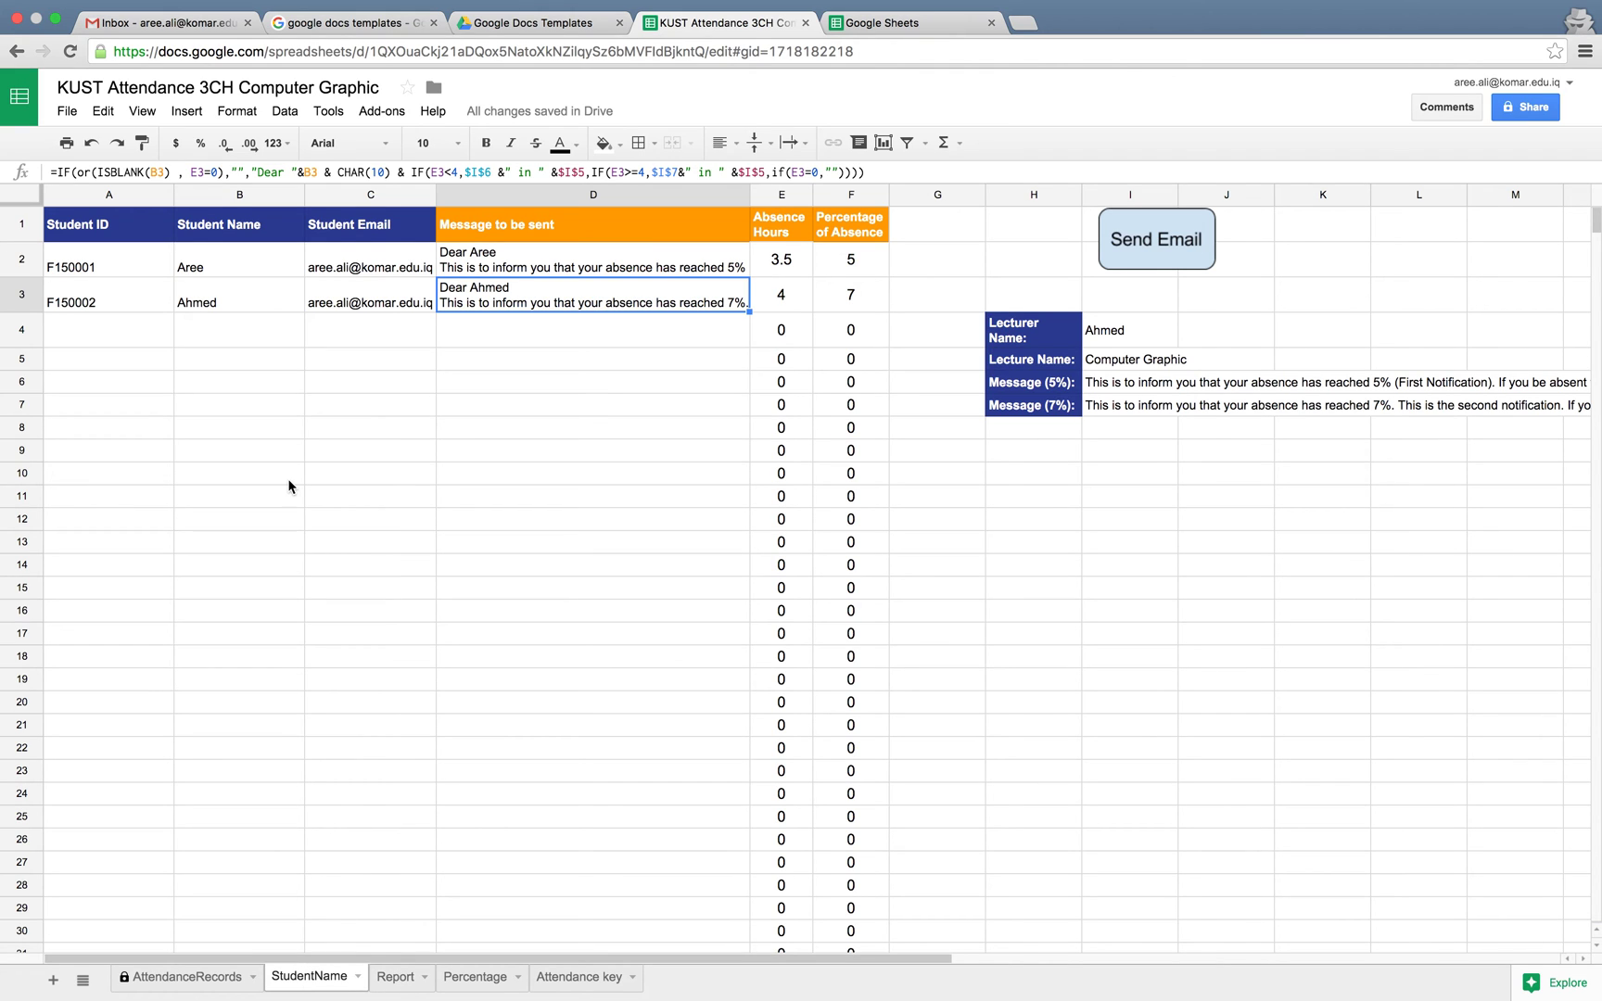
{"action": "left_click_drag", "start_coordinate": [101, 264], "coordinate": [342, 501]}
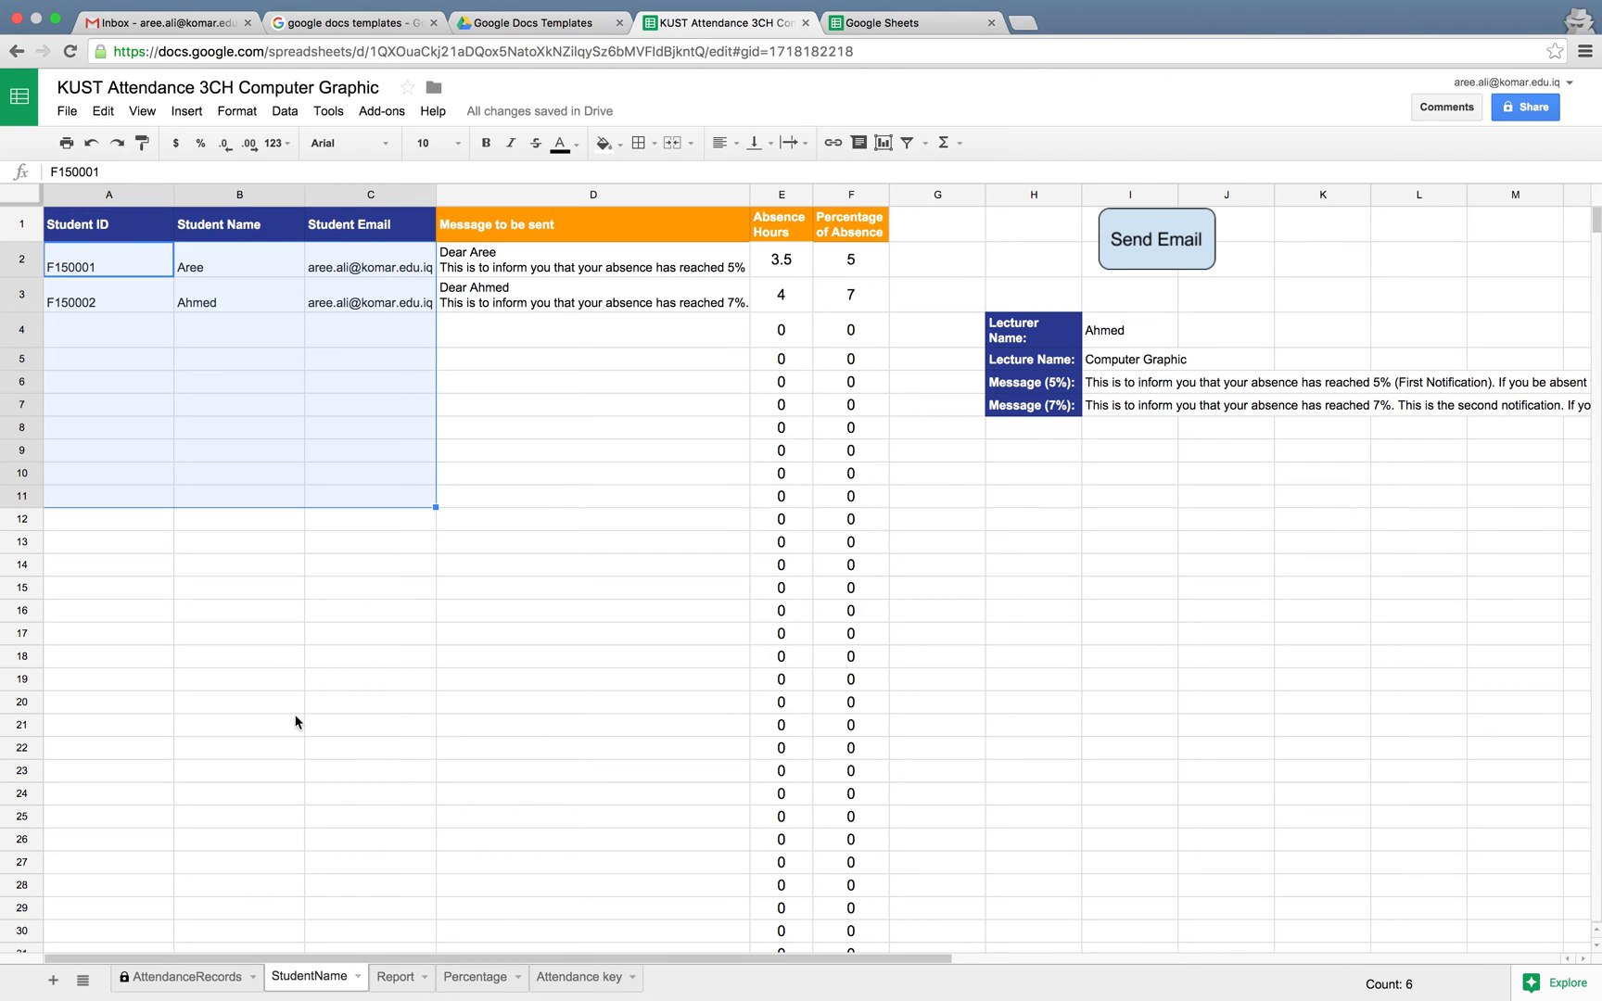
{"action": "left_click", "coordinate": [191, 978]}
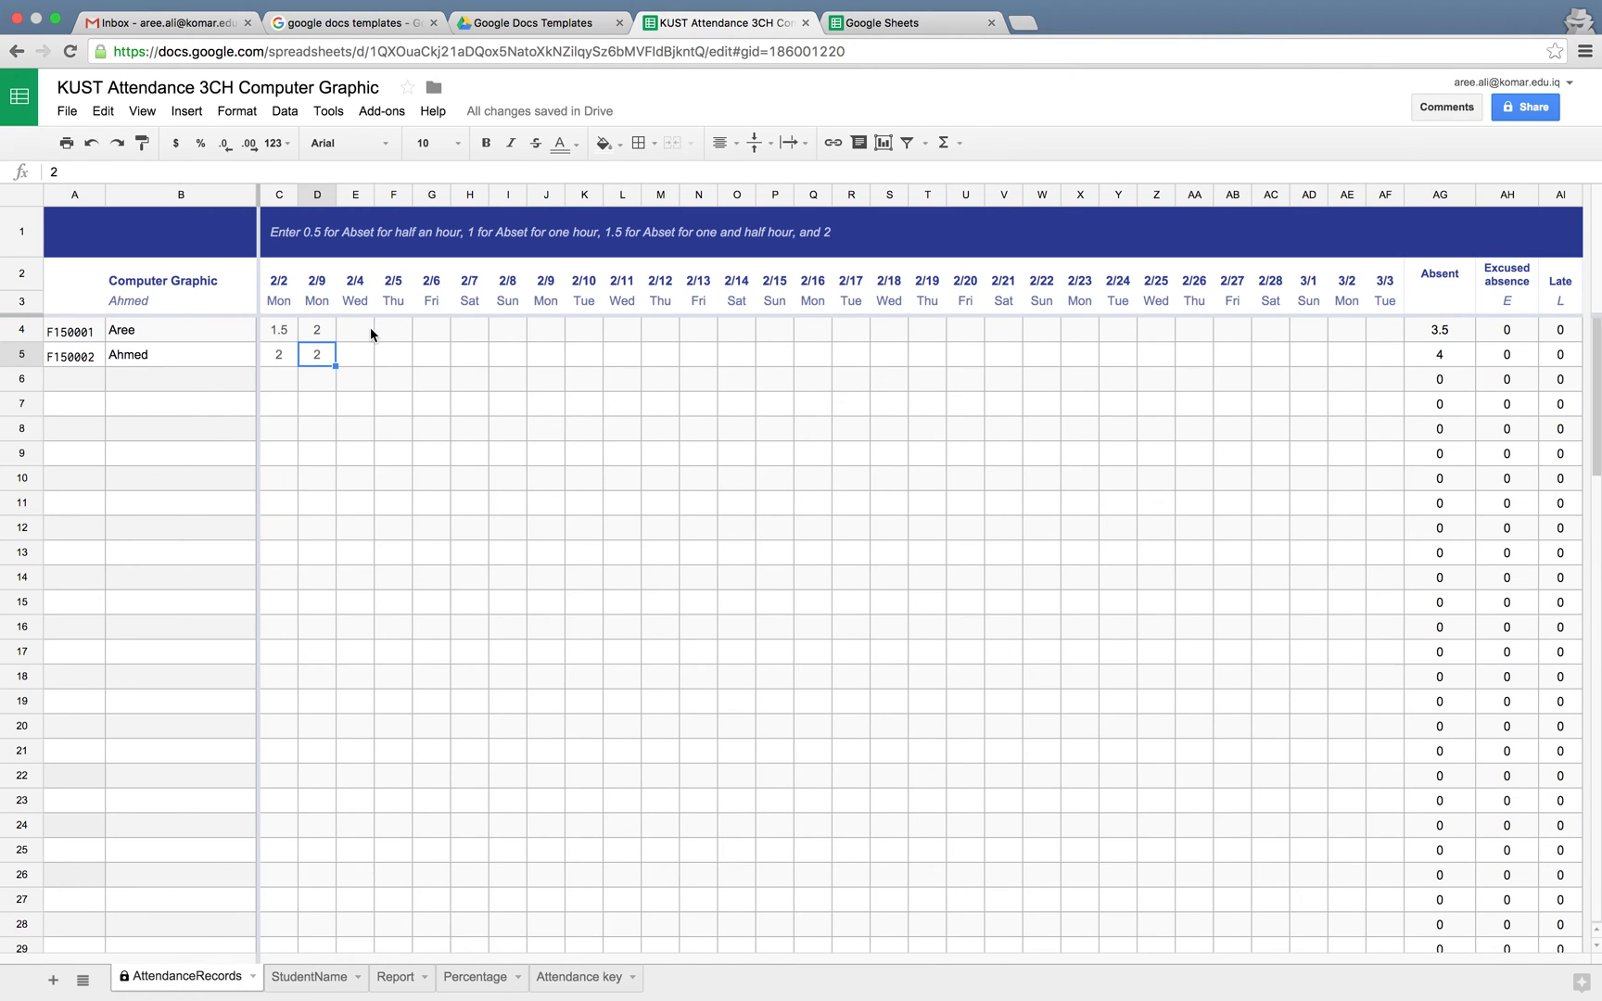
Enter 4-01 in the first date heading, C2, and accept the protected-range warning
{"action": "left_click", "coordinate": [281, 283]}
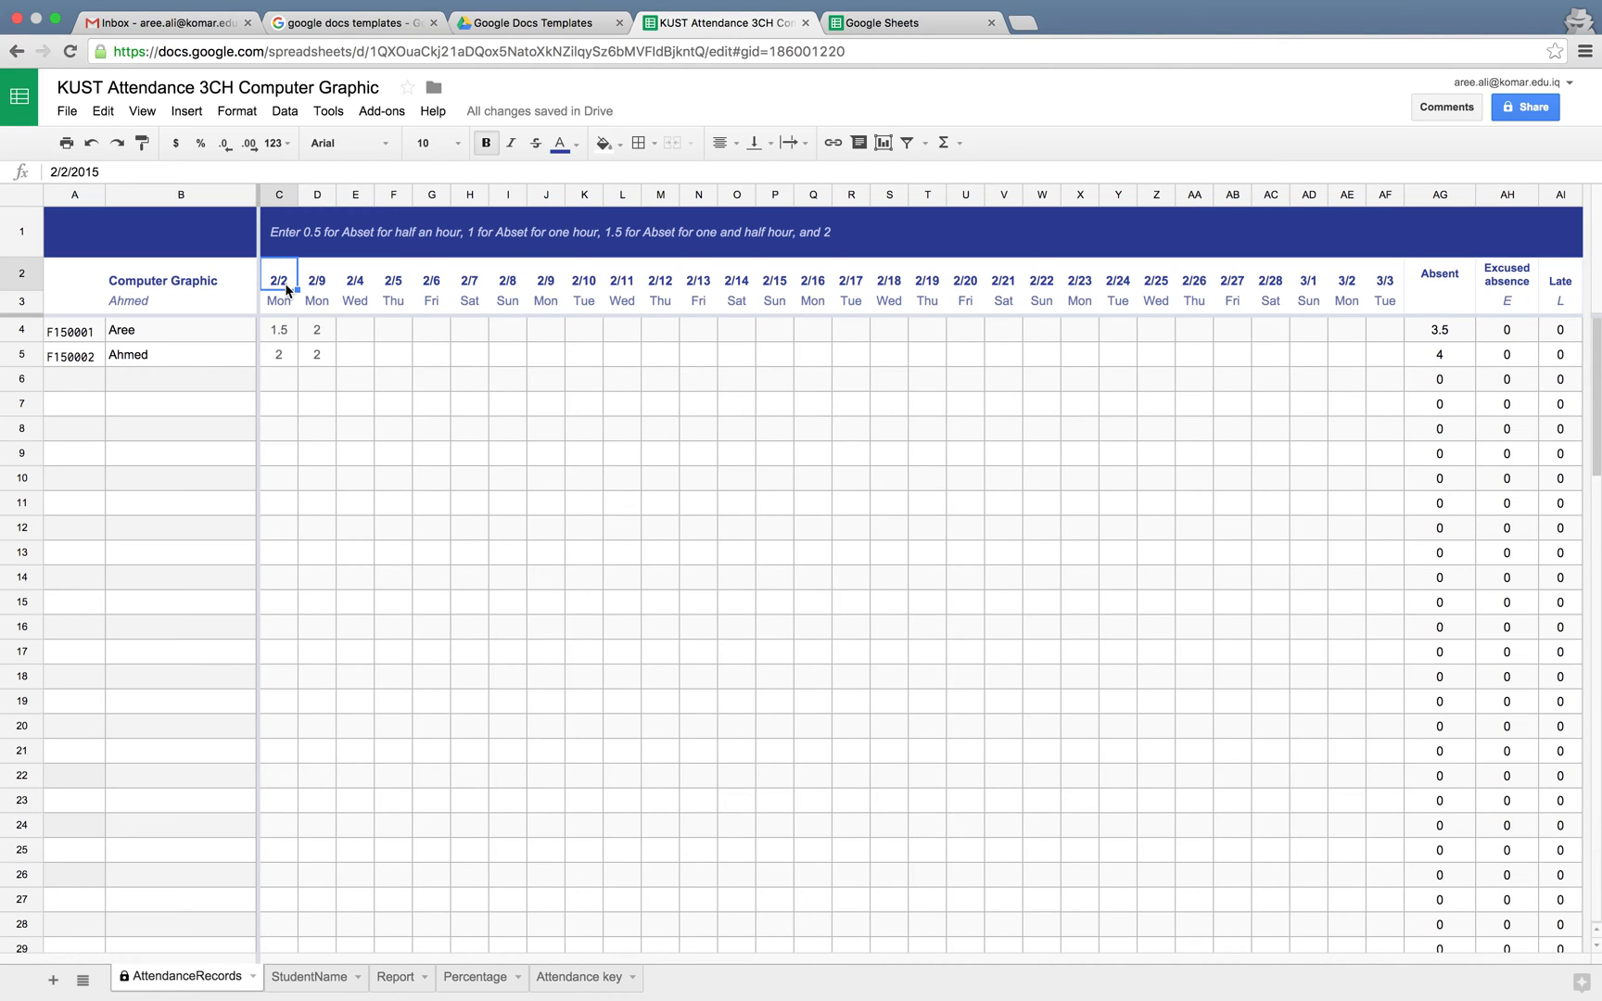
{"action": "type", "text": "4-01"}
{"action": "left_click", "coordinate": [285, 292]}
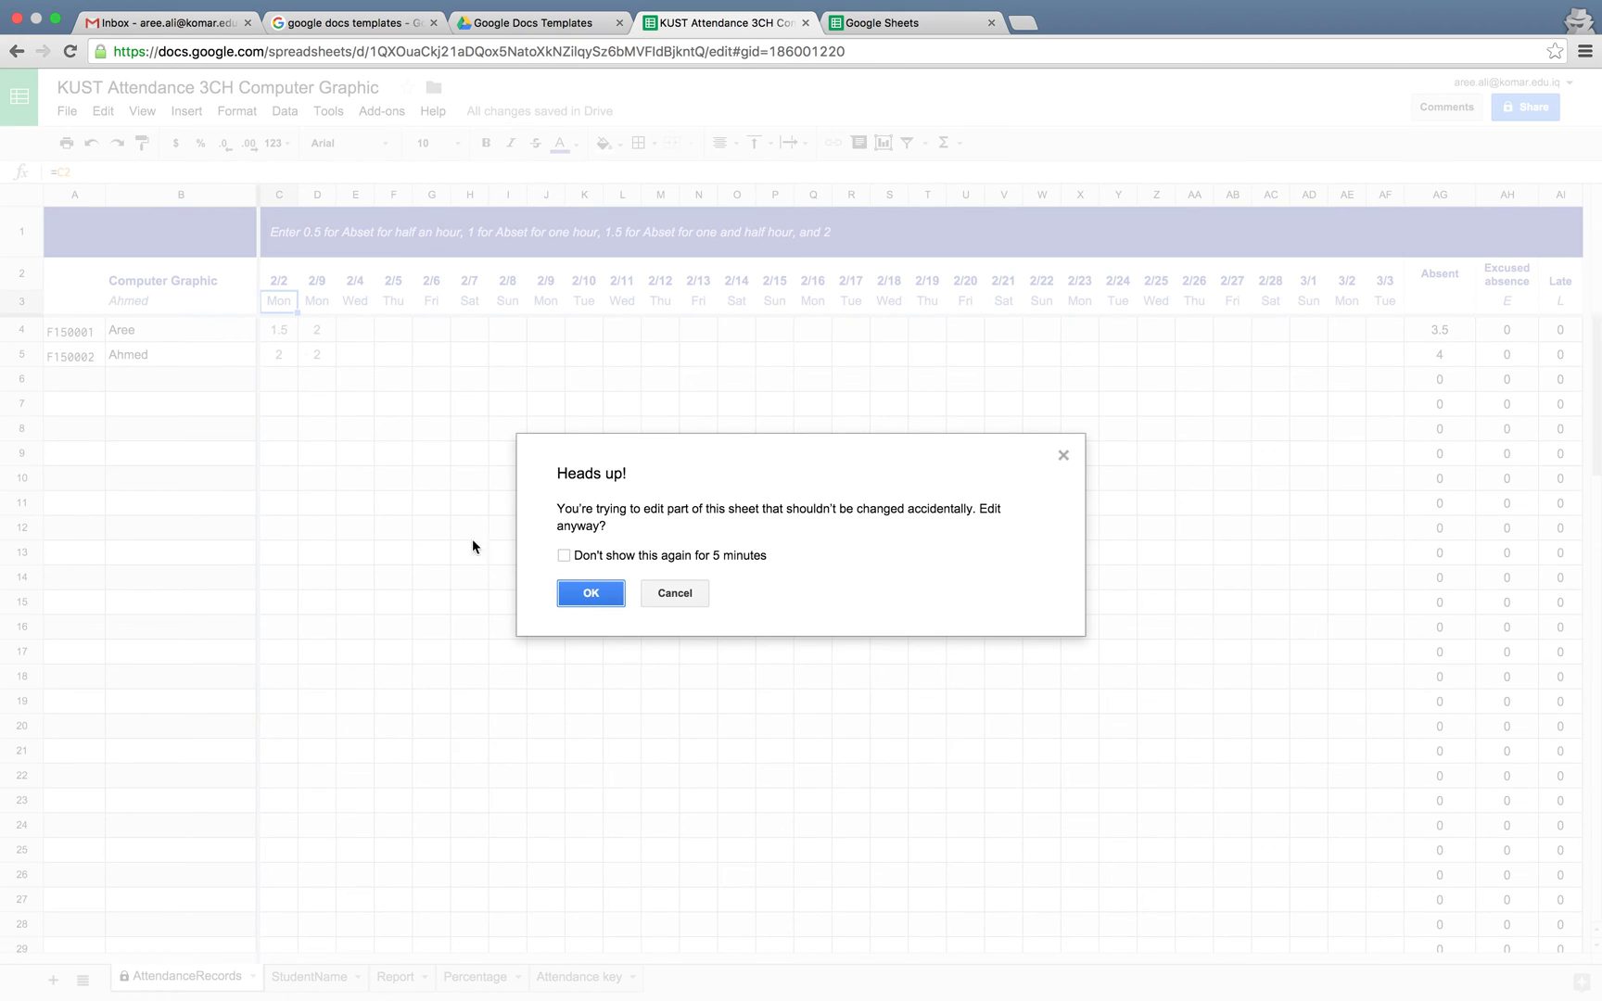
{"action": "left_click", "coordinate": [589, 591]}
{"action": "left_click", "coordinate": [588, 592]}
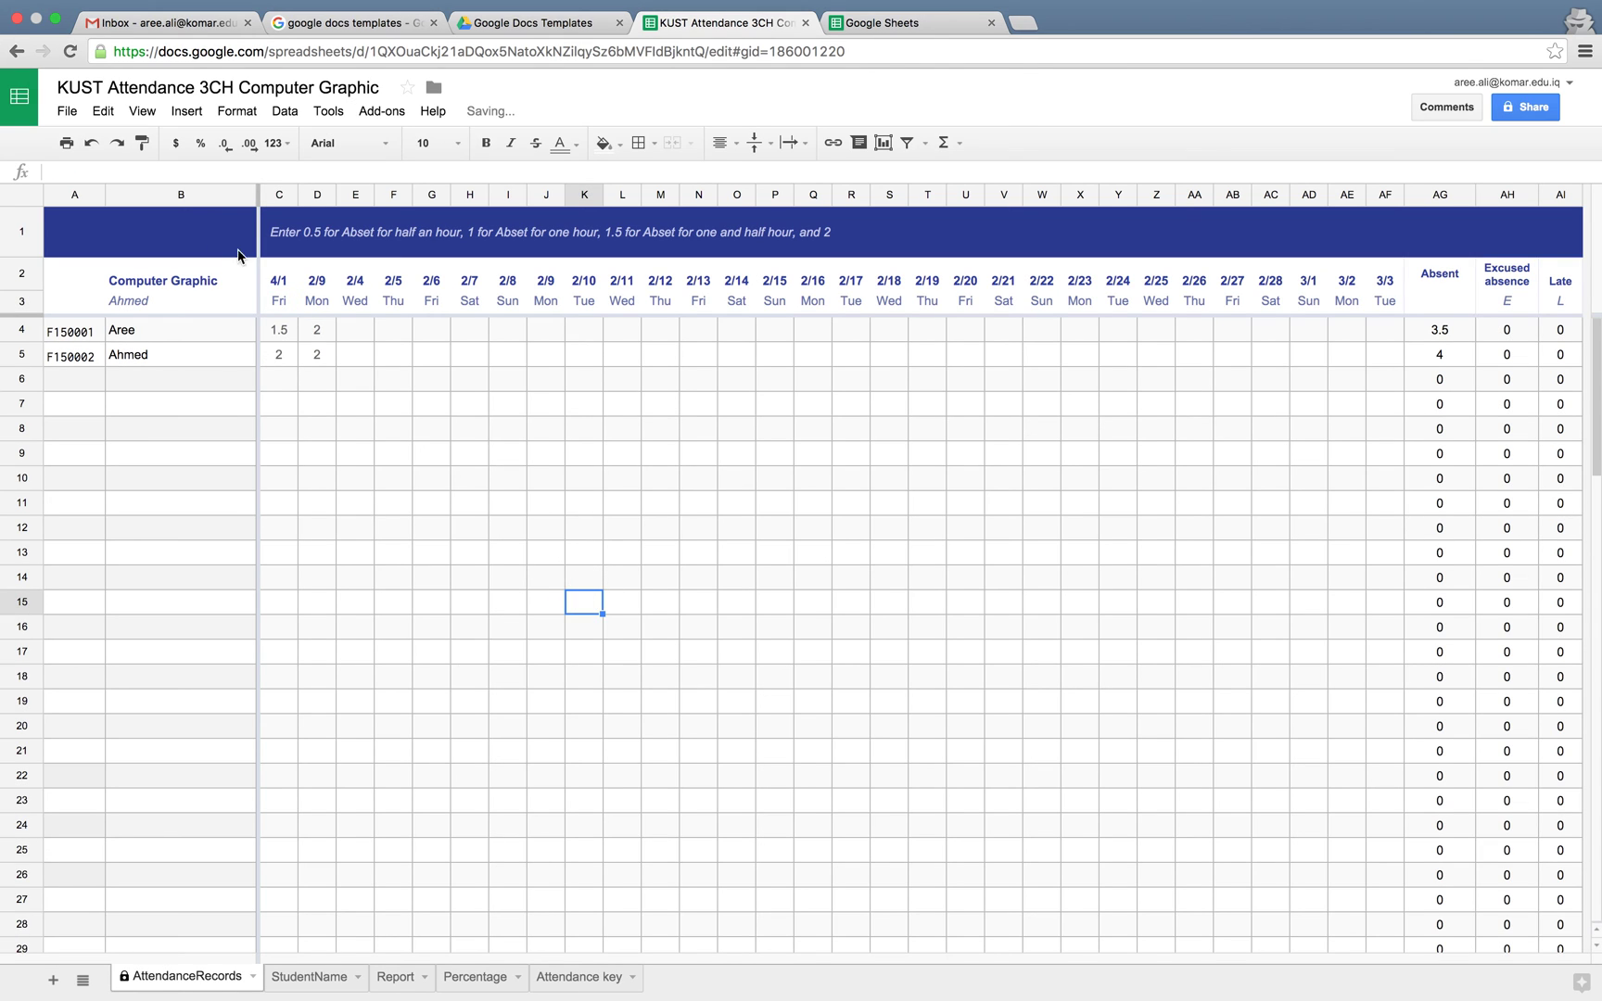
Correct C2 to 1/4/2016, accept the warning, and confirm it now reads 1/4/2016
{"action": "left_click", "coordinate": [276, 283]}
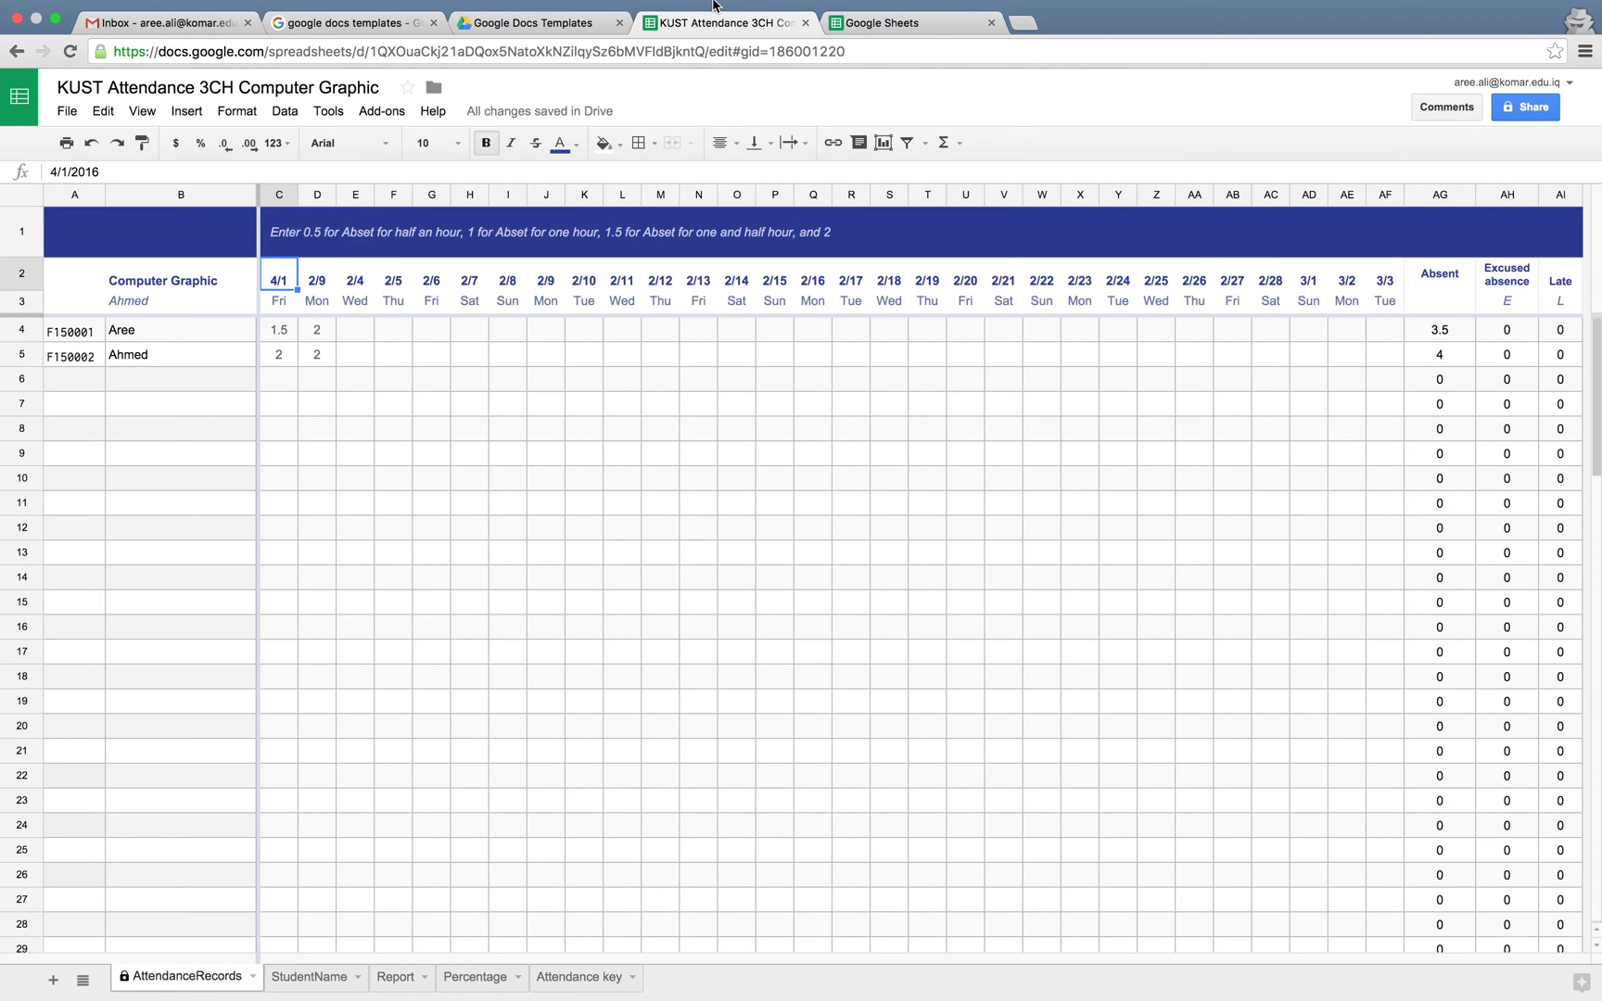
{"action": "double_click", "coordinate": [287, 287]}
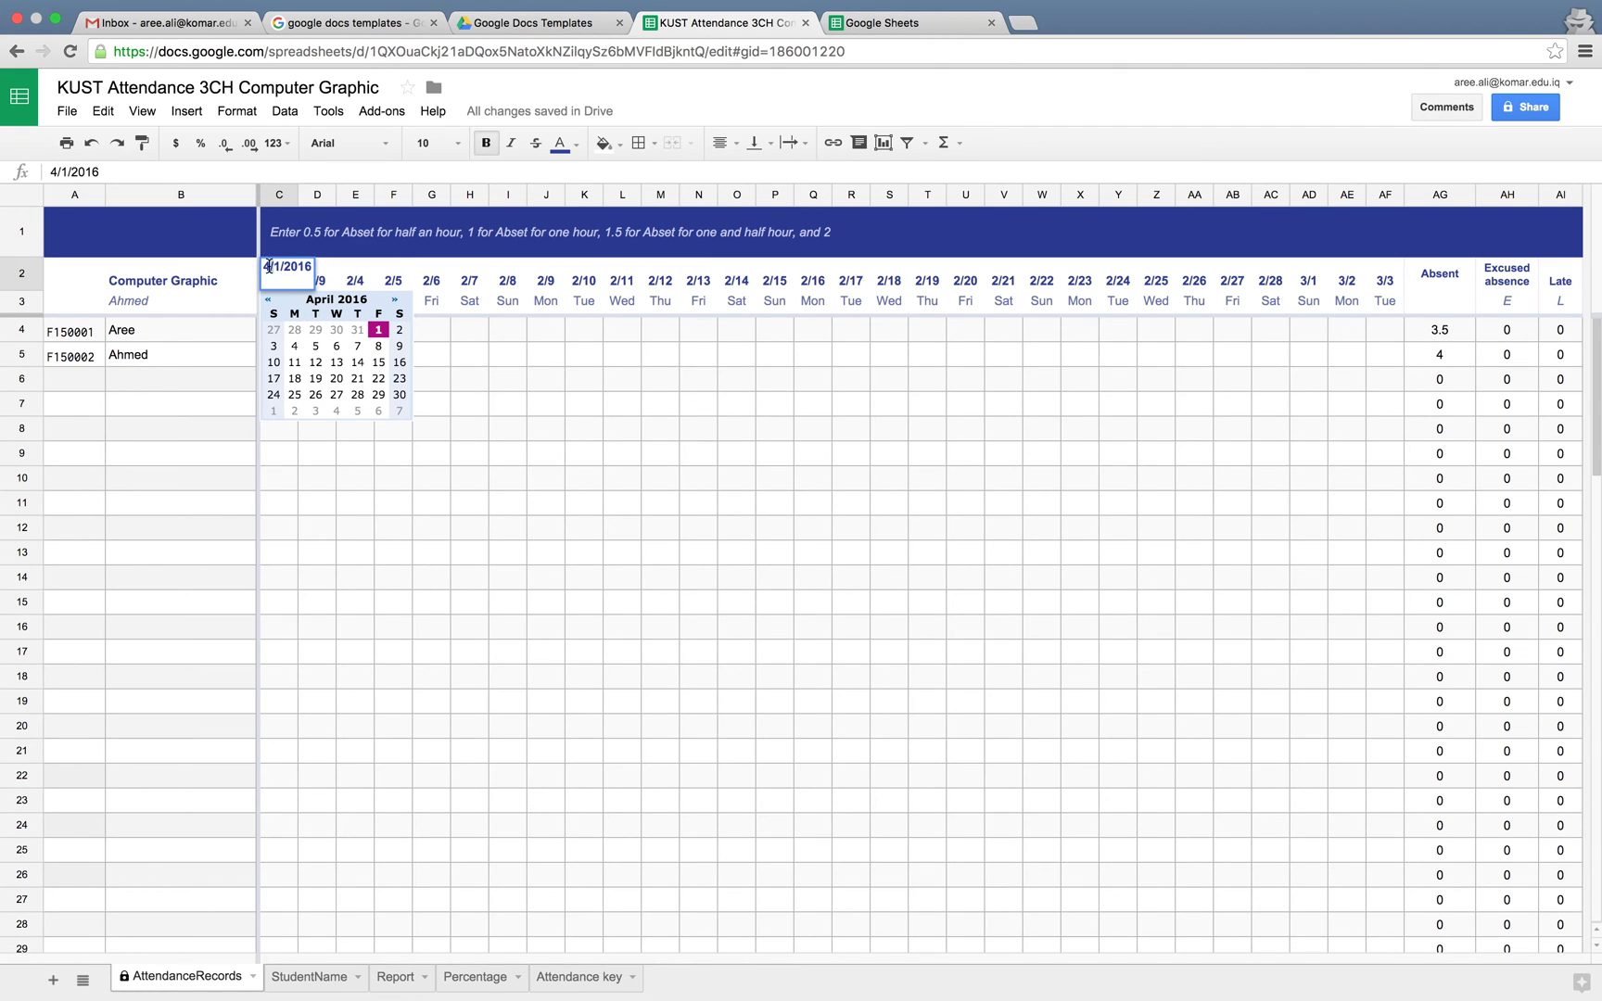
{"action": "triple_click", "coordinate": [268, 266]}
{"action": "type", "text": "1-"}
{"action": "key", "text": "Return"}
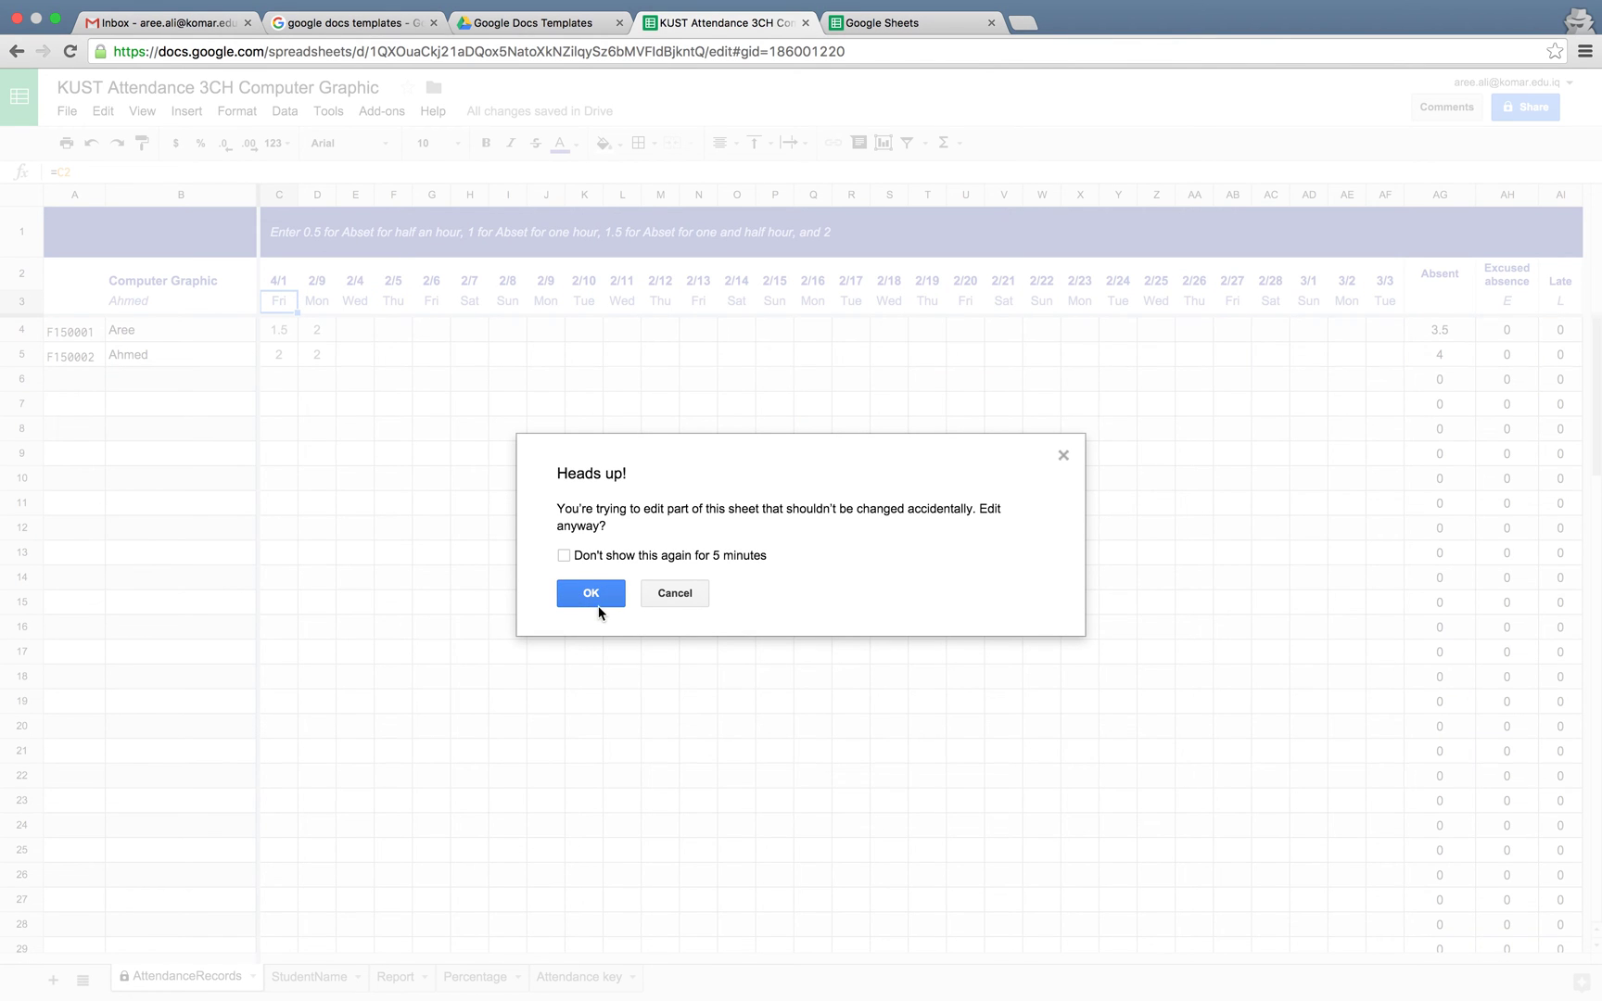
{"action": "left_click", "coordinate": [596, 599]}
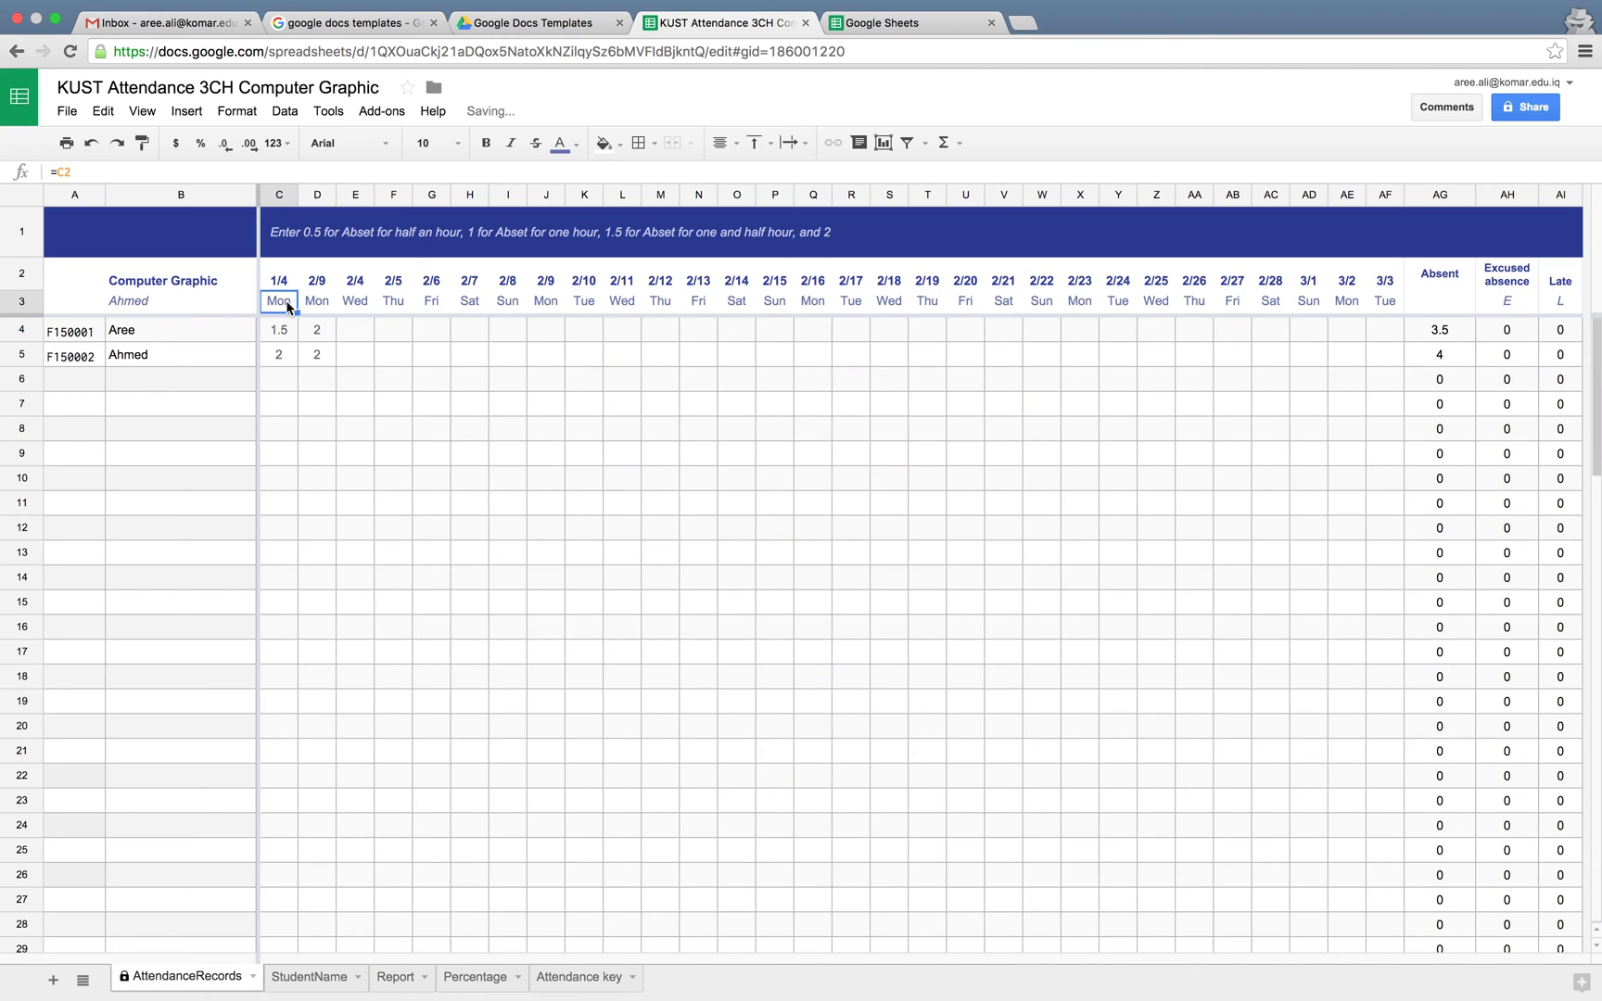
{"action": "left_click", "coordinate": [291, 284]}
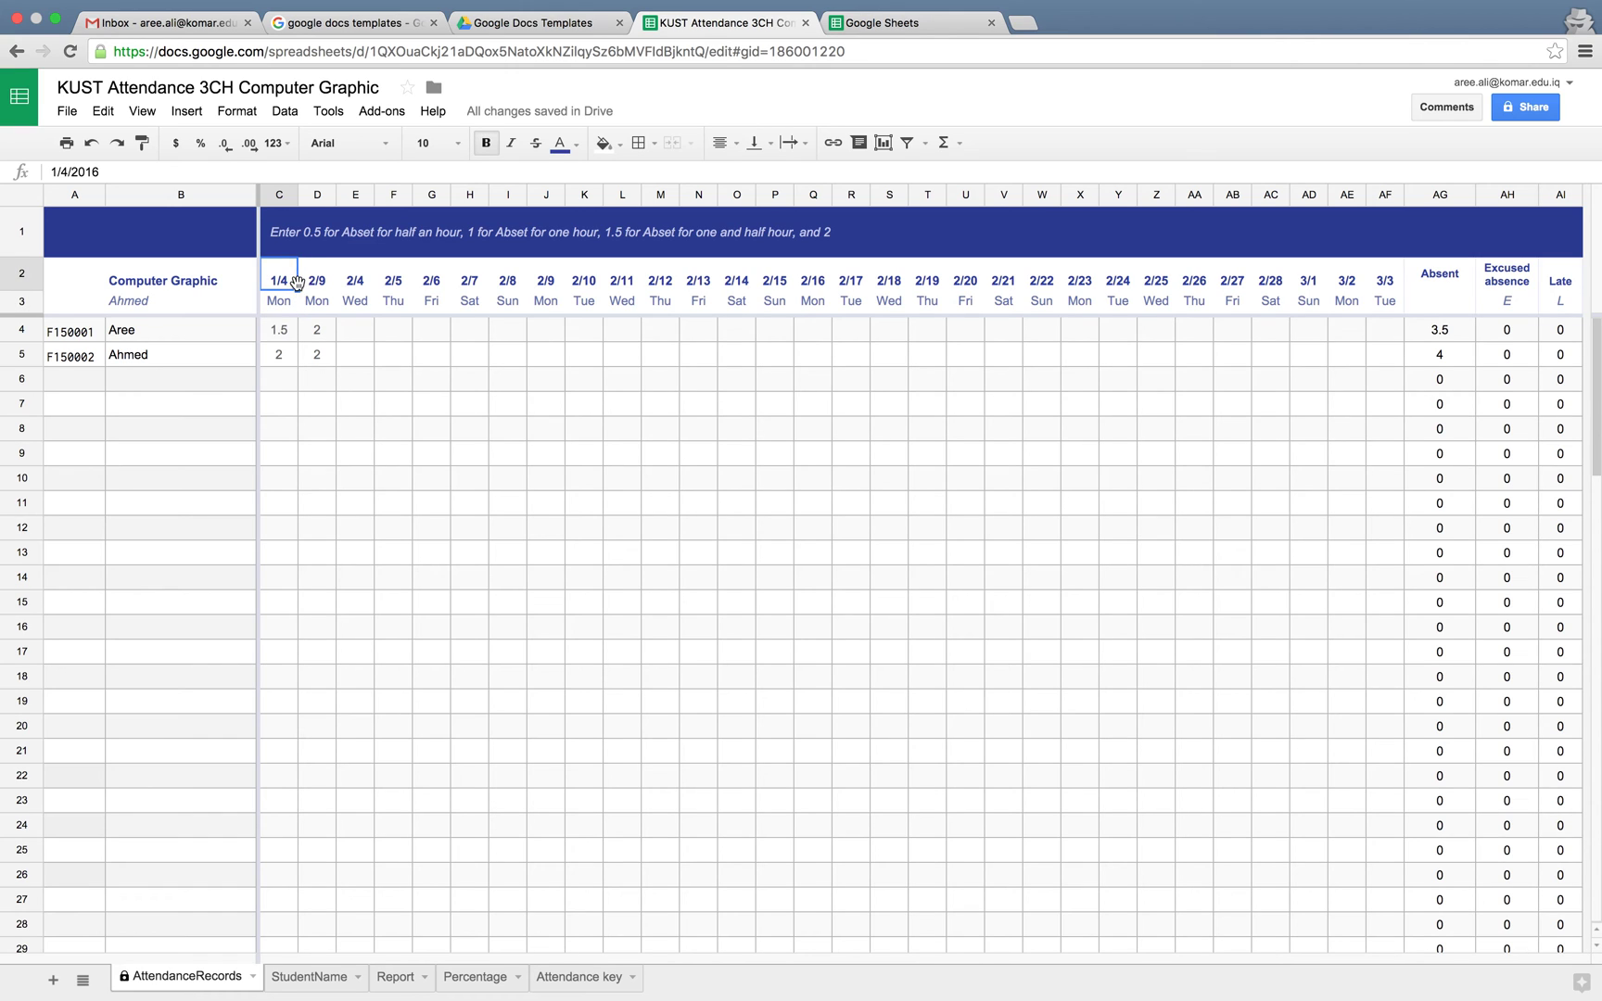
Fill the date headings day by day from C2 through AF2, accepting the protection warning
{"action": "left_click_drag", "start_coordinate": [298, 288], "coordinate": [1363, 302]}
{"action": "left_click_drag", "start_coordinate": [1395, 298], "coordinate": [1395, 299]}
{"action": "left_click", "coordinate": [590, 593]}
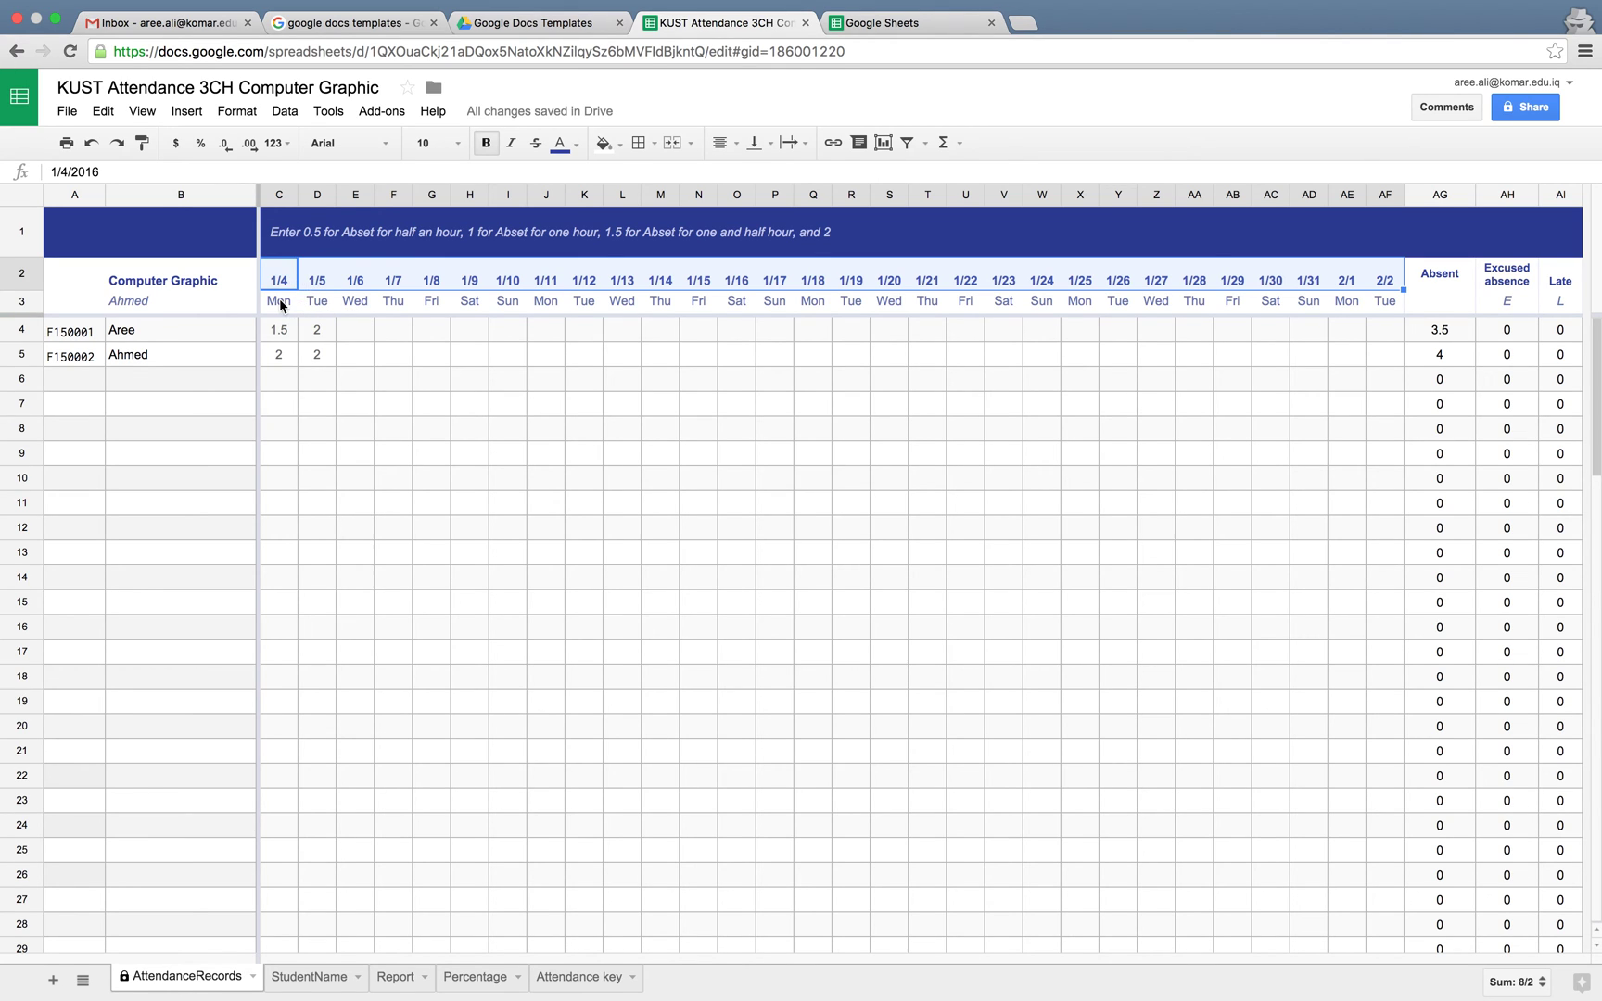
Check the weekday formula and both AG total-absence formulas, then open Ahmed's 1/7 attendance choices
{"action": "left_click", "coordinate": [281, 306]}
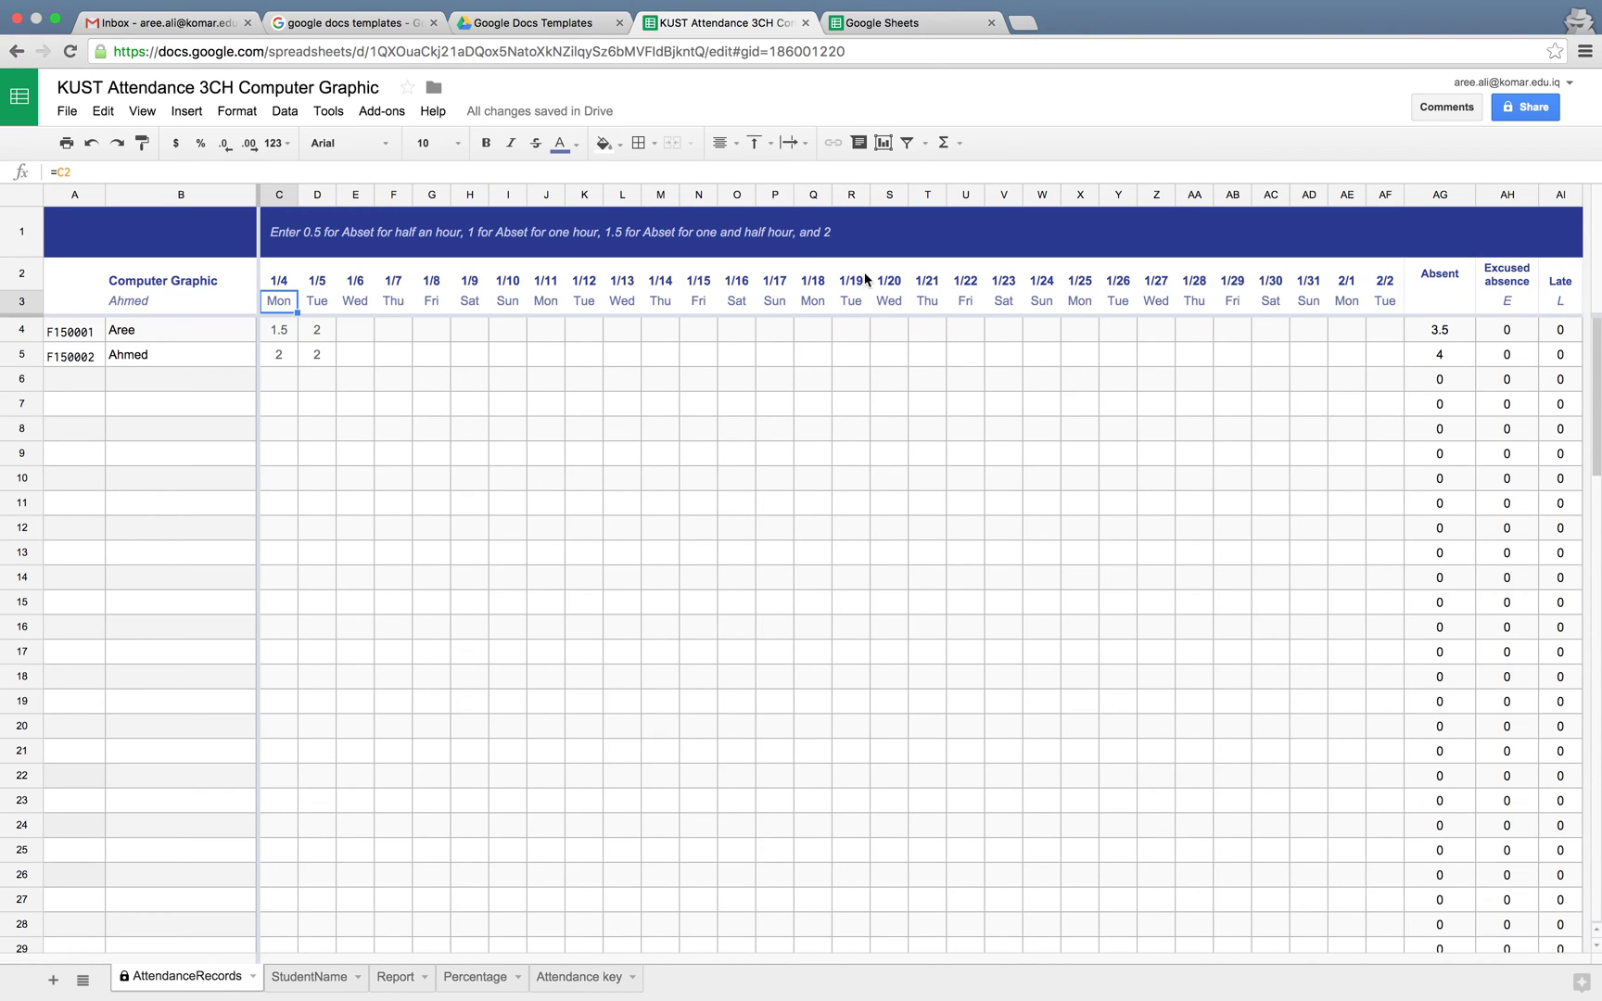
{"action": "left_click", "coordinate": [1456, 336]}
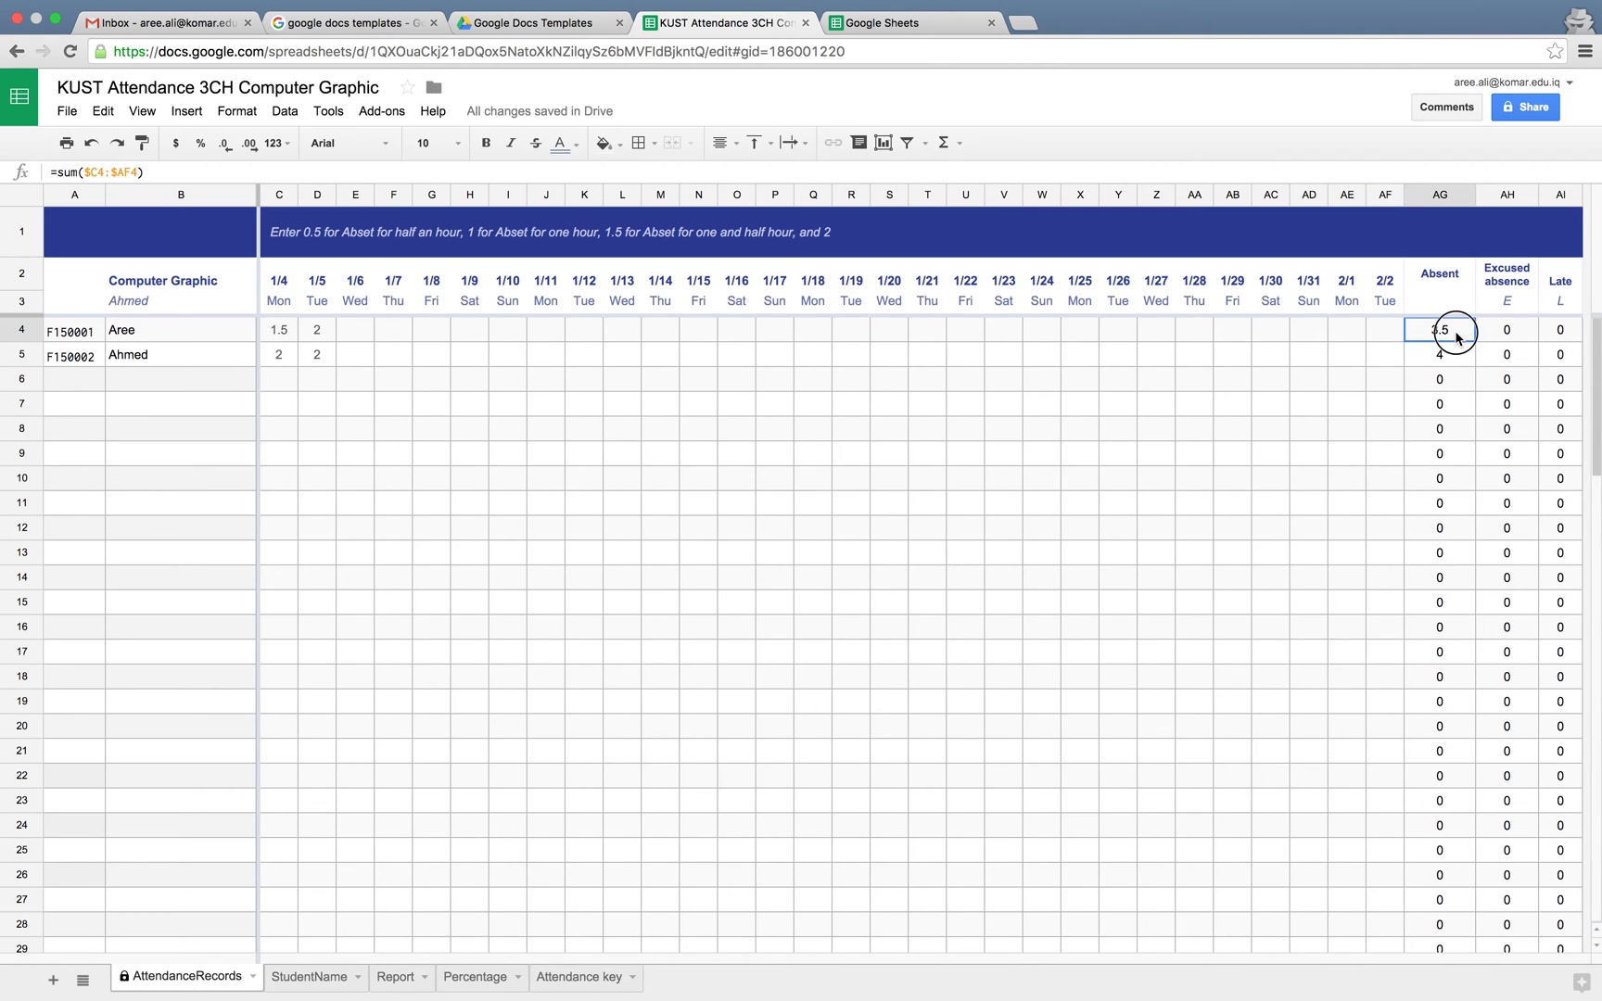
{"action": "left_click", "coordinate": [1454, 356]}
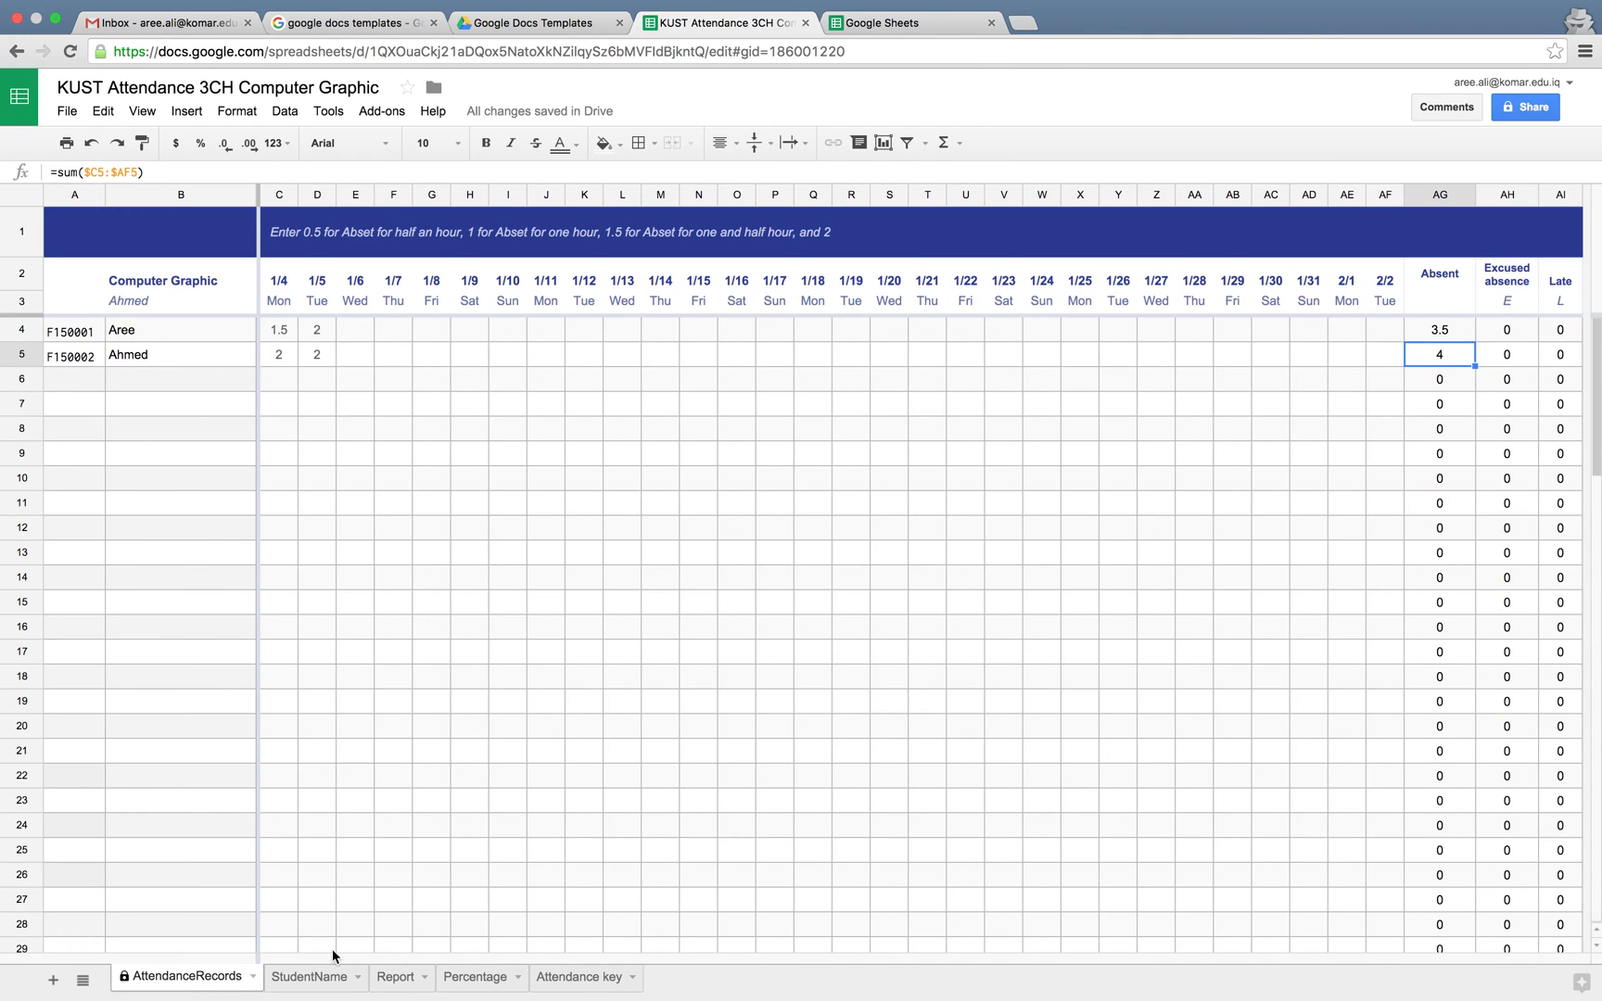
{"action": "left_click", "coordinate": [401, 356]}
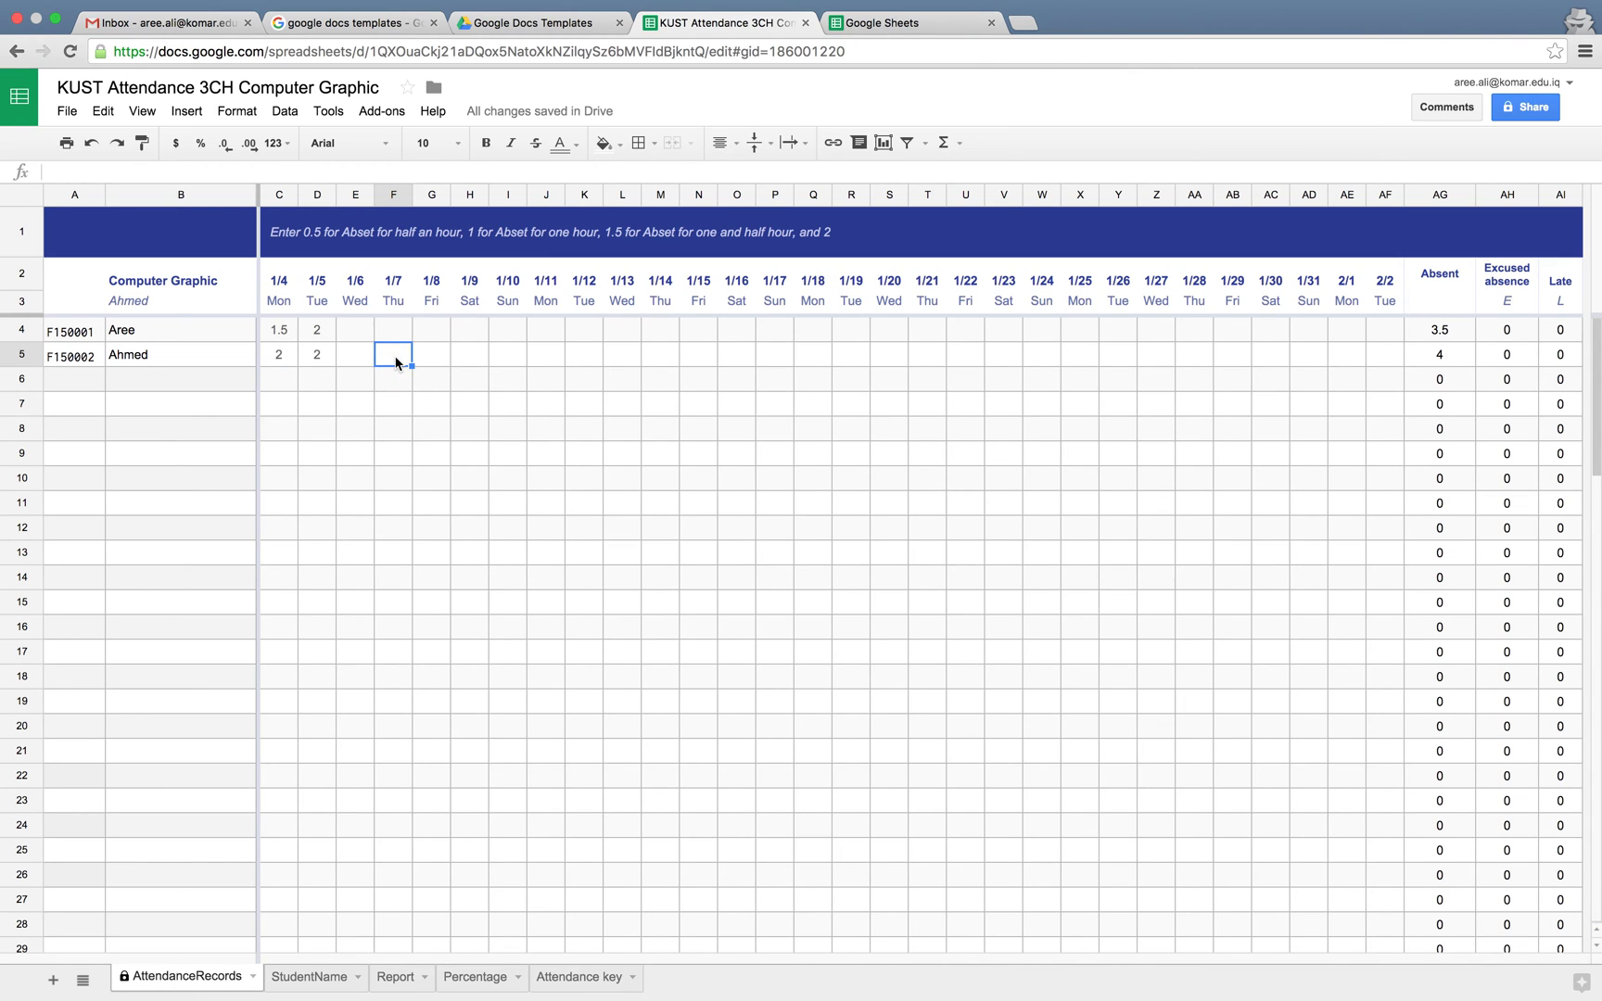
{"action": "double_click", "coordinate": [402, 356]}
{"action": "left_click", "coordinate": [432, 353]}
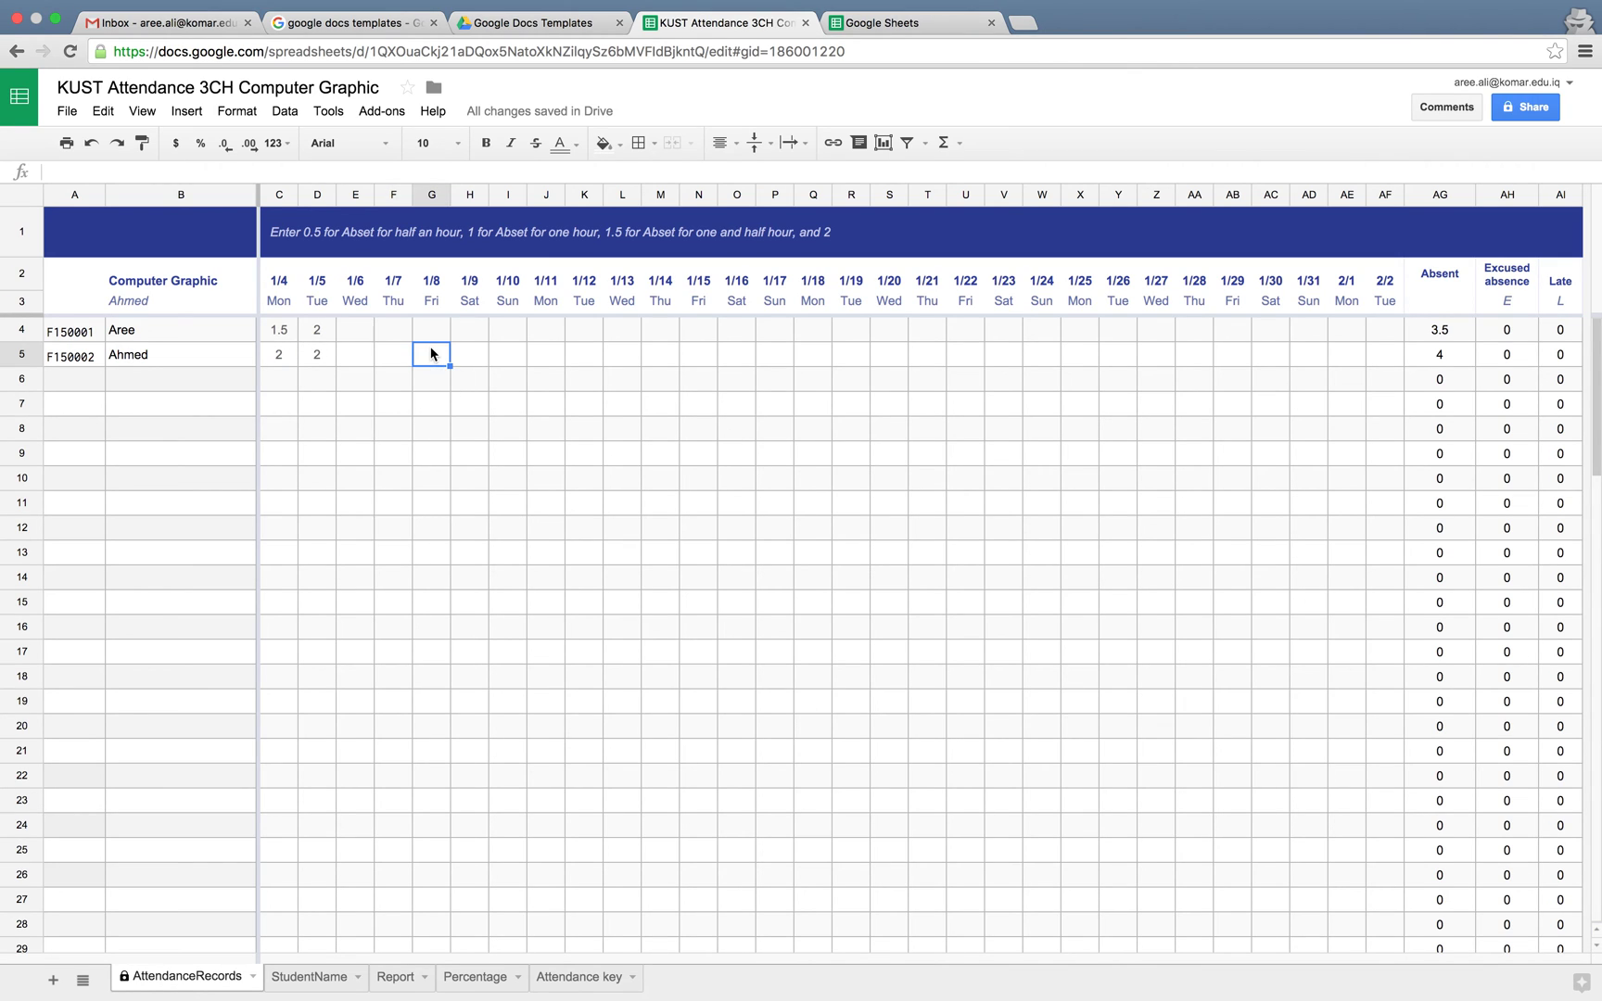
{"action": "type", "text": "1.2"}
{"action": "key", "text": "Escape"}
{"action": "double_click", "coordinate": [432, 360]}
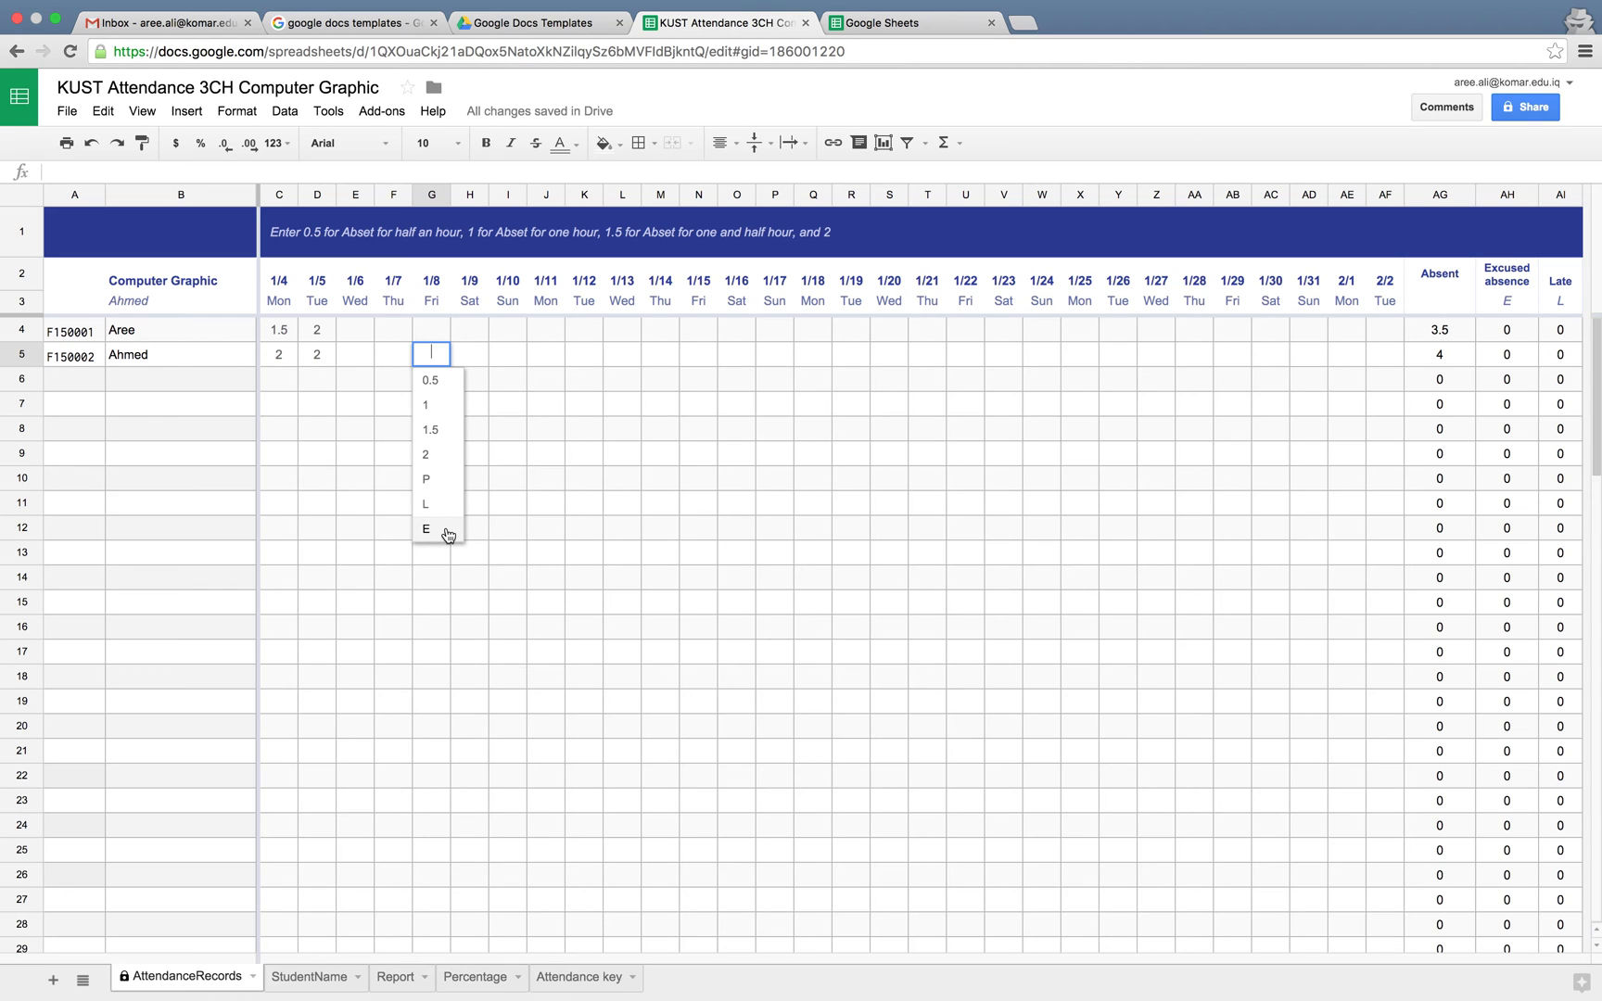
{"action": "double_click", "coordinate": [470, 356]}
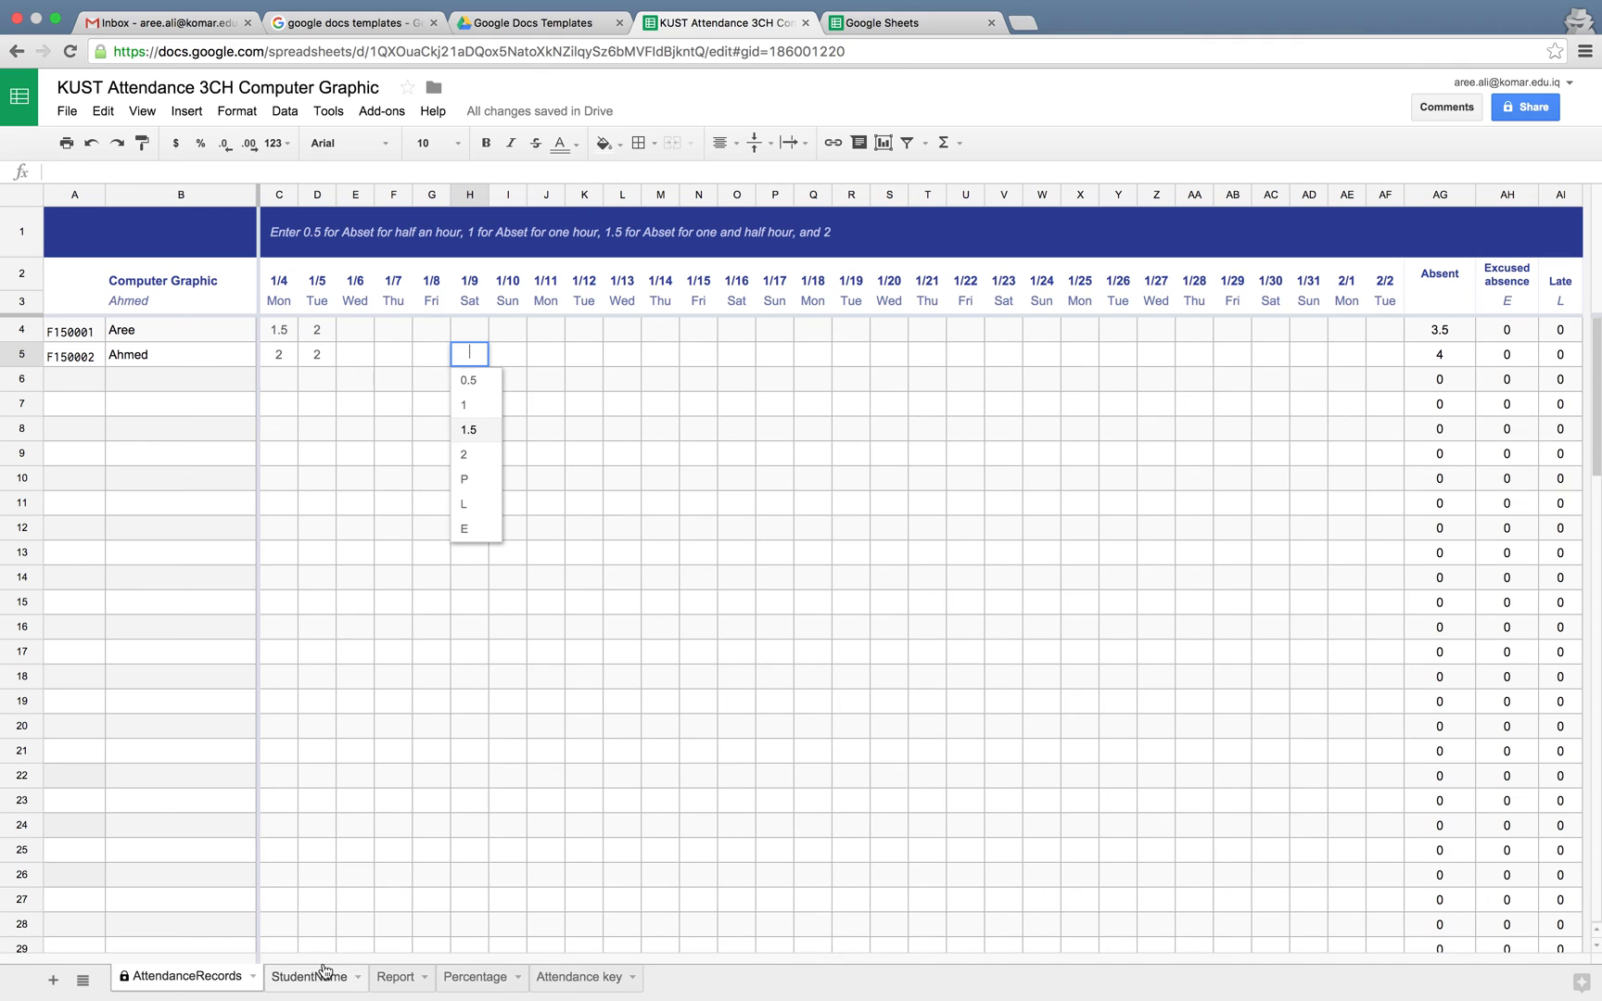
Open the Report sheet and inspect the student name, Head of Department and Date fields
{"action": "left_click", "coordinate": [396, 978]}
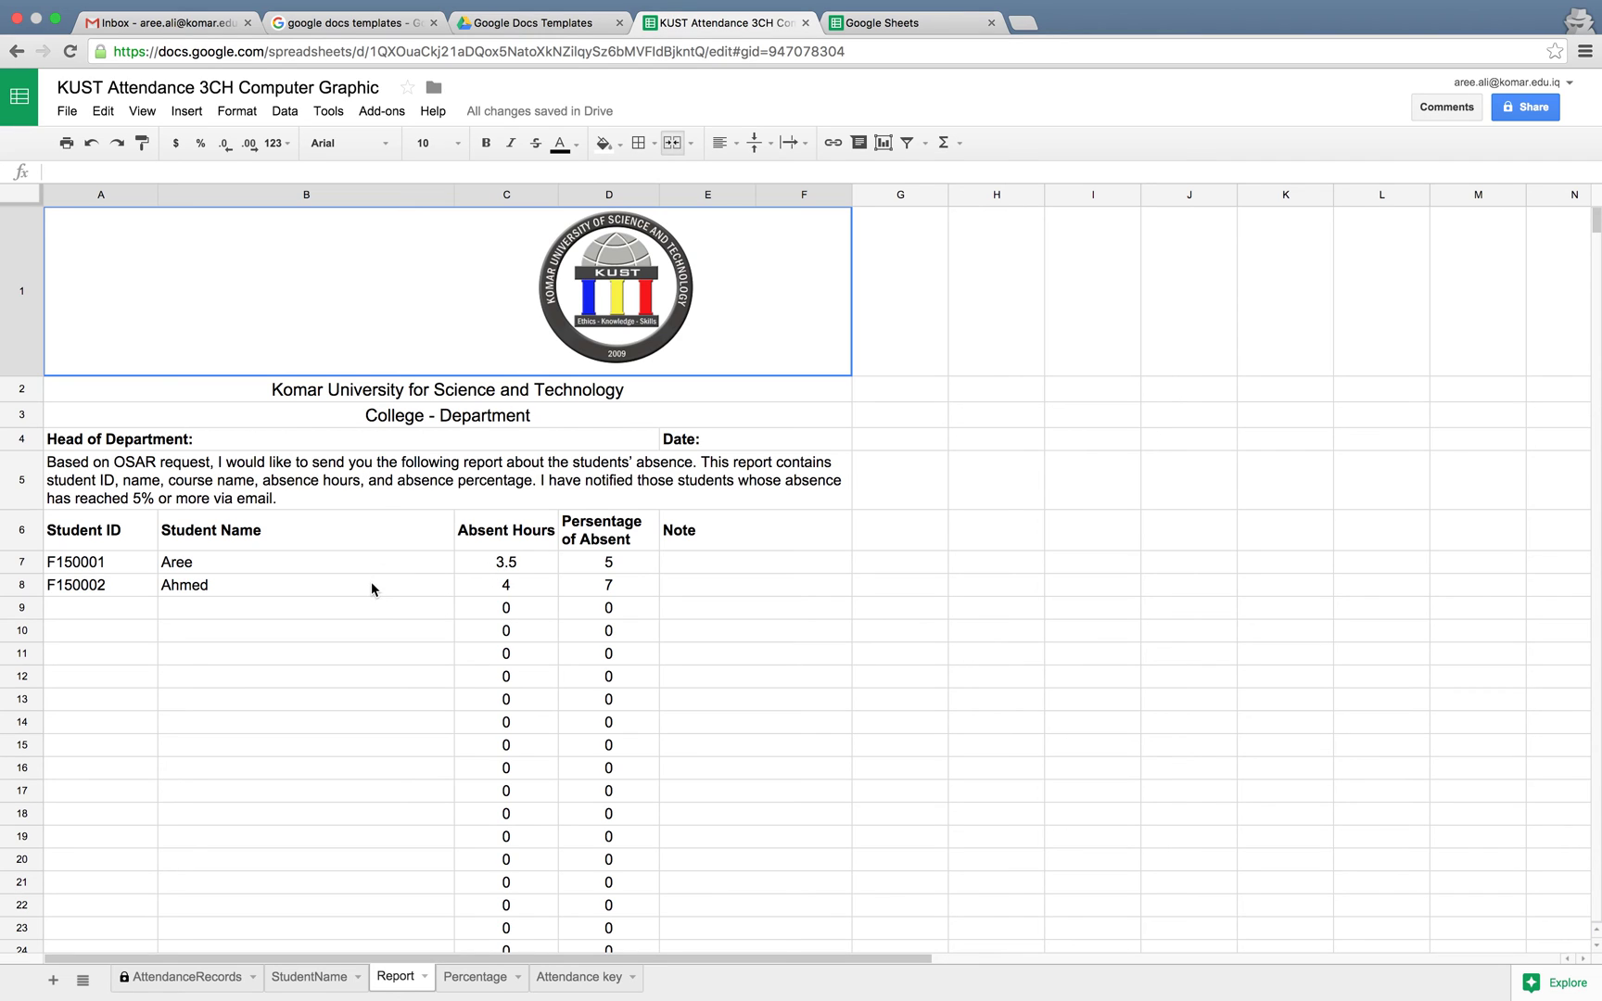
{"action": "left_click", "coordinate": [374, 587]}
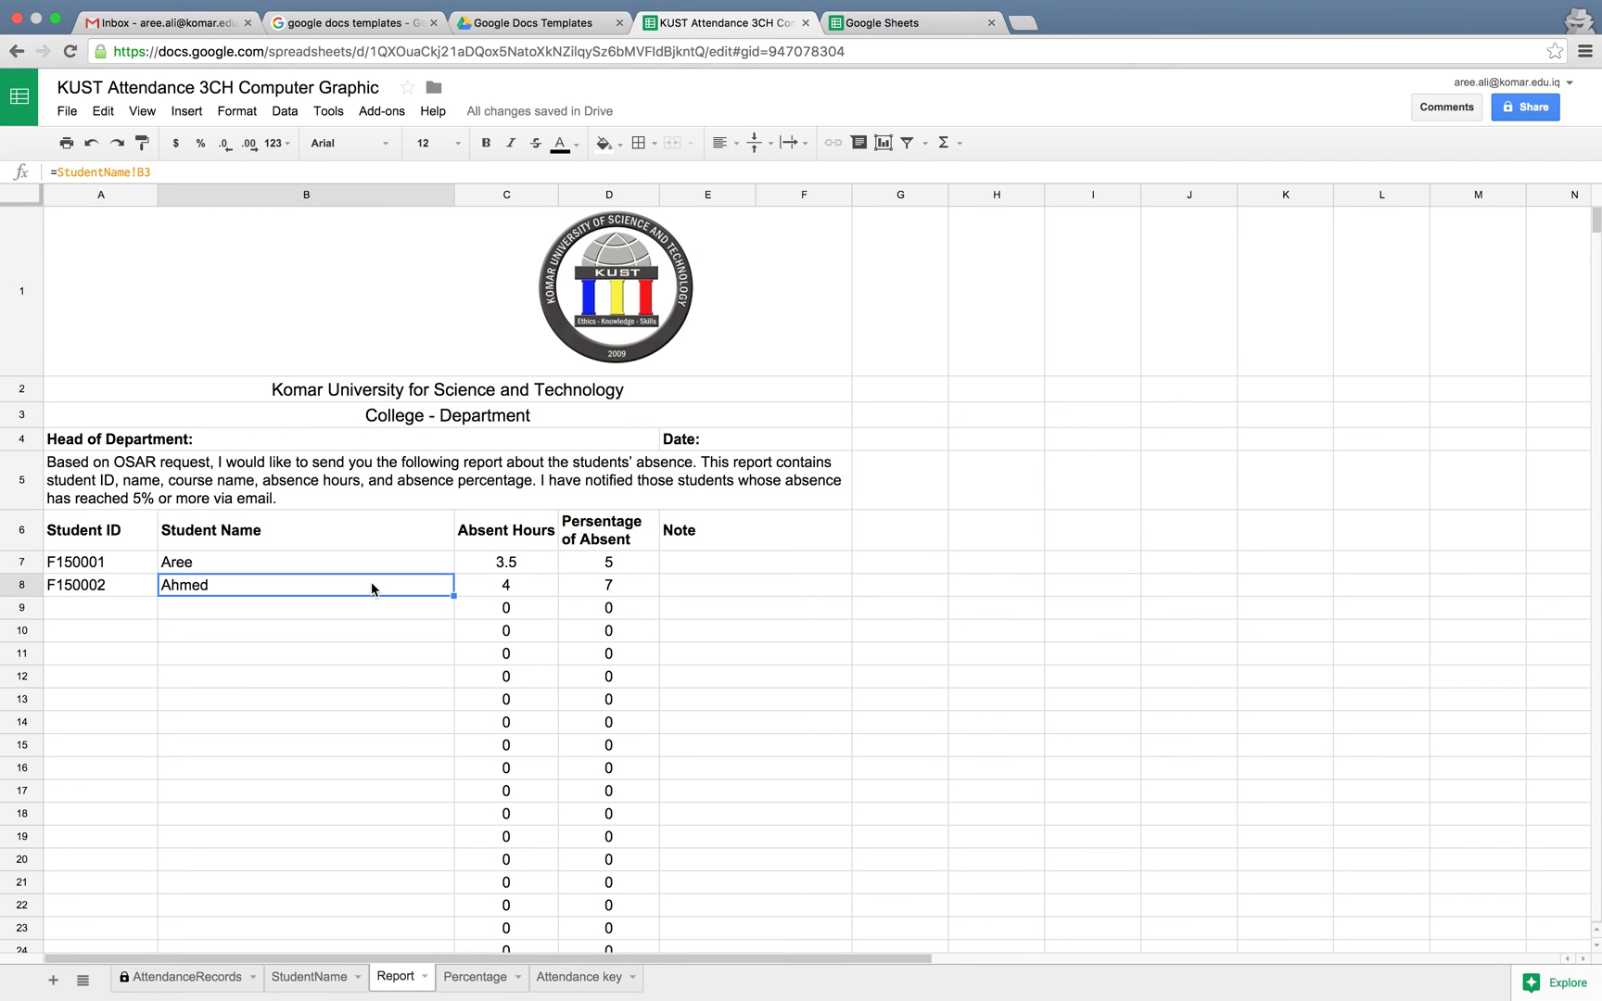
{"action": "double_click", "coordinate": [260, 442]}
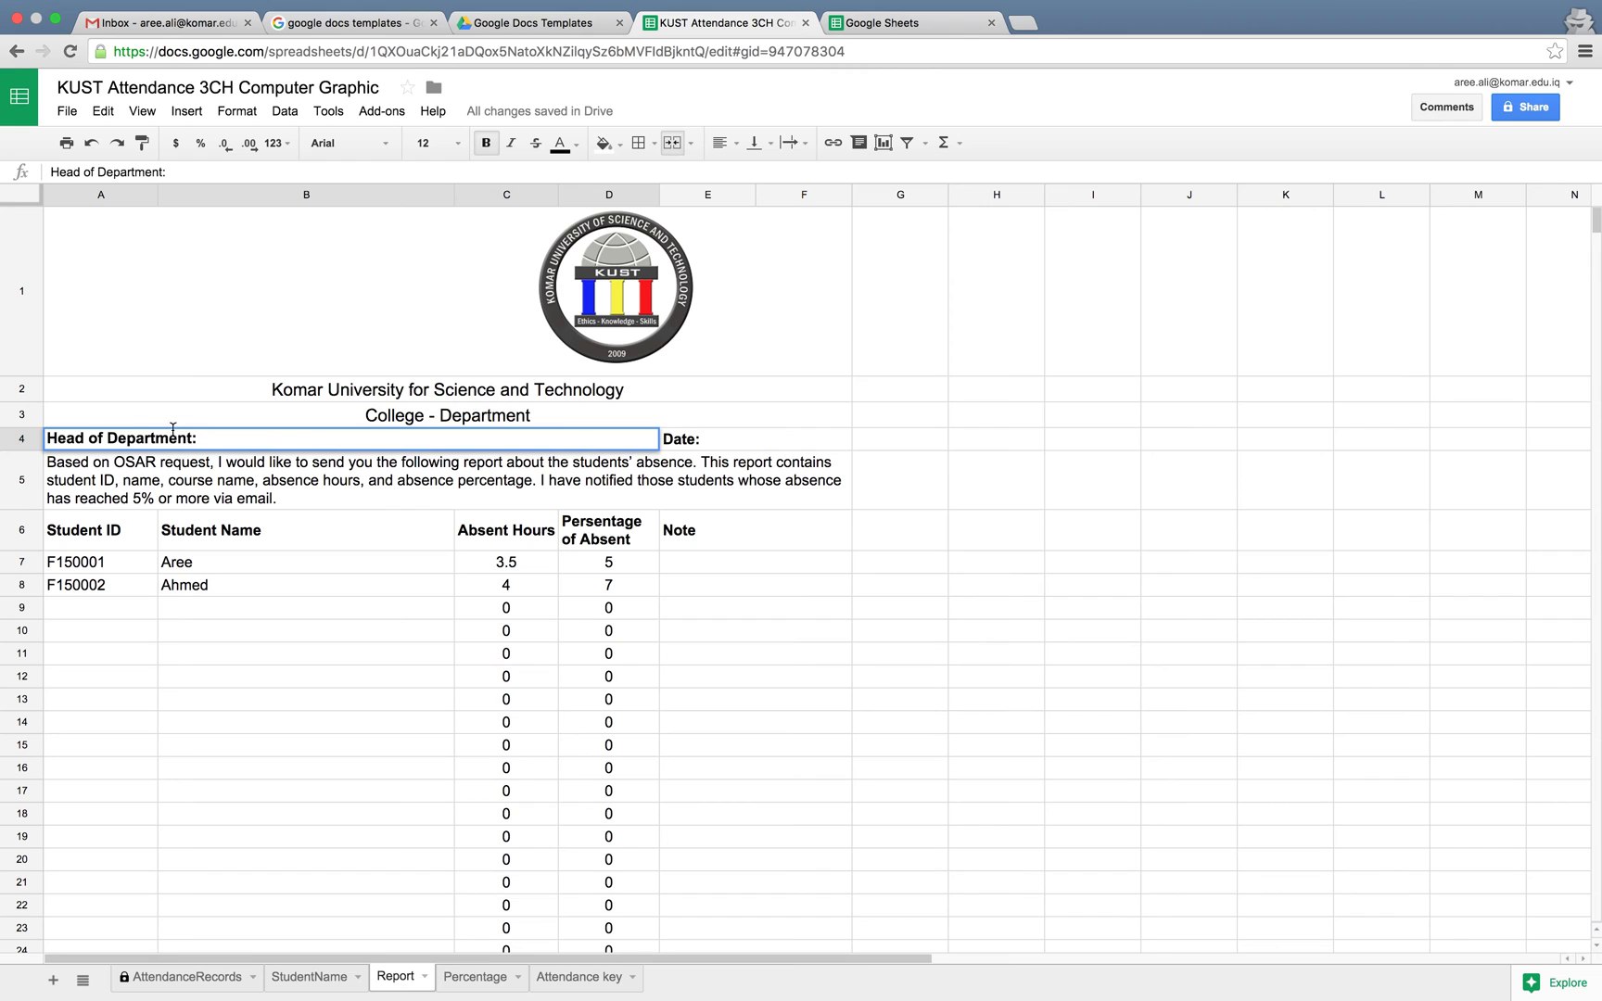
{"action": "left_click", "coordinate": [764, 446]}
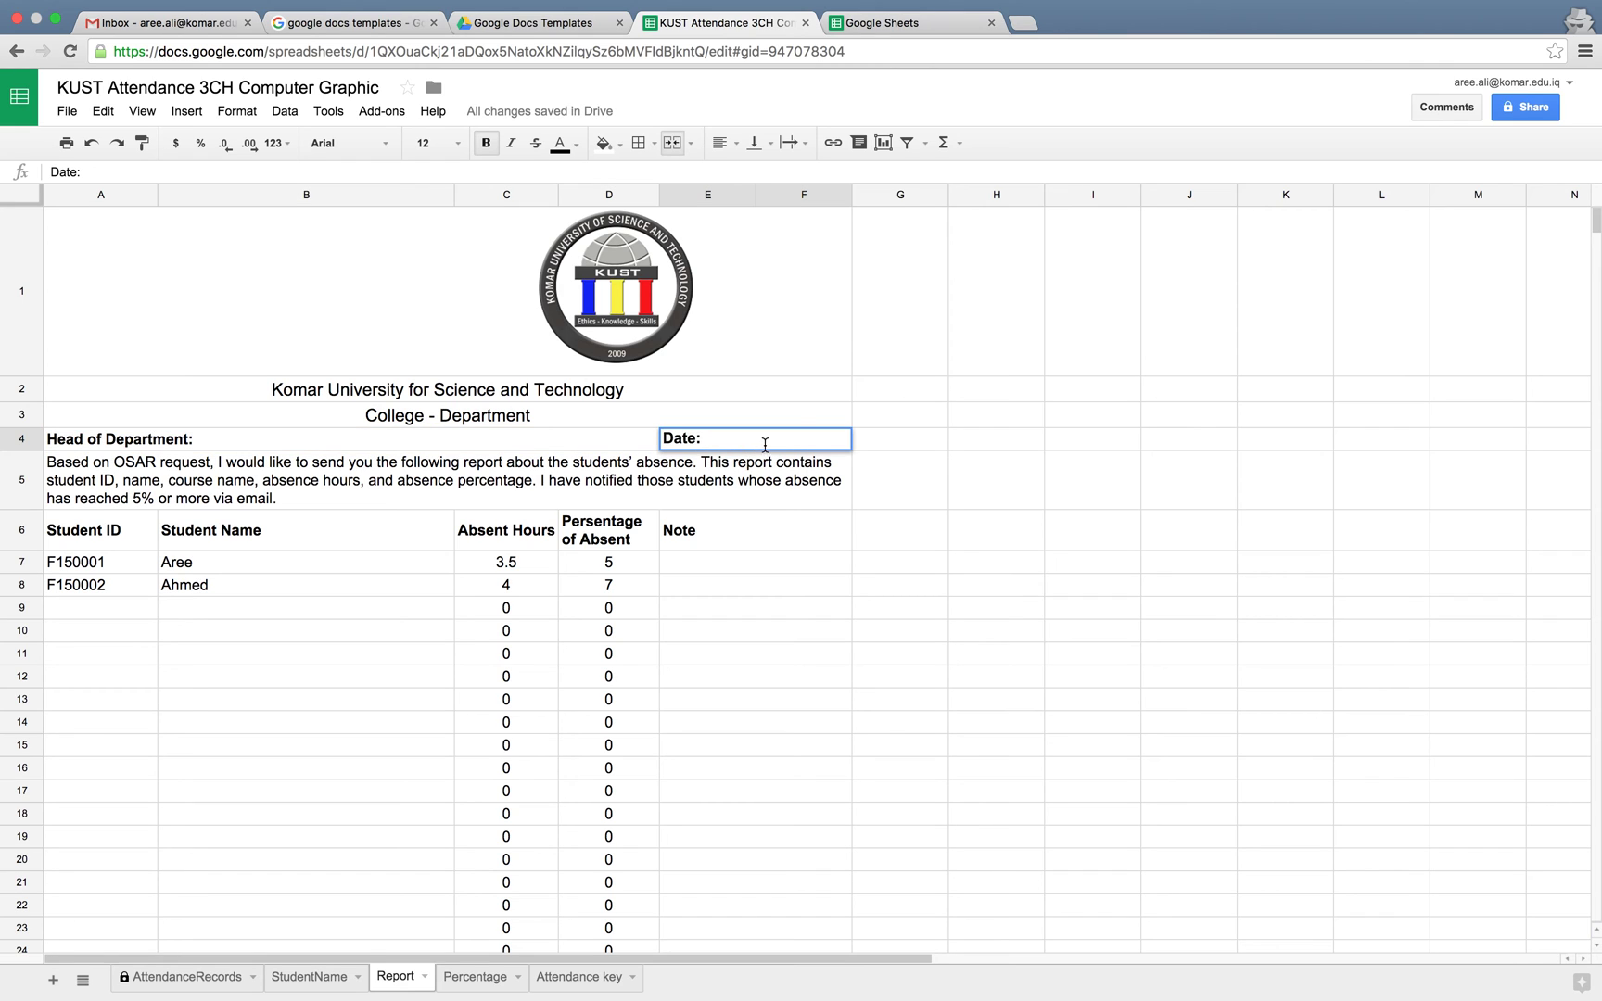
{"action": "key", "text": "Return"}
Select the College - Department heading, the Student ID/name headings and the zero-absence rows
{"action": "left_click", "coordinate": [535, 419]}
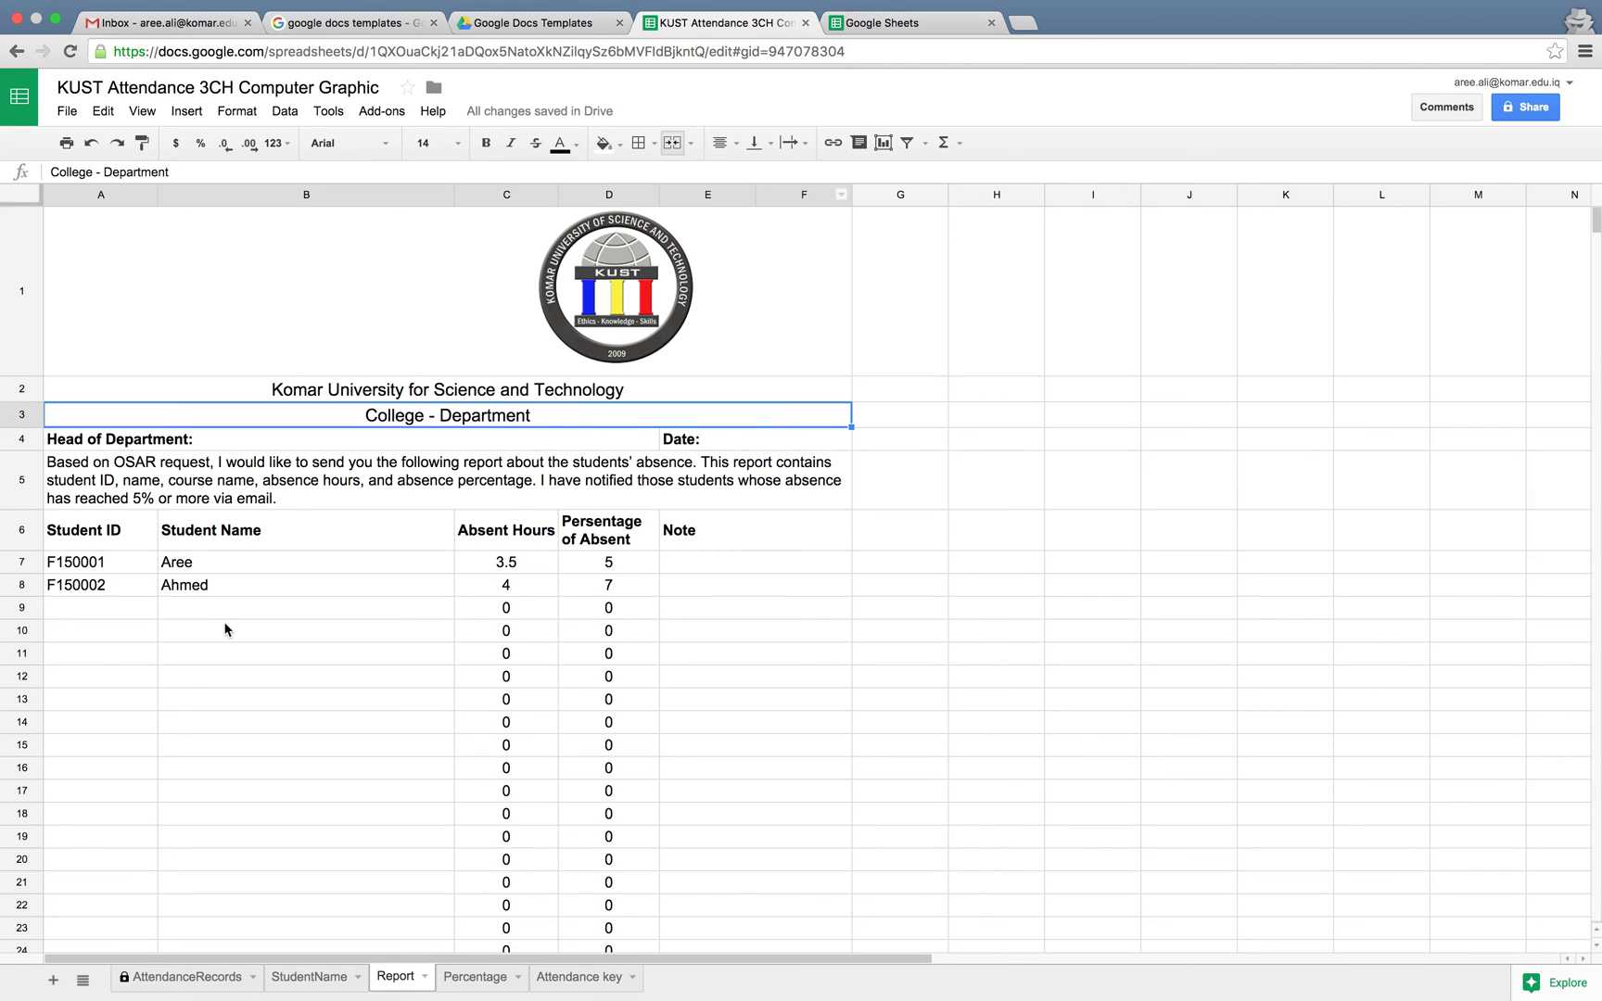
{"action": "left_click", "coordinate": [105, 533]}
{"action": "left_click_drag", "start_coordinate": [105, 533], "coordinate": [311, 562]}
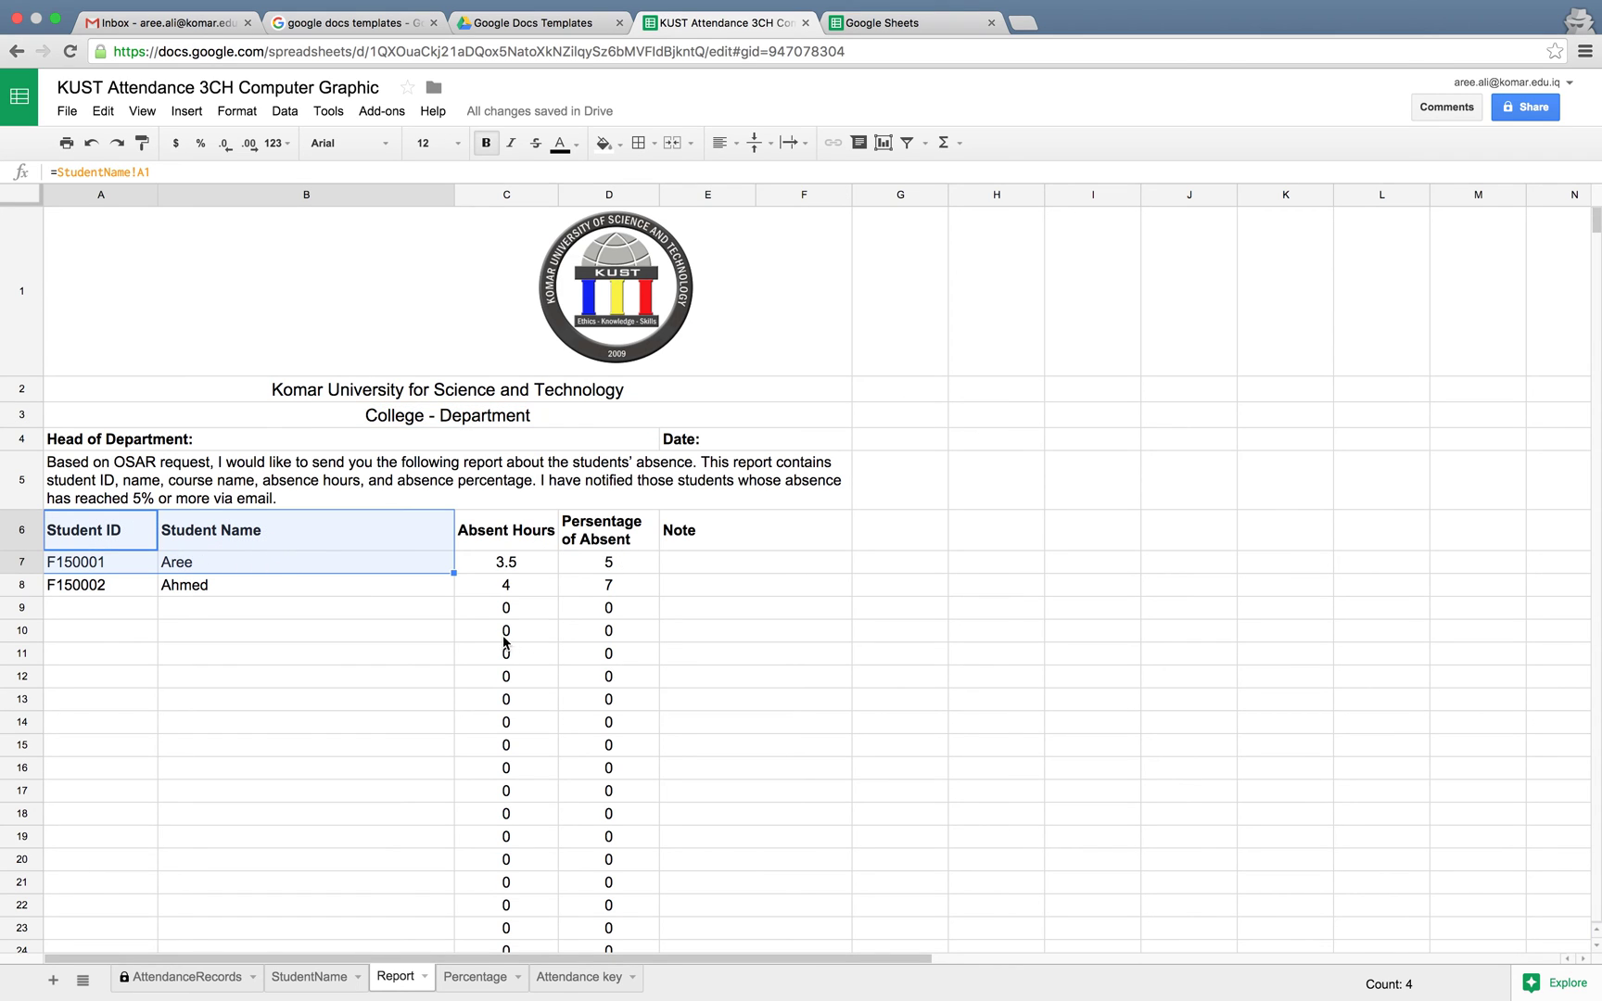
{"action": "left_click_drag", "start_coordinate": [504, 611], "coordinate": [591, 739]}
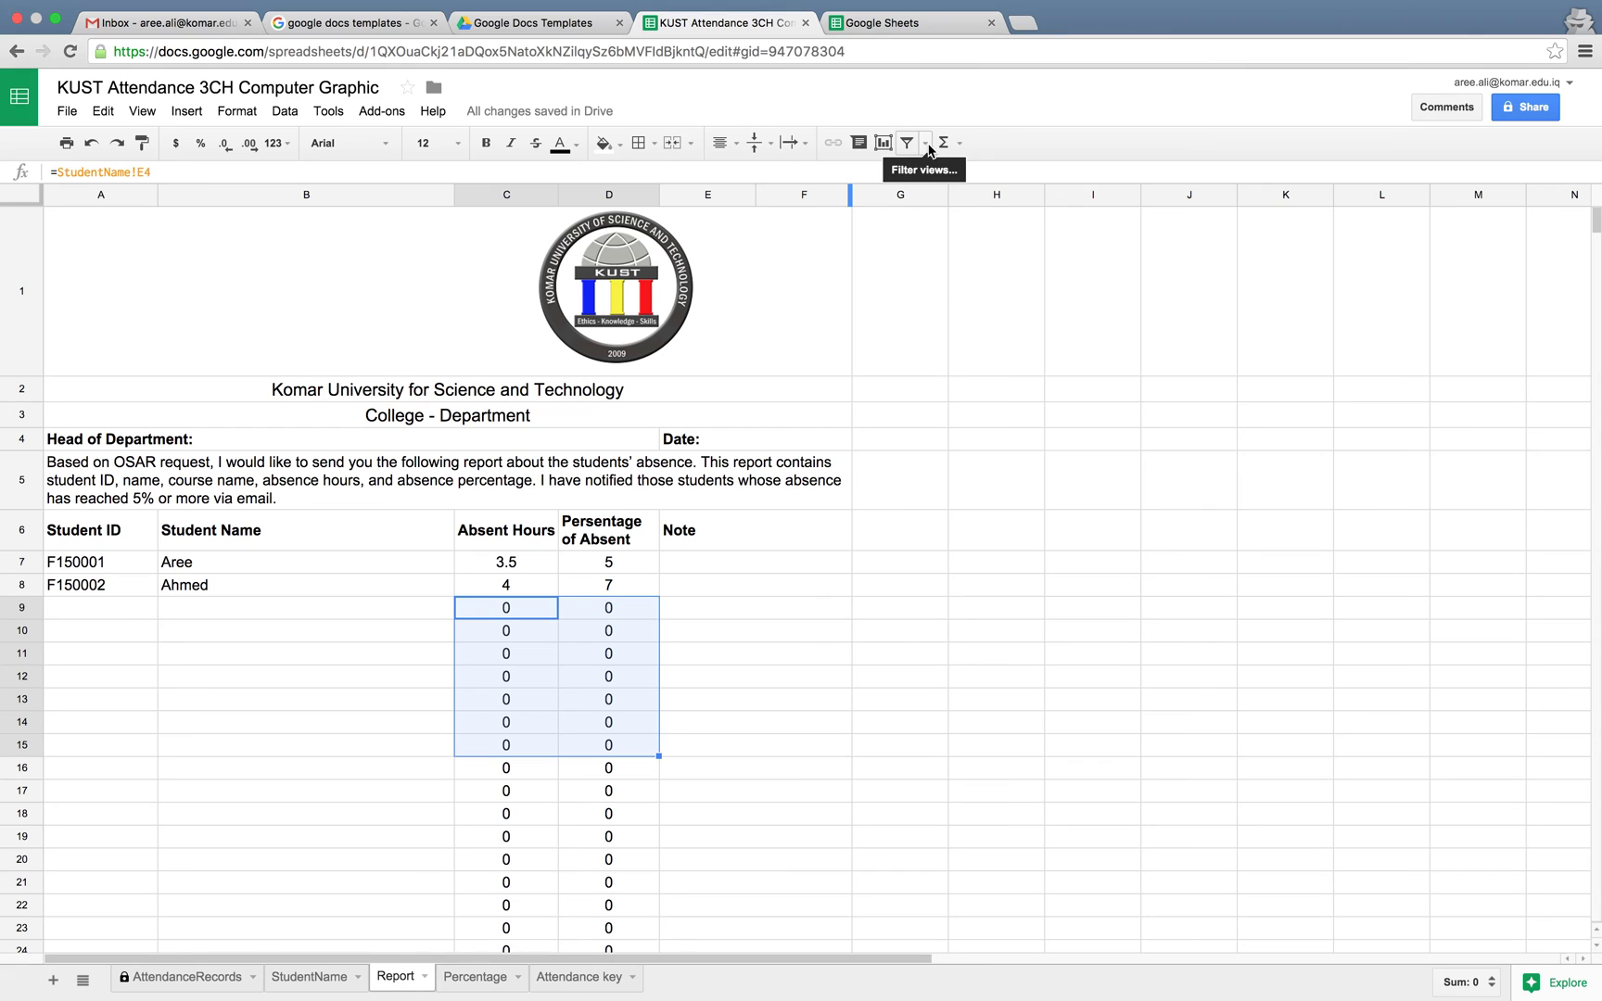
Apply the KUST Absent Filter view to the Report and view the File > Download as formats
{"action": "left_click", "coordinate": [927, 144]}
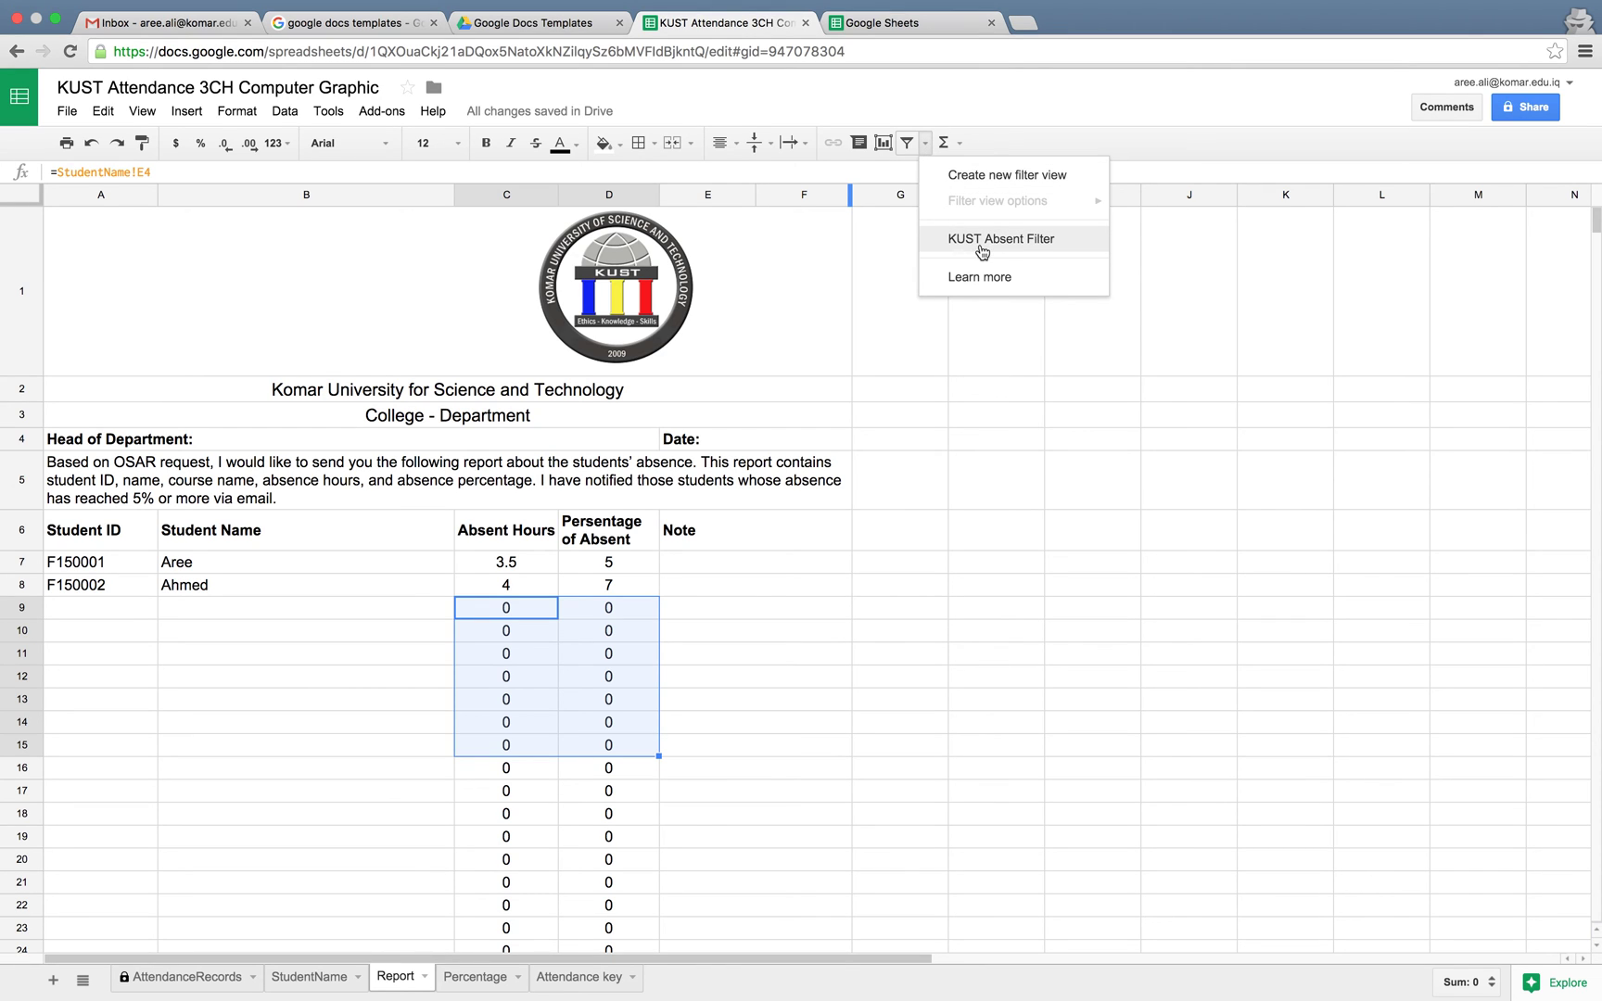
{"action": "left_click", "coordinate": [1047, 249]}
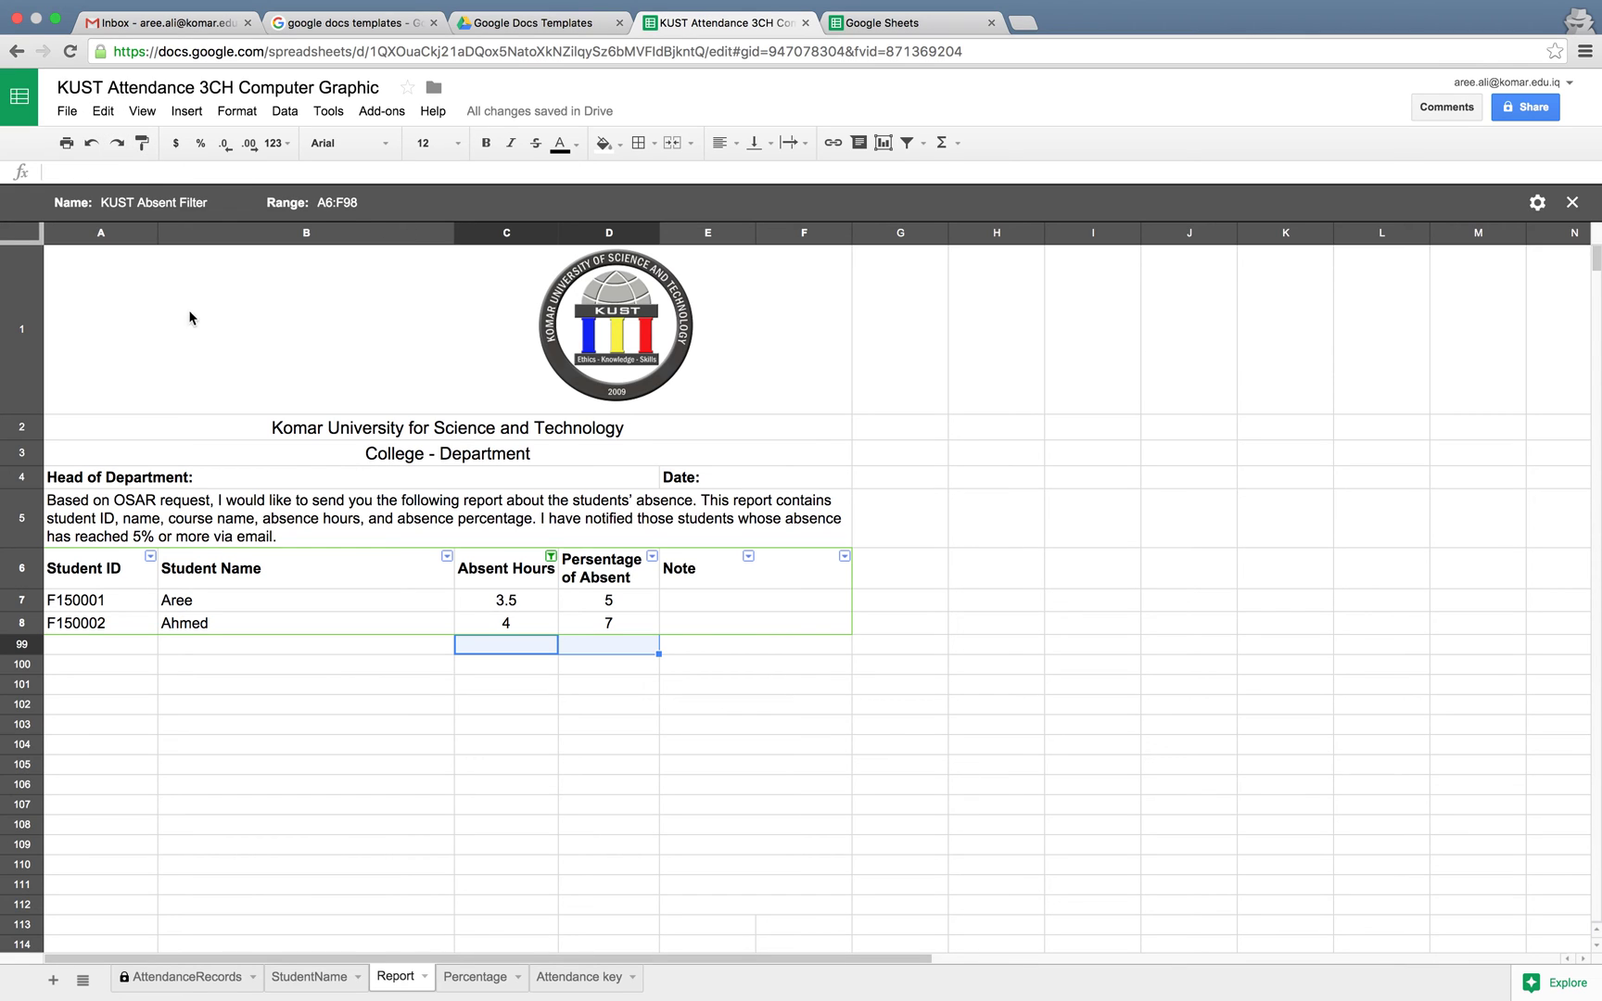
{"action": "left_click", "coordinate": [67, 111]}
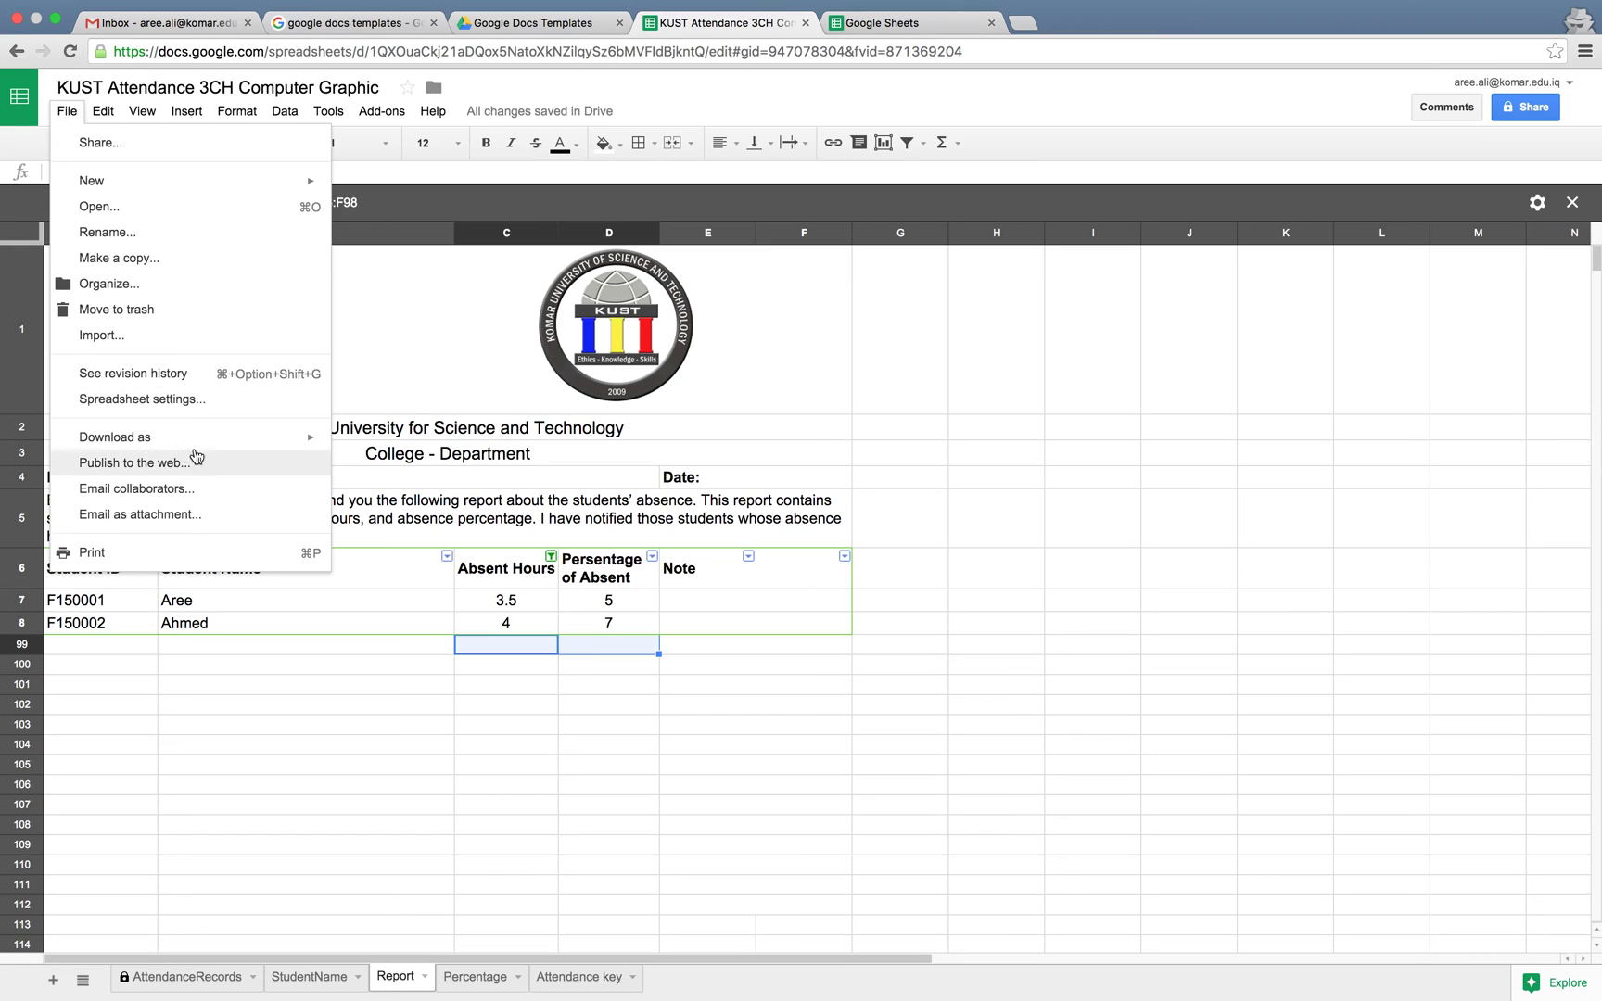
{"action": "mouse_move", "coordinate": [203, 442]}
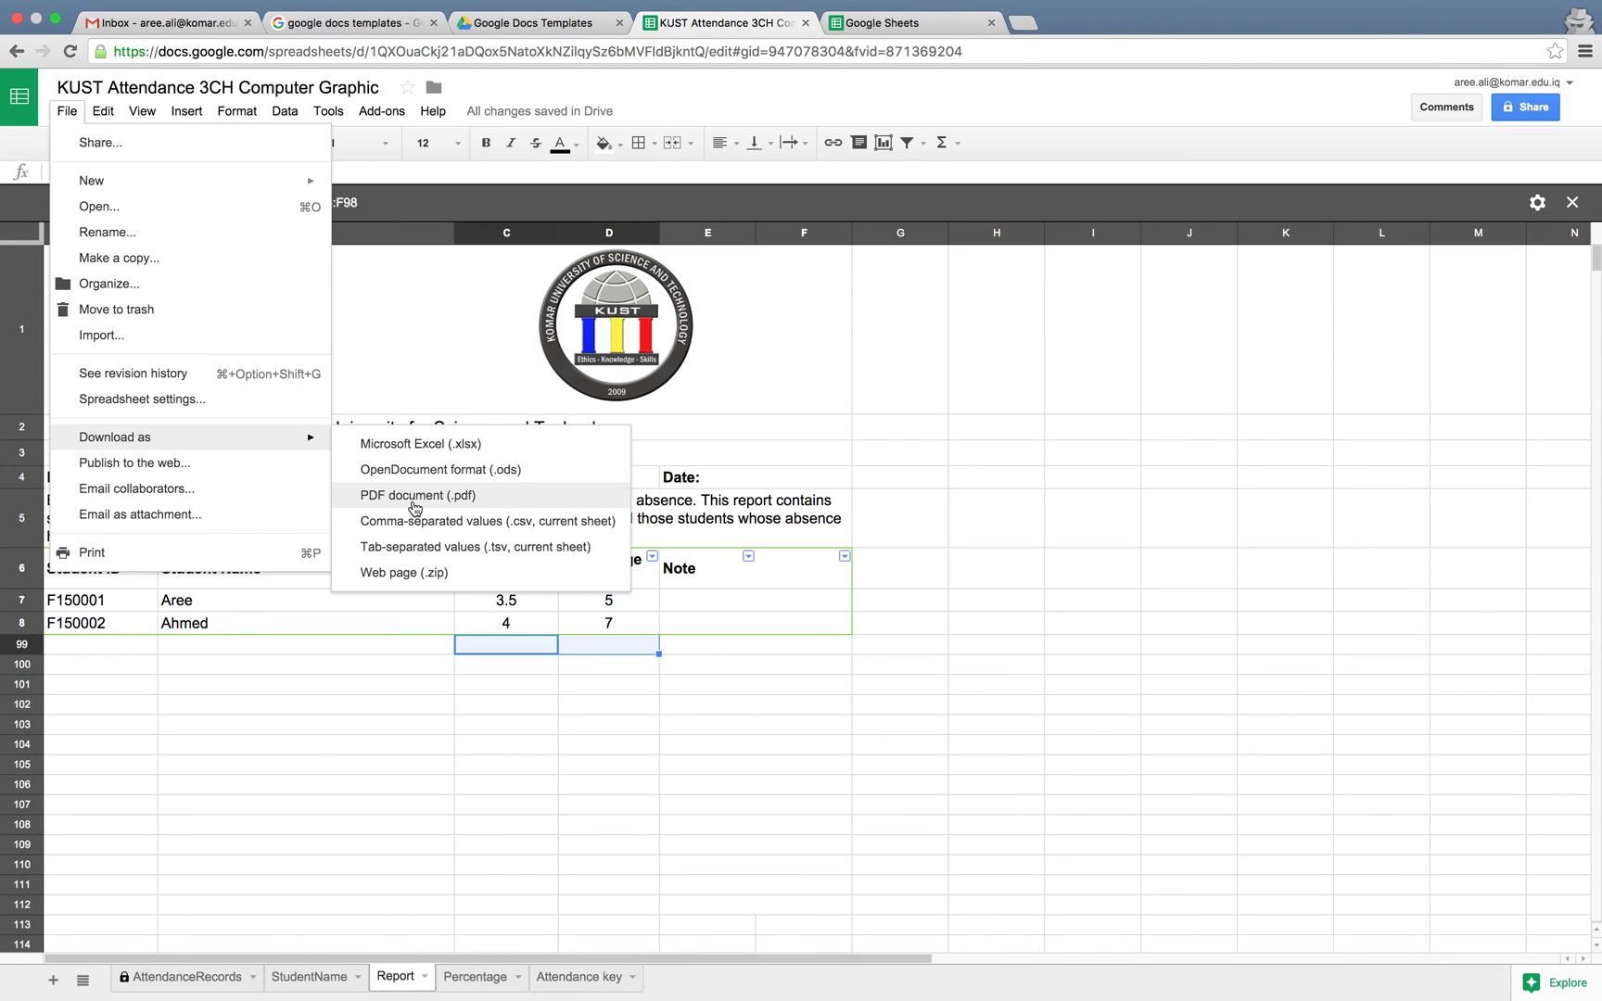
{"action": "left_click", "coordinate": [321, 688]}
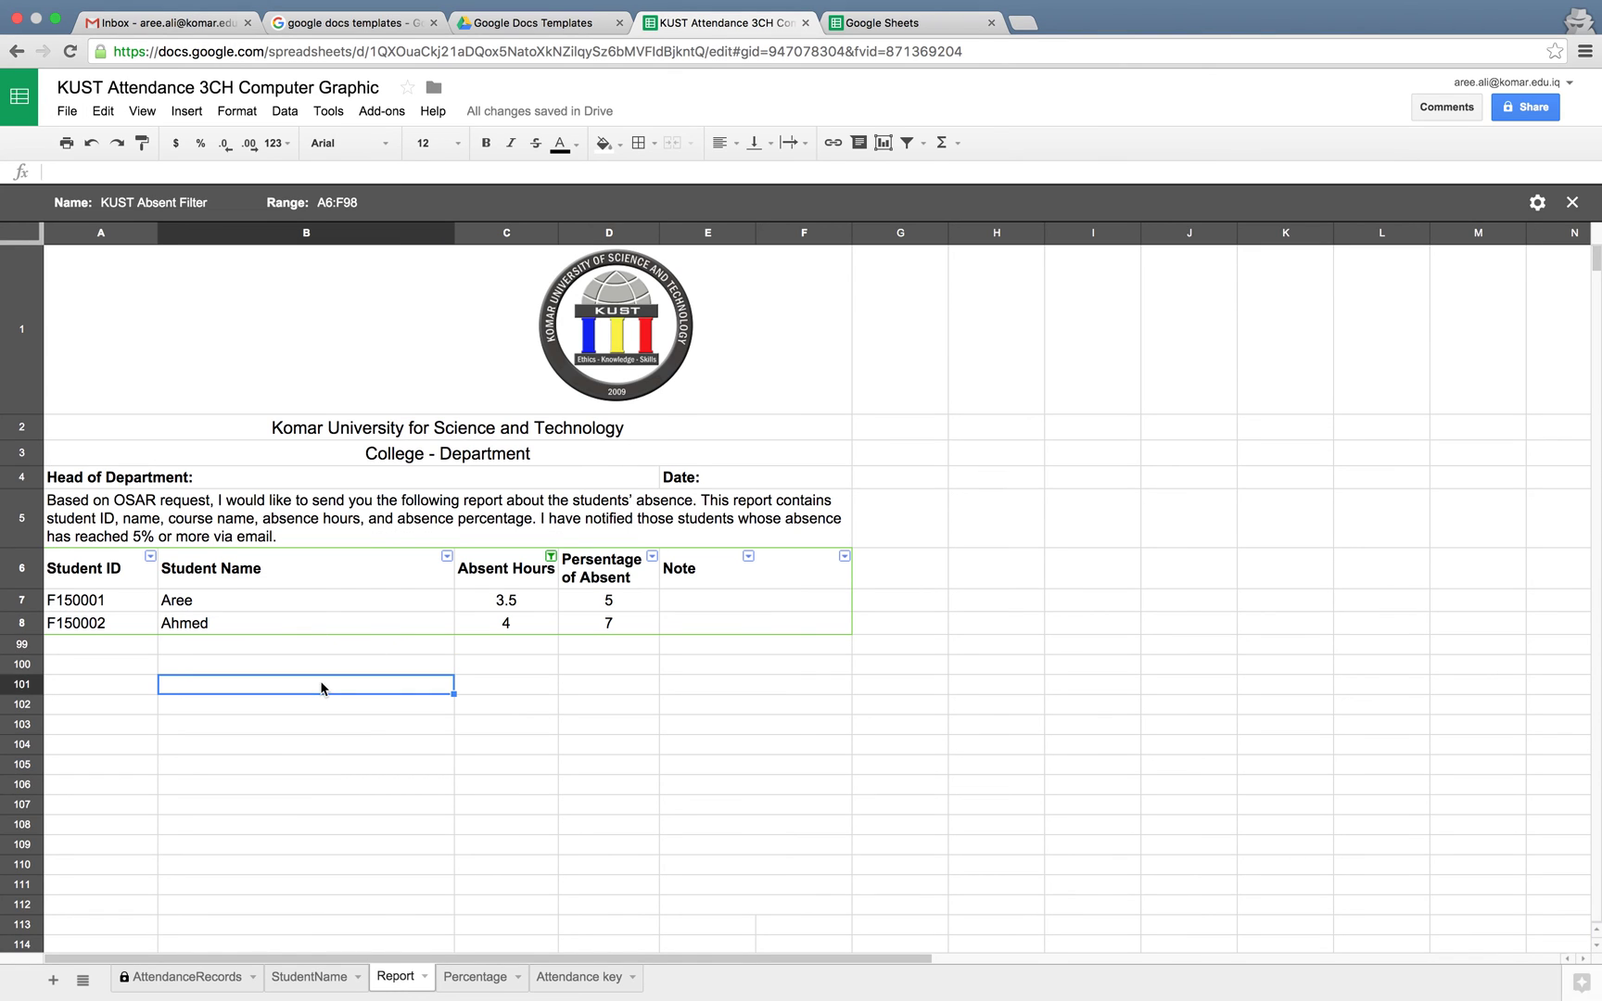
{"action": "left_click", "coordinate": [69, 112]}
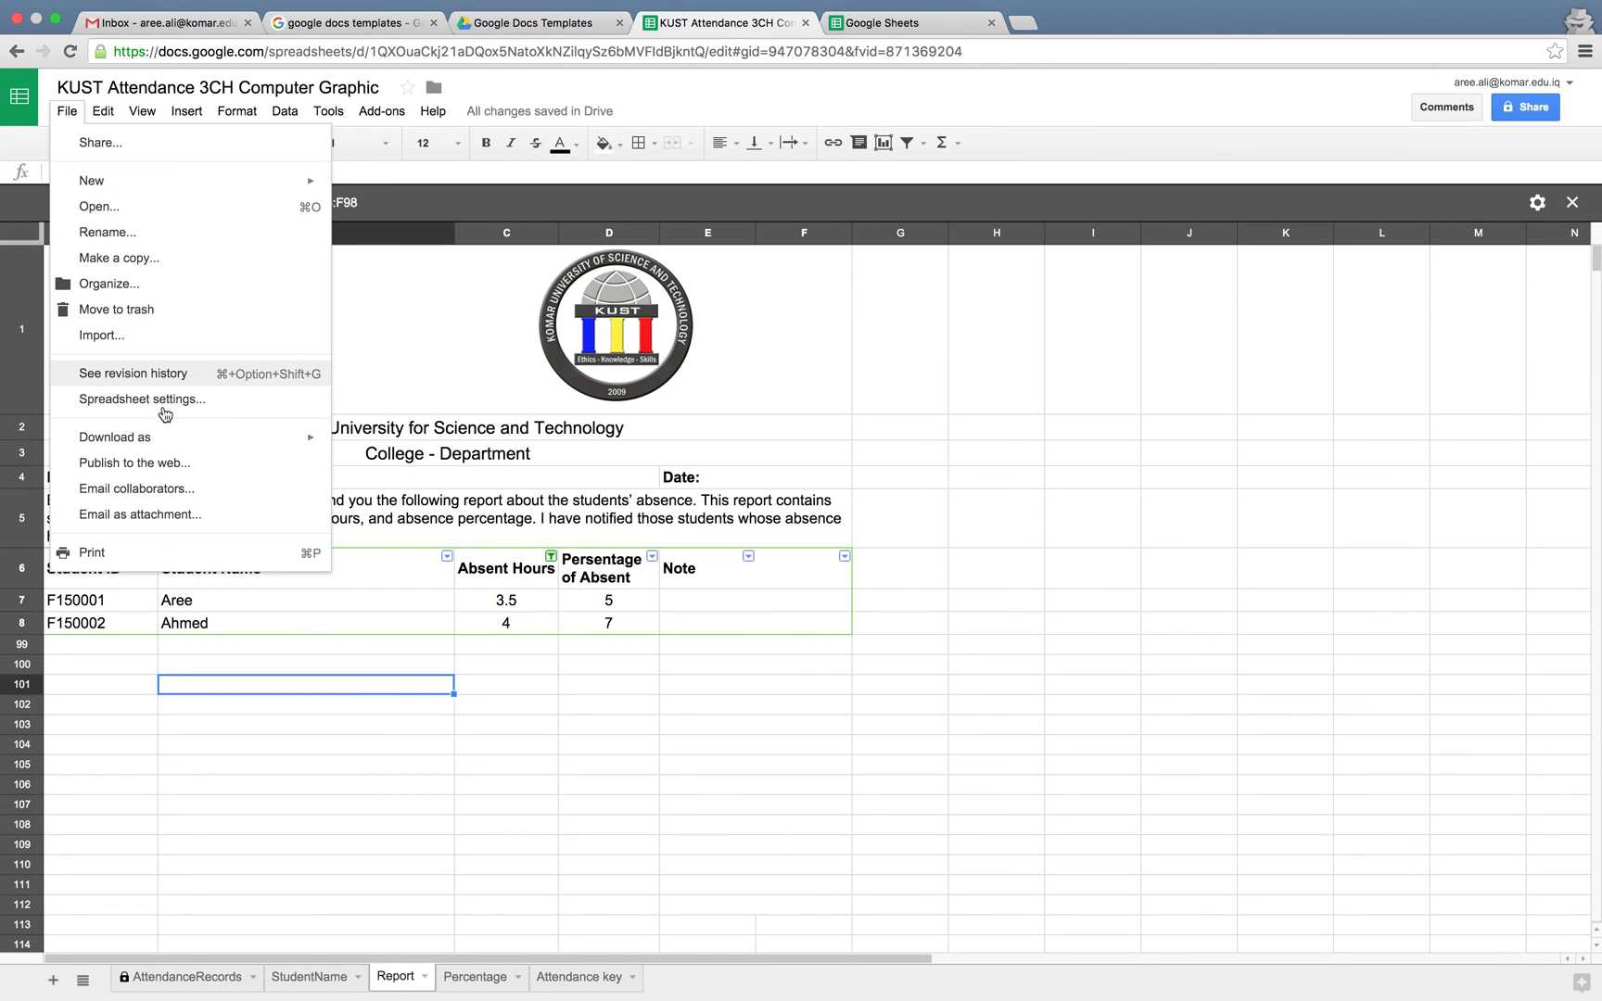
{"action": "mouse_move", "coordinate": [197, 441]}
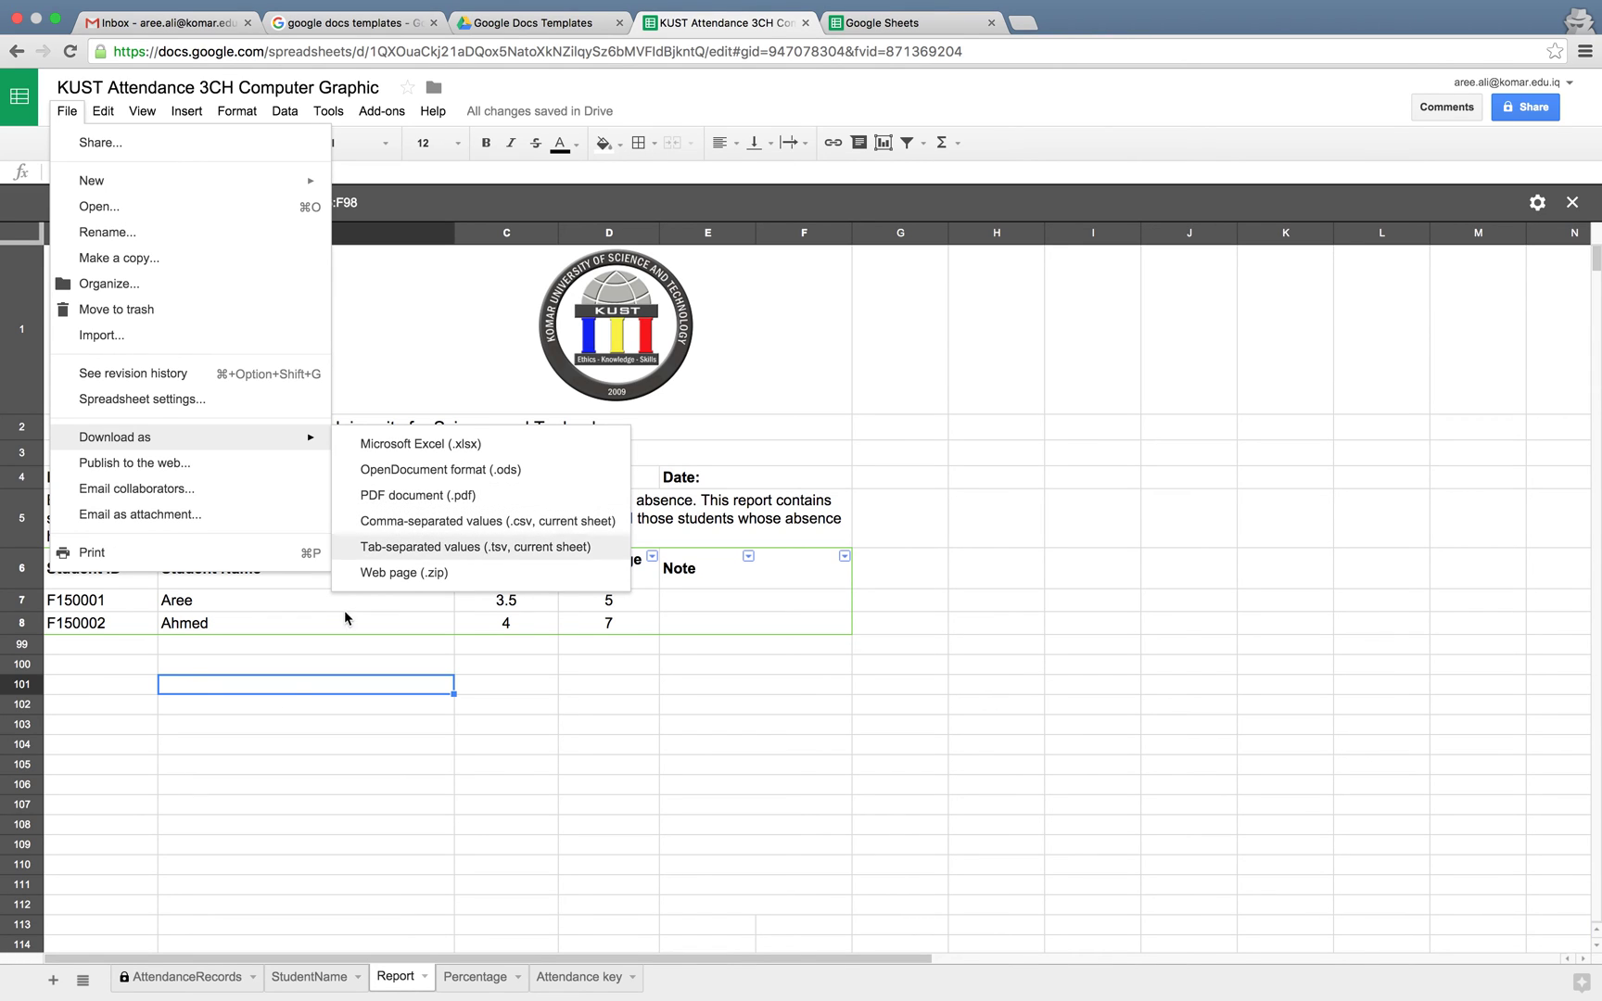
Dismiss the download menu, open and cancel Print settings, then go to the StudentName sheet
{"action": "left_click", "coordinate": [275, 681]}
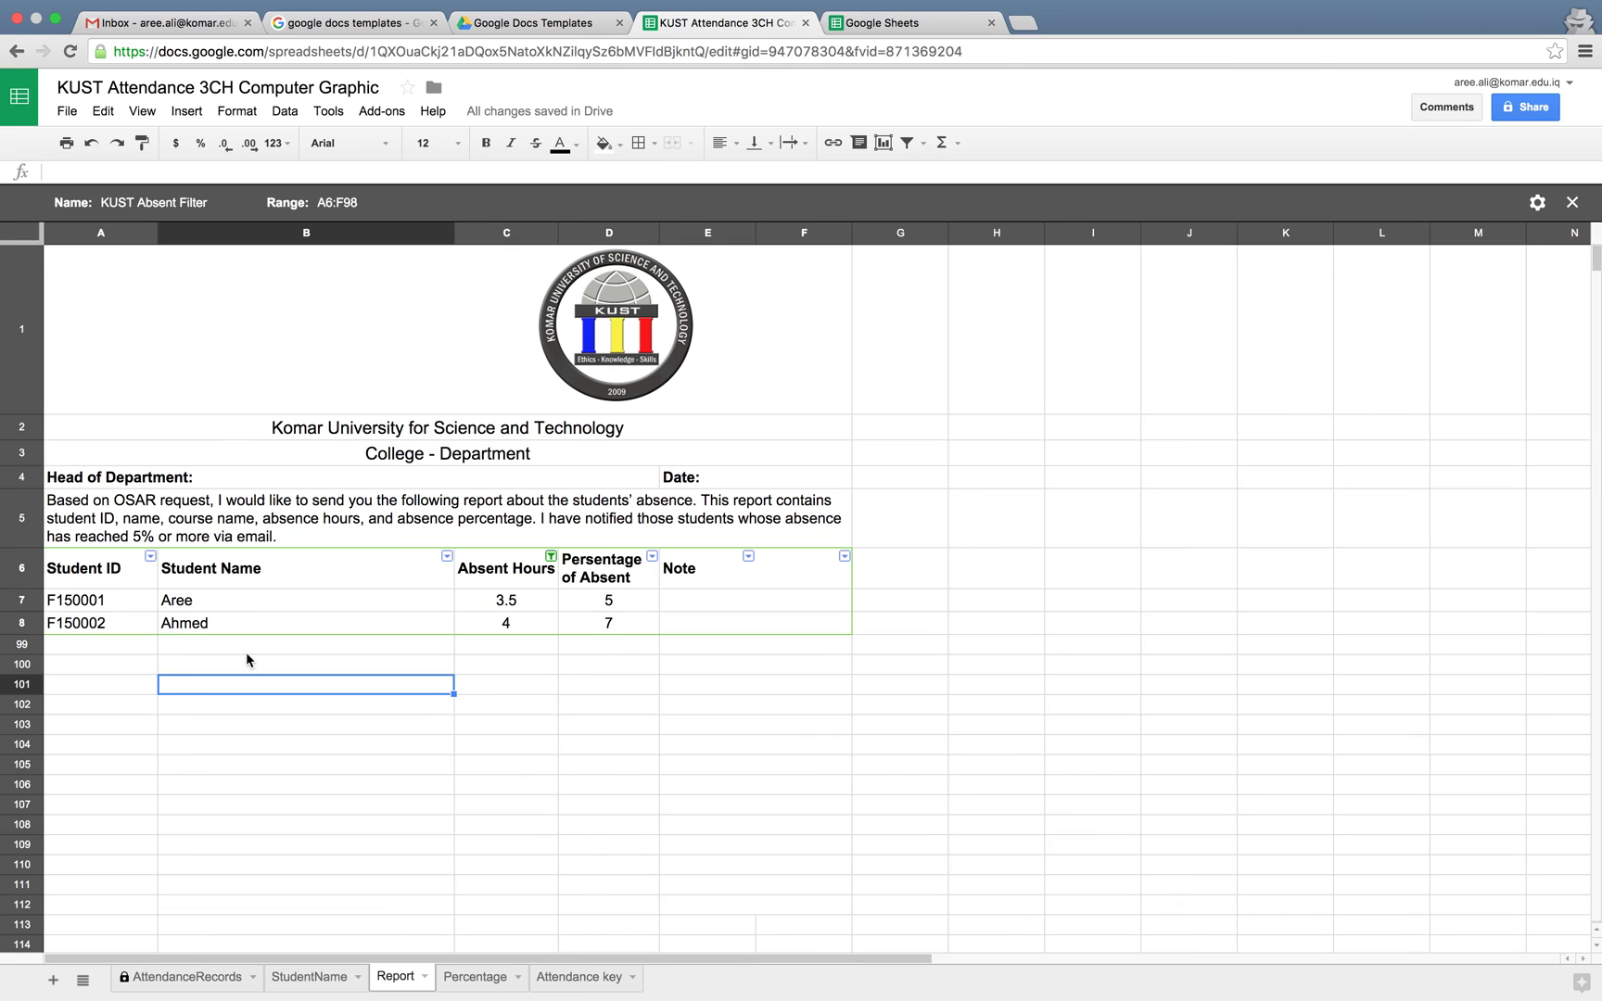
{"action": "left_click", "coordinate": [67, 142]}
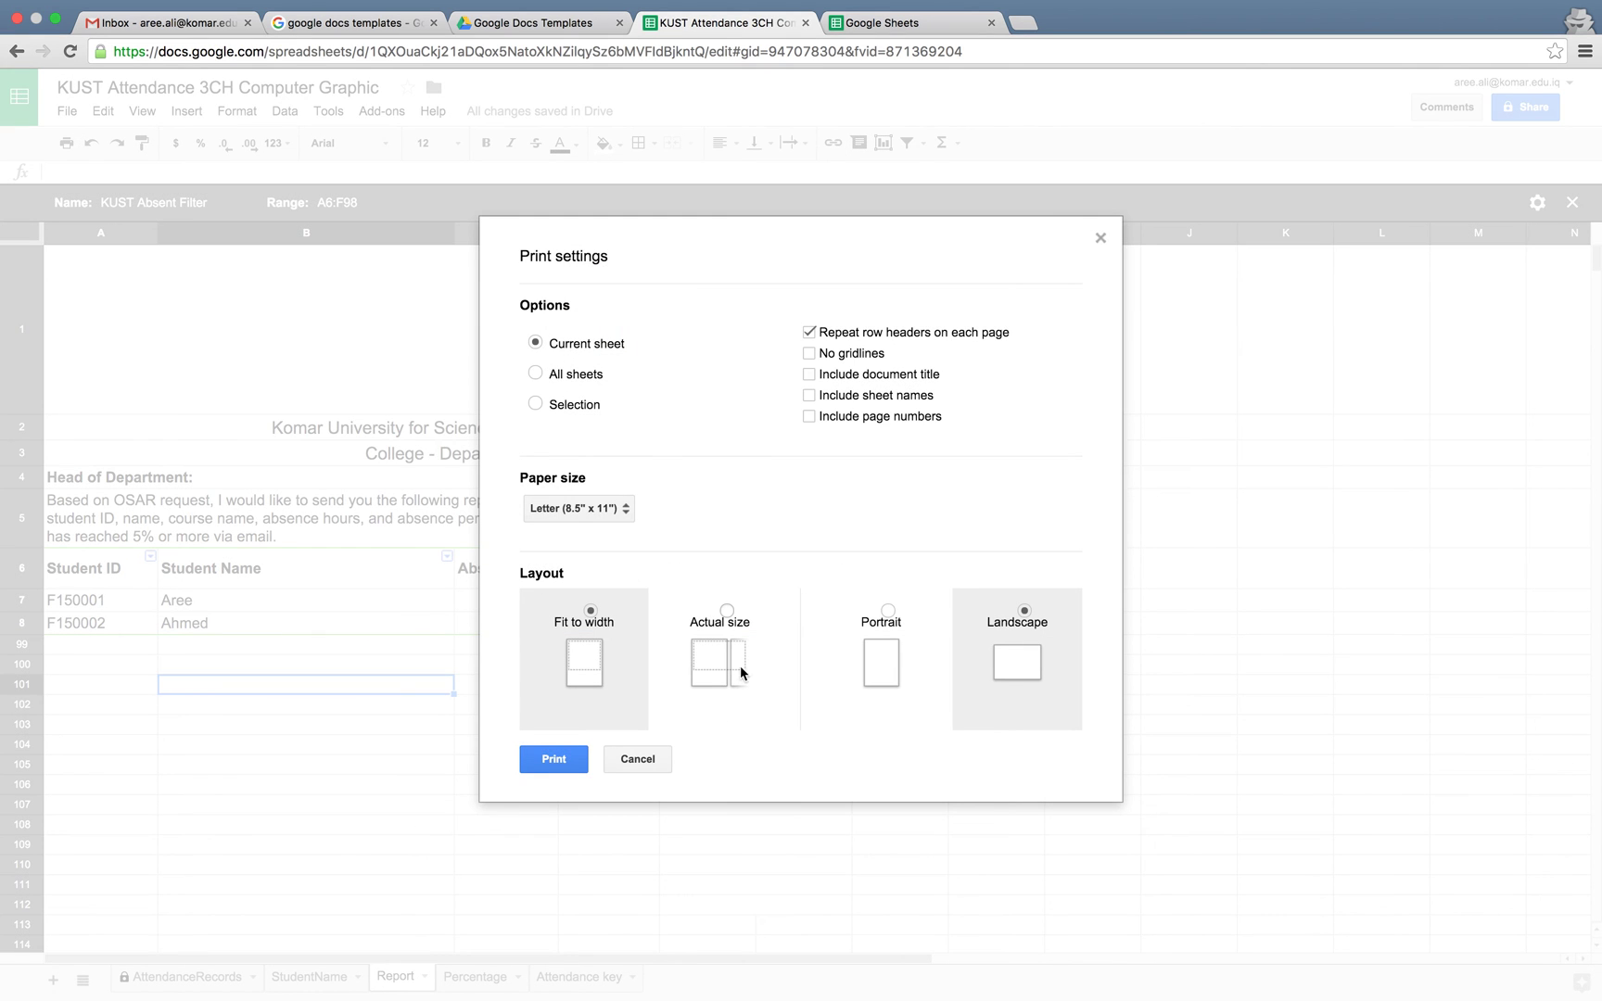
{"action": "left_click", "coordinate": [638, 759]}
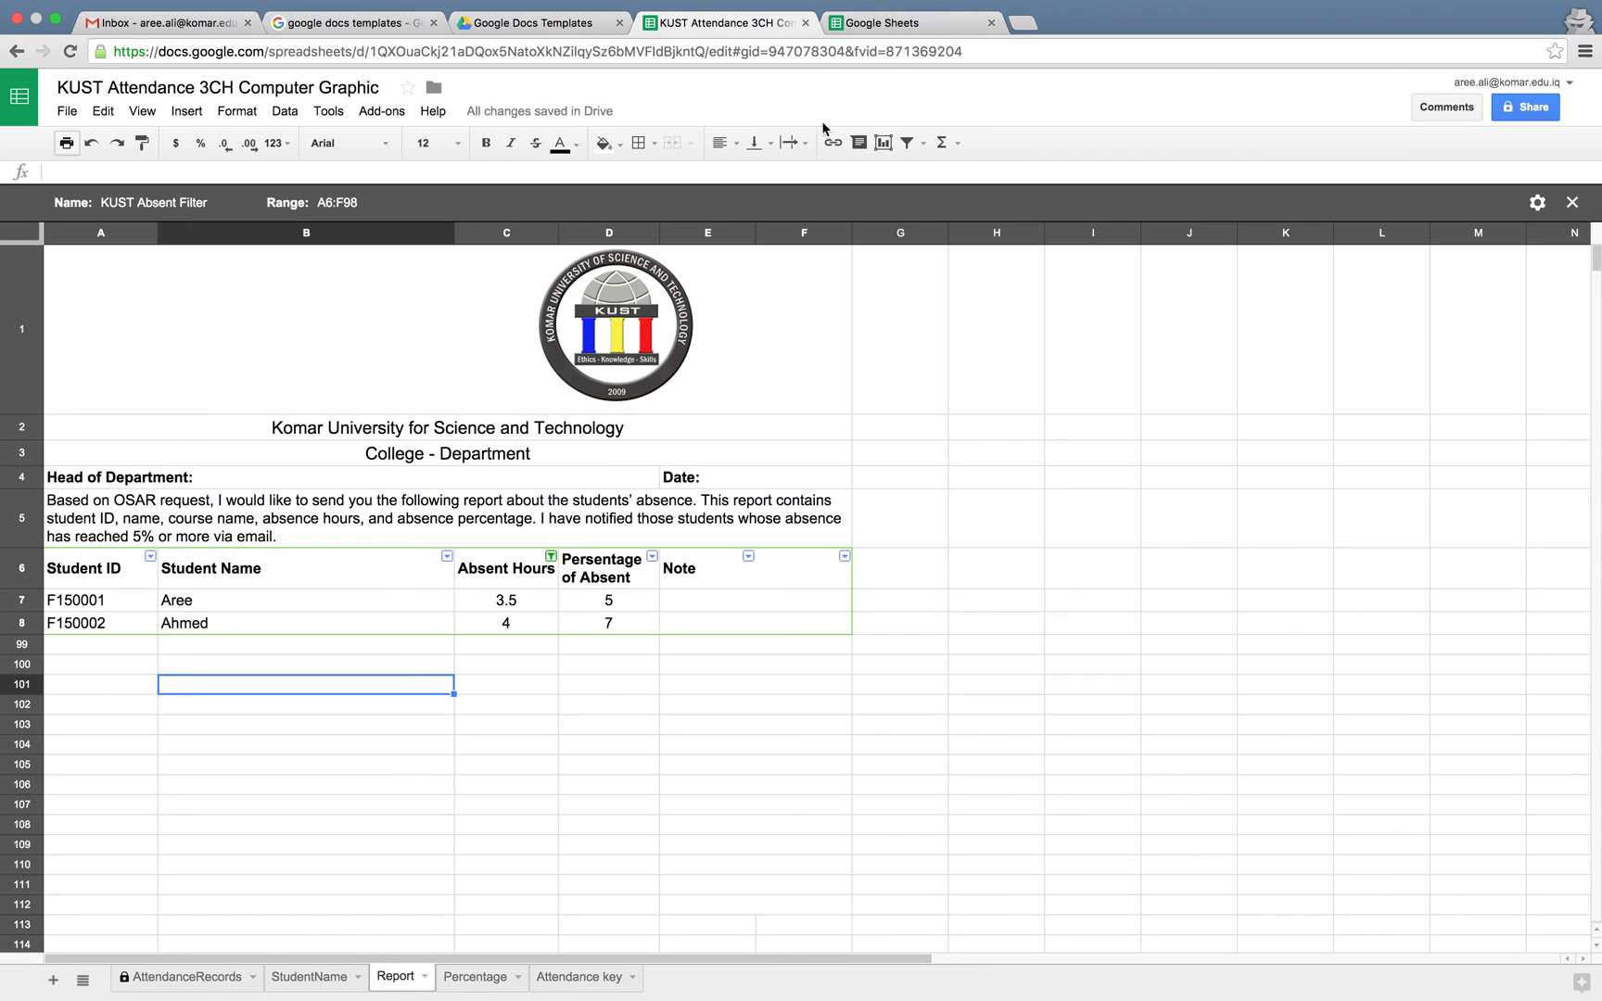
{"action": "left_click", "coordinate": [321, 976]}
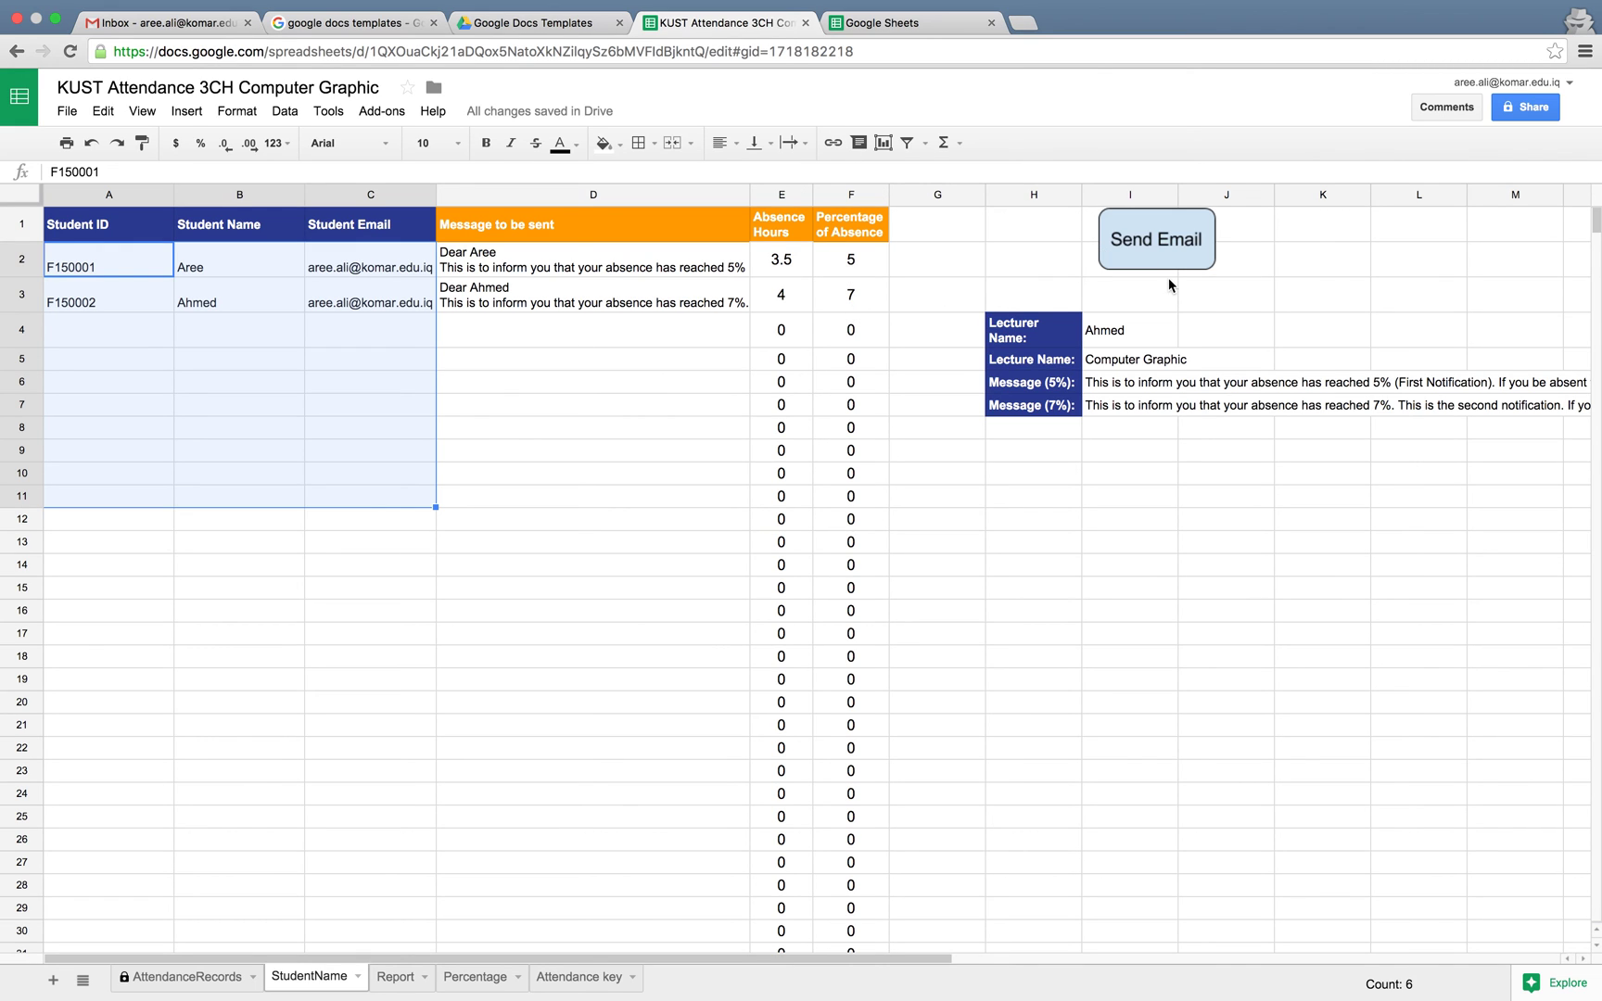
Check D9's message formula, visit AttendanceRecords, then run Send Email from StudentName
{"action": "left_click", "coordinate": [731, 455]}
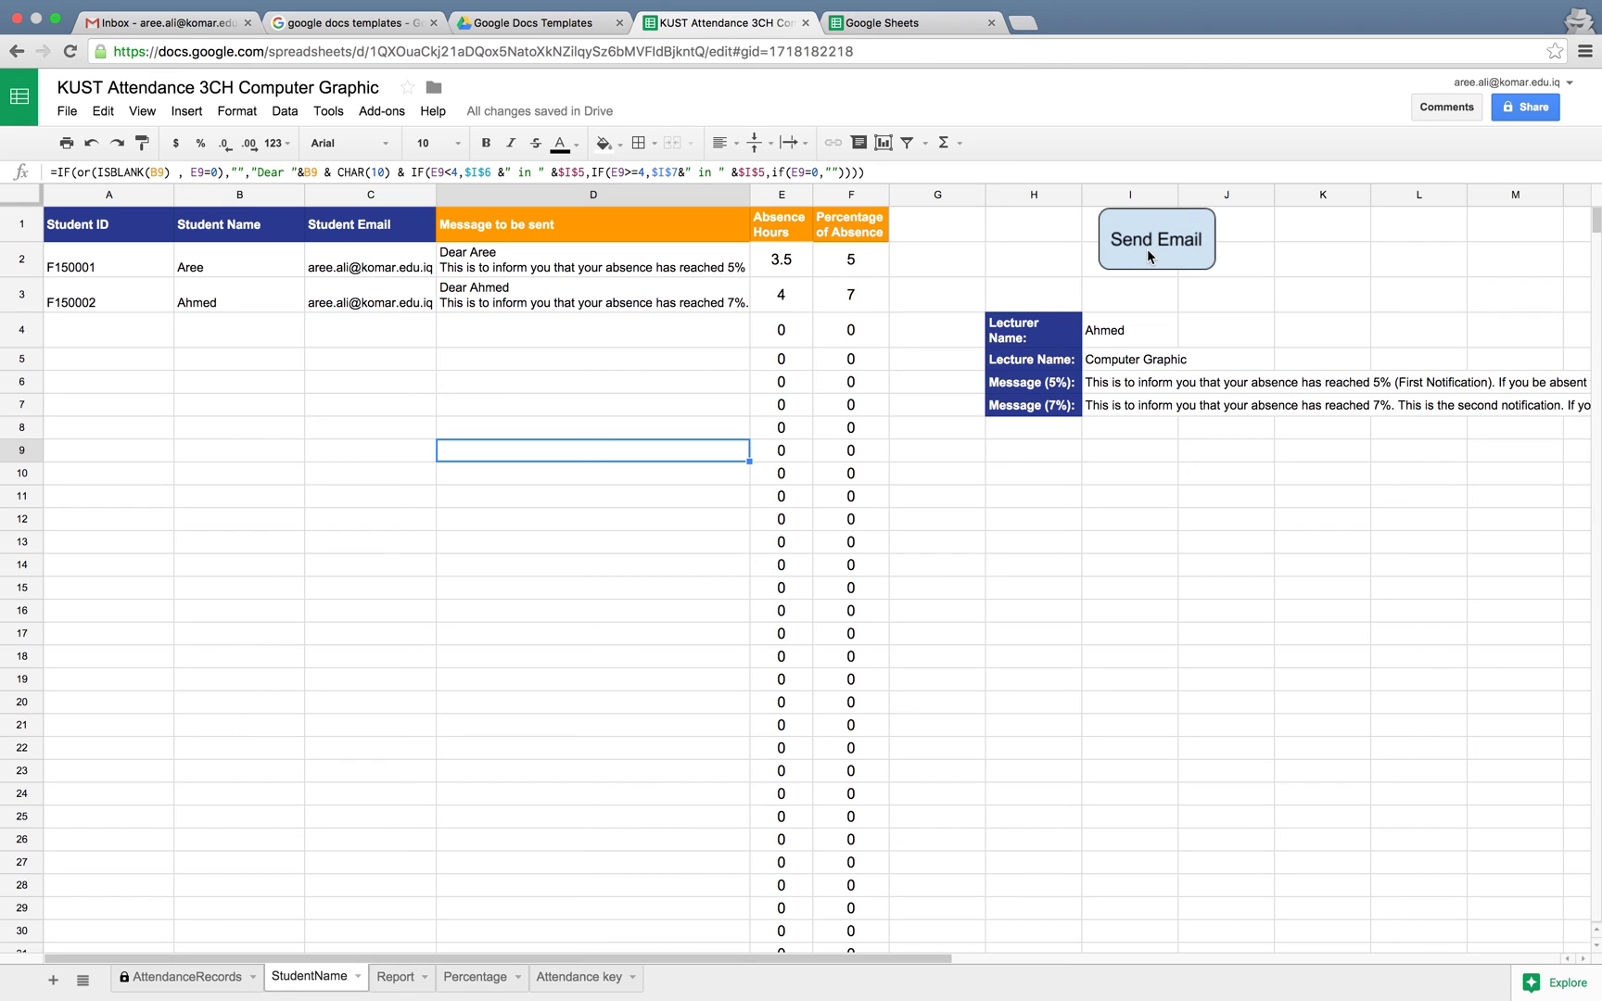
{"action": "left_click", "coordinate": [204, 979]}
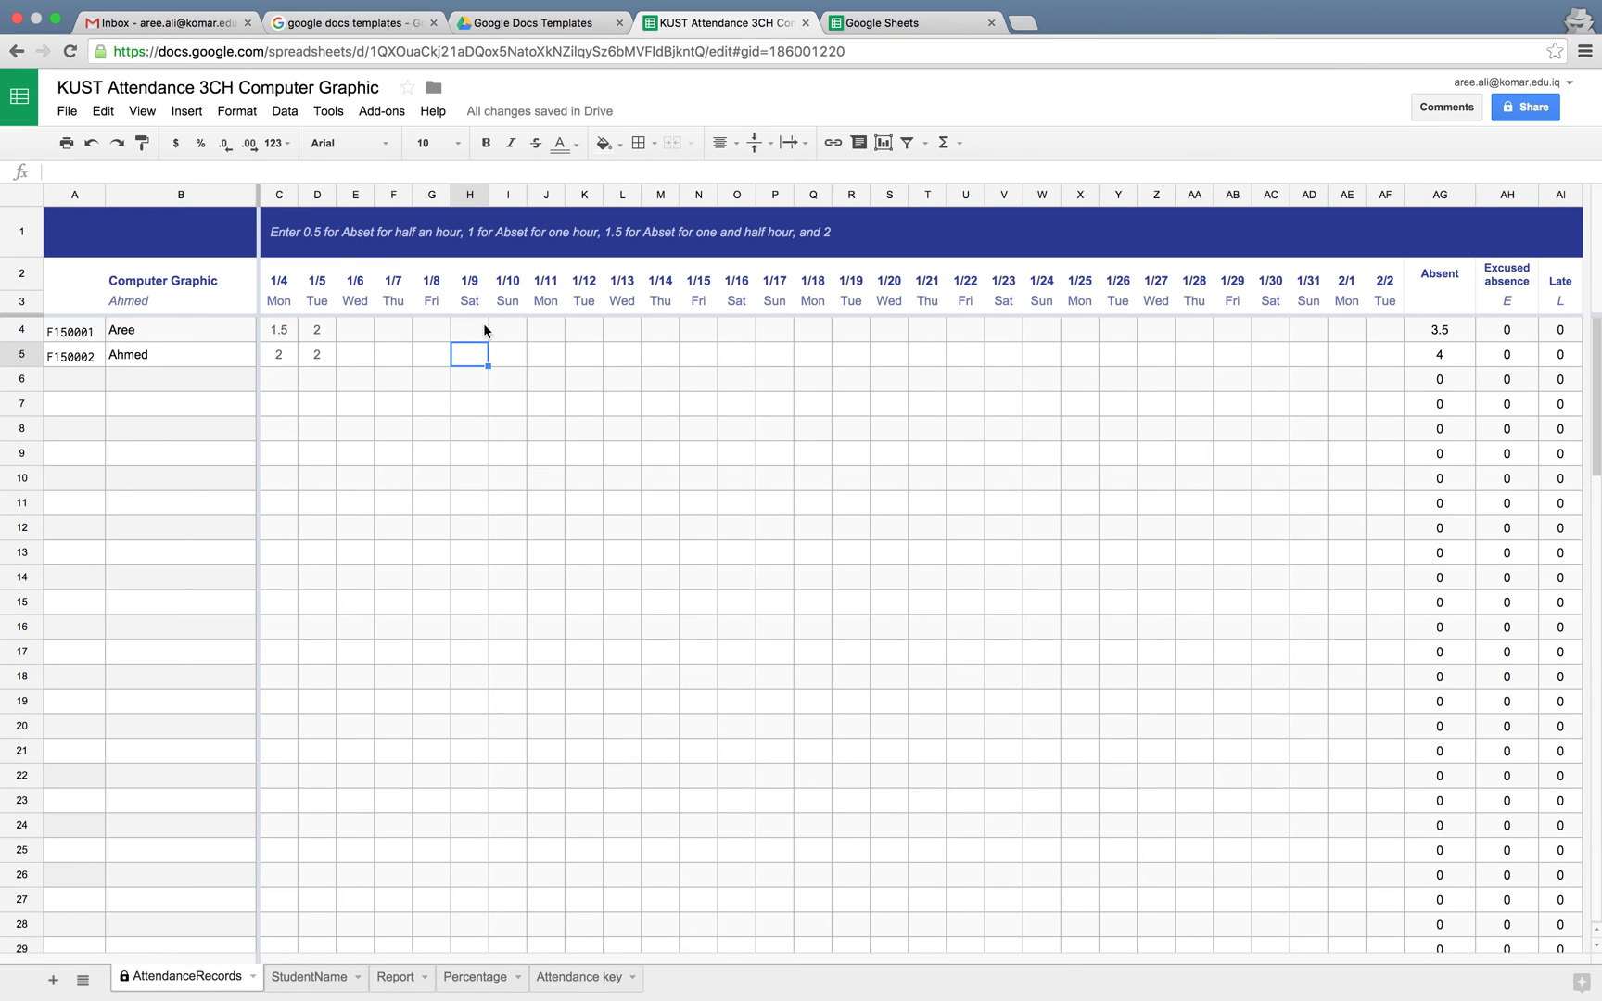
{"action": "left_click", "coordinate": [290, 981]}
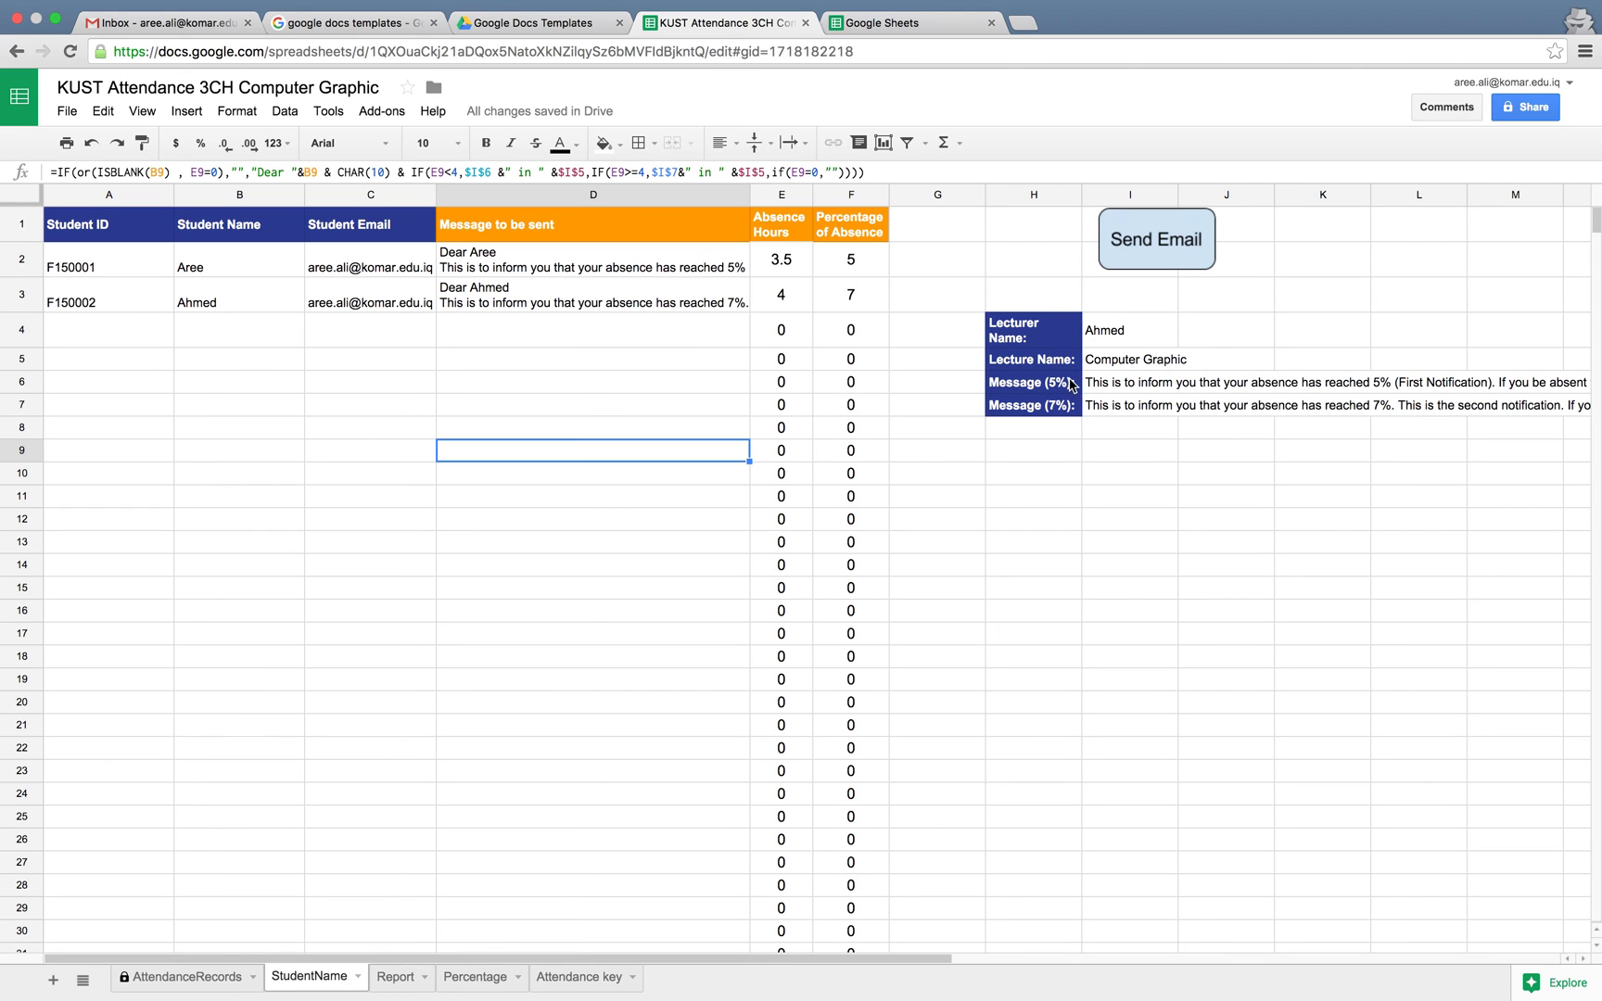
{"action": "left_click", "coordinate": [1146, 236]}
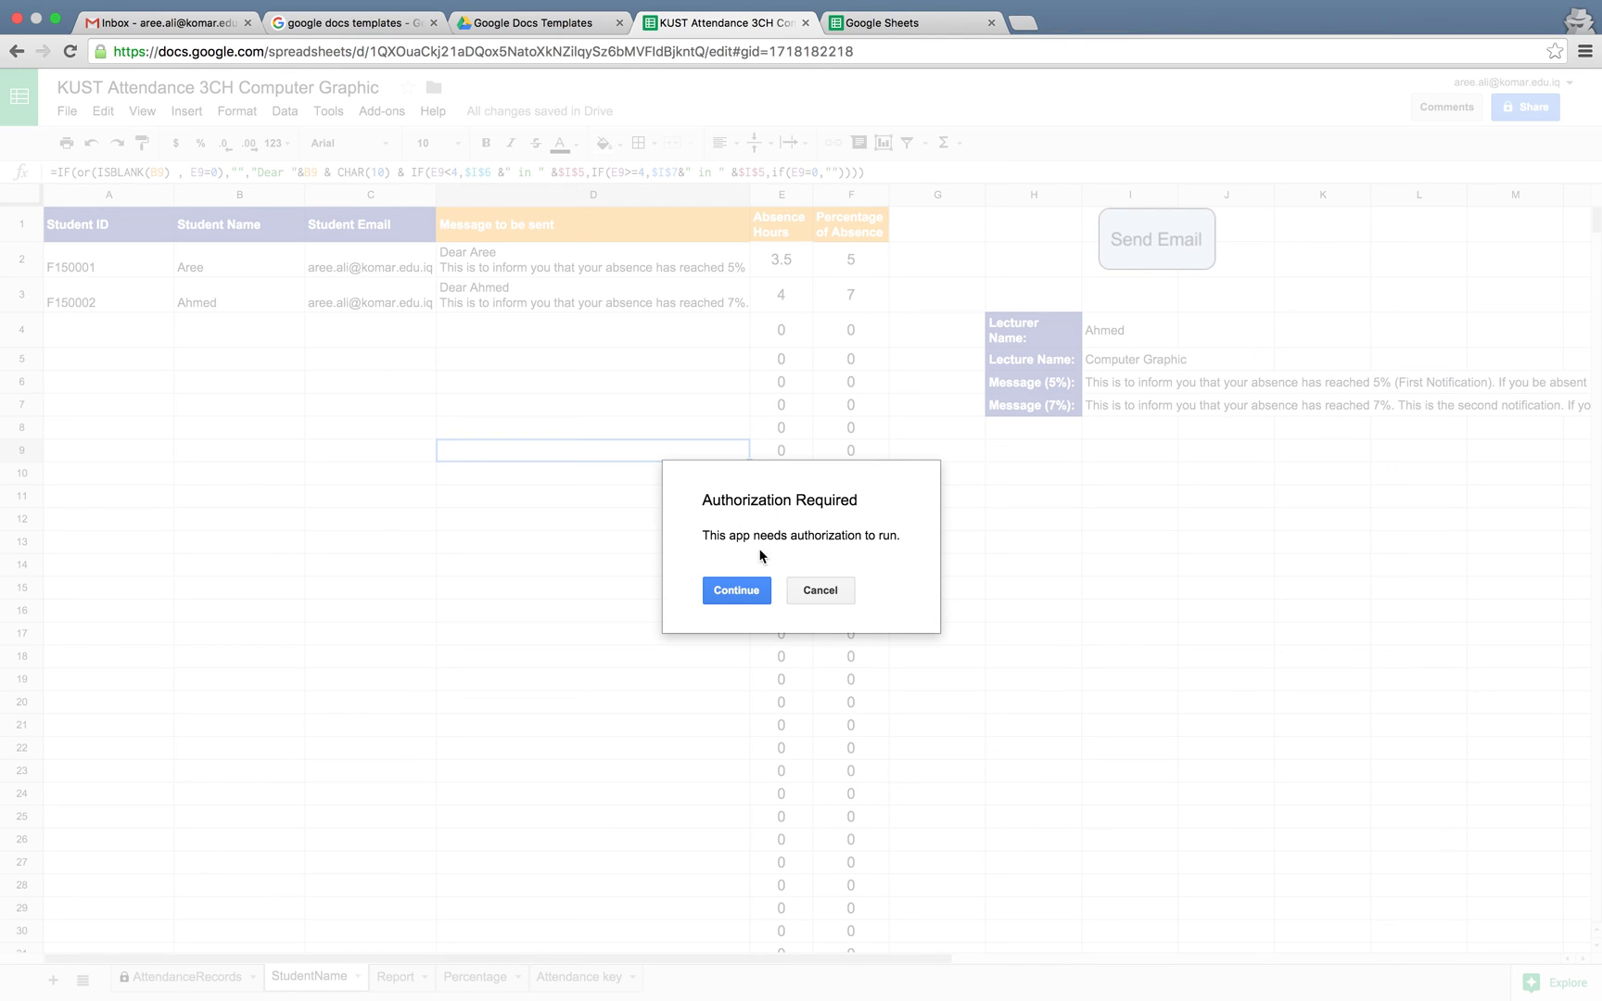
Continue through Authorization Required and allow the script to manage spreadsheets and send email
{"action": "left_click", "coordinate": [739, 593]}
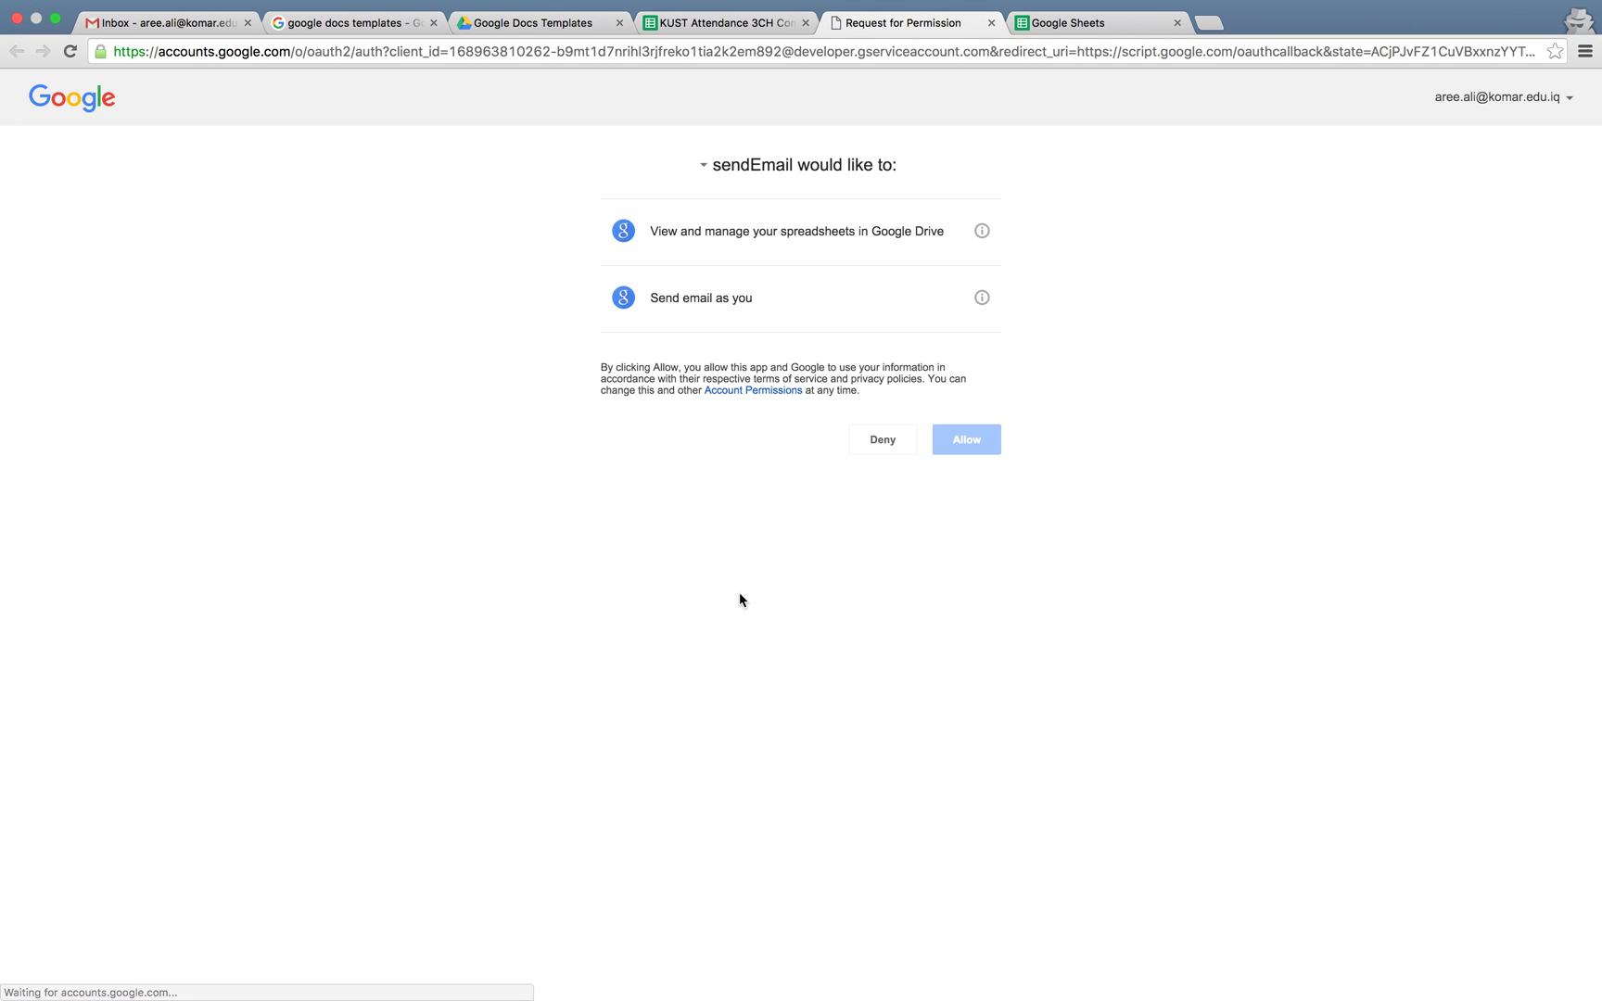
{"action": "left_click", "coordinate": [961, 440]}
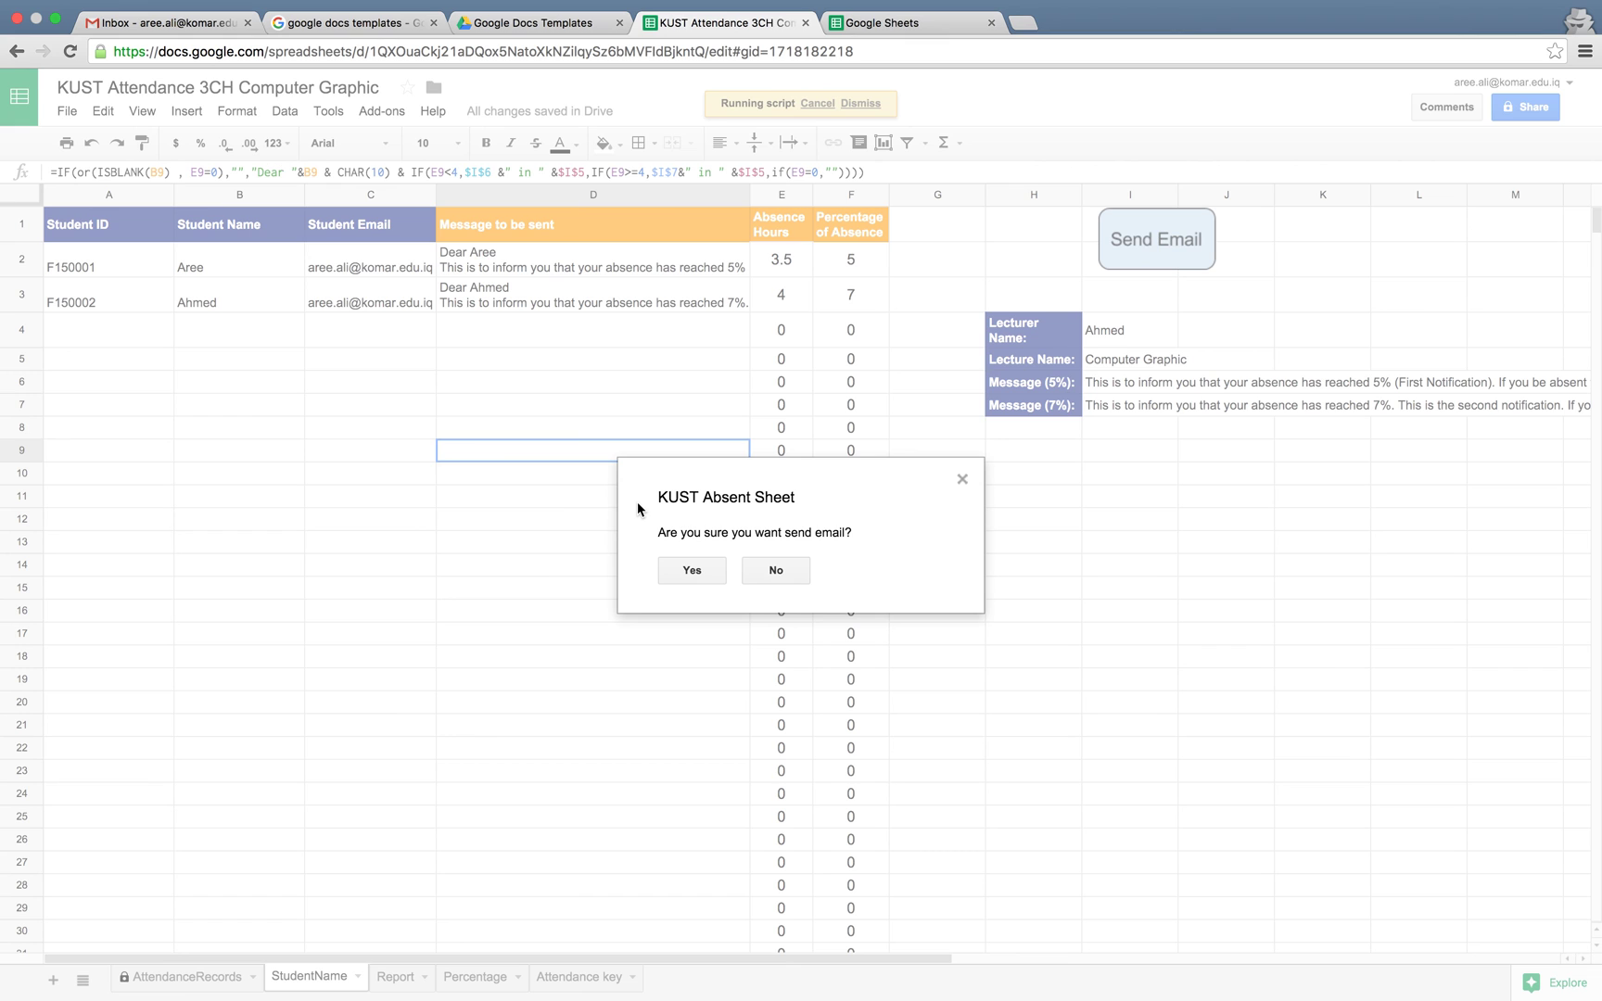
Answer Yes to send the warning emails, then reload the page after it goes offline
{"action": "left_click", "coordinate": [694, 572]}
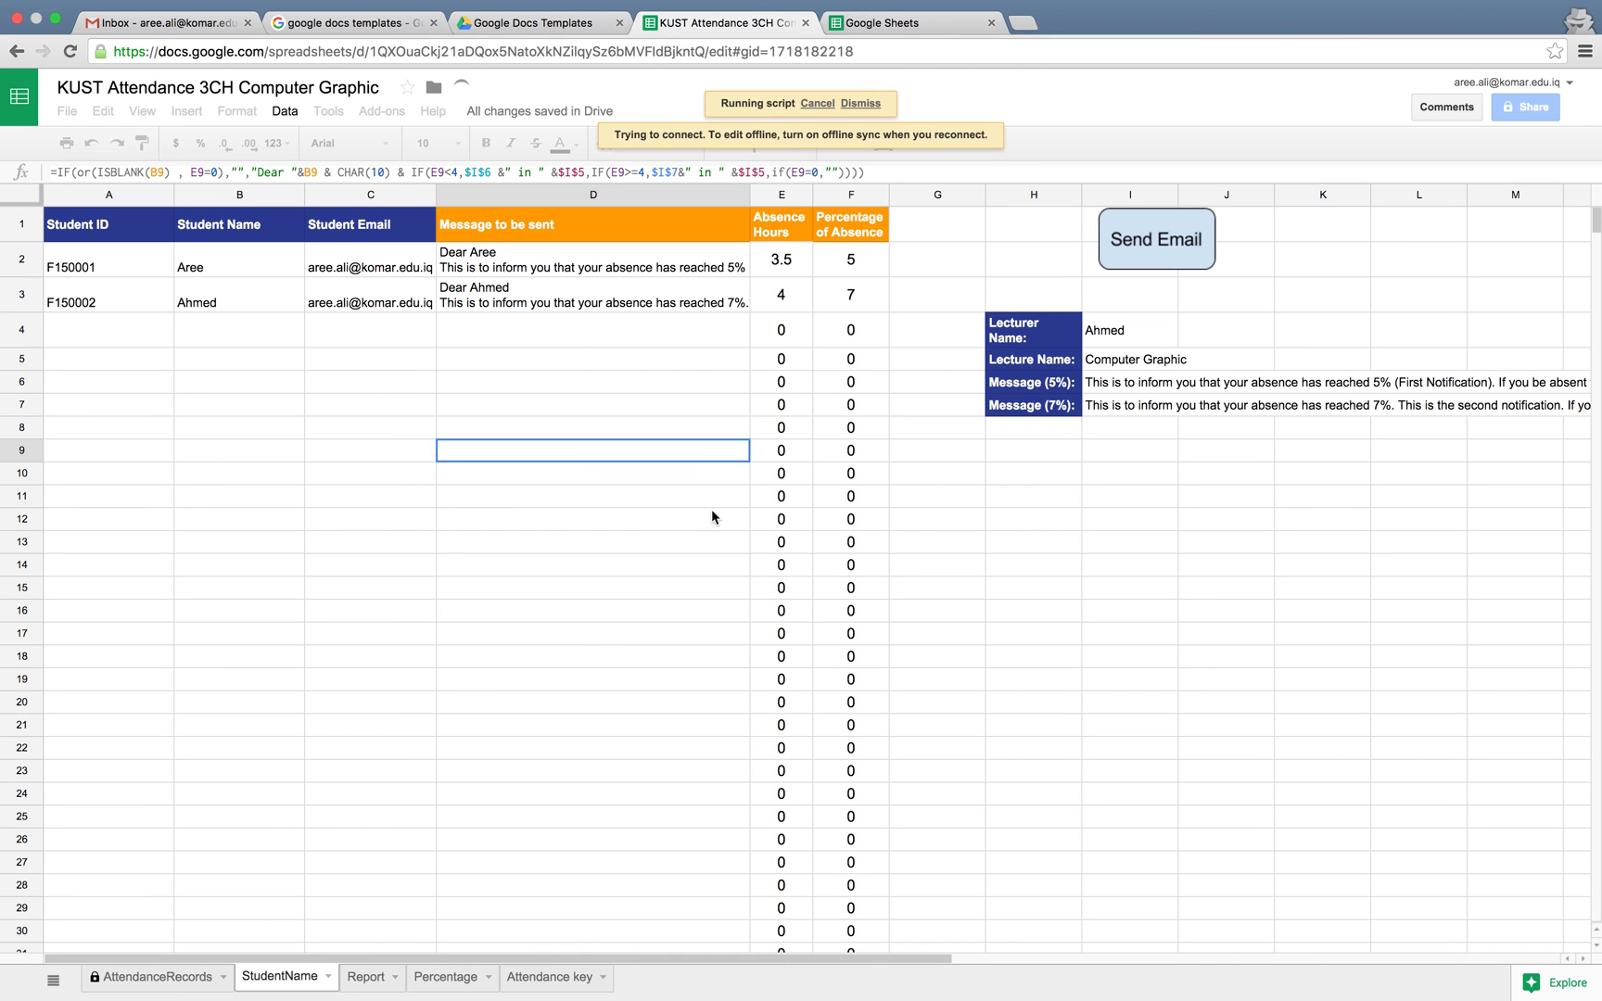
{"action": "scroll", "coordinate": [711, 509], "scroll_direction": "down", "scroll_amount": 2}
{"action": "scroll", "coordinate": [711, 516], "scroll_direction": "up", "scroll_amount": 2}
{"action": "mouse_move", "coordinate": [1047, 5]}
{"action": "left_click", "coordinate": [70, 52]}
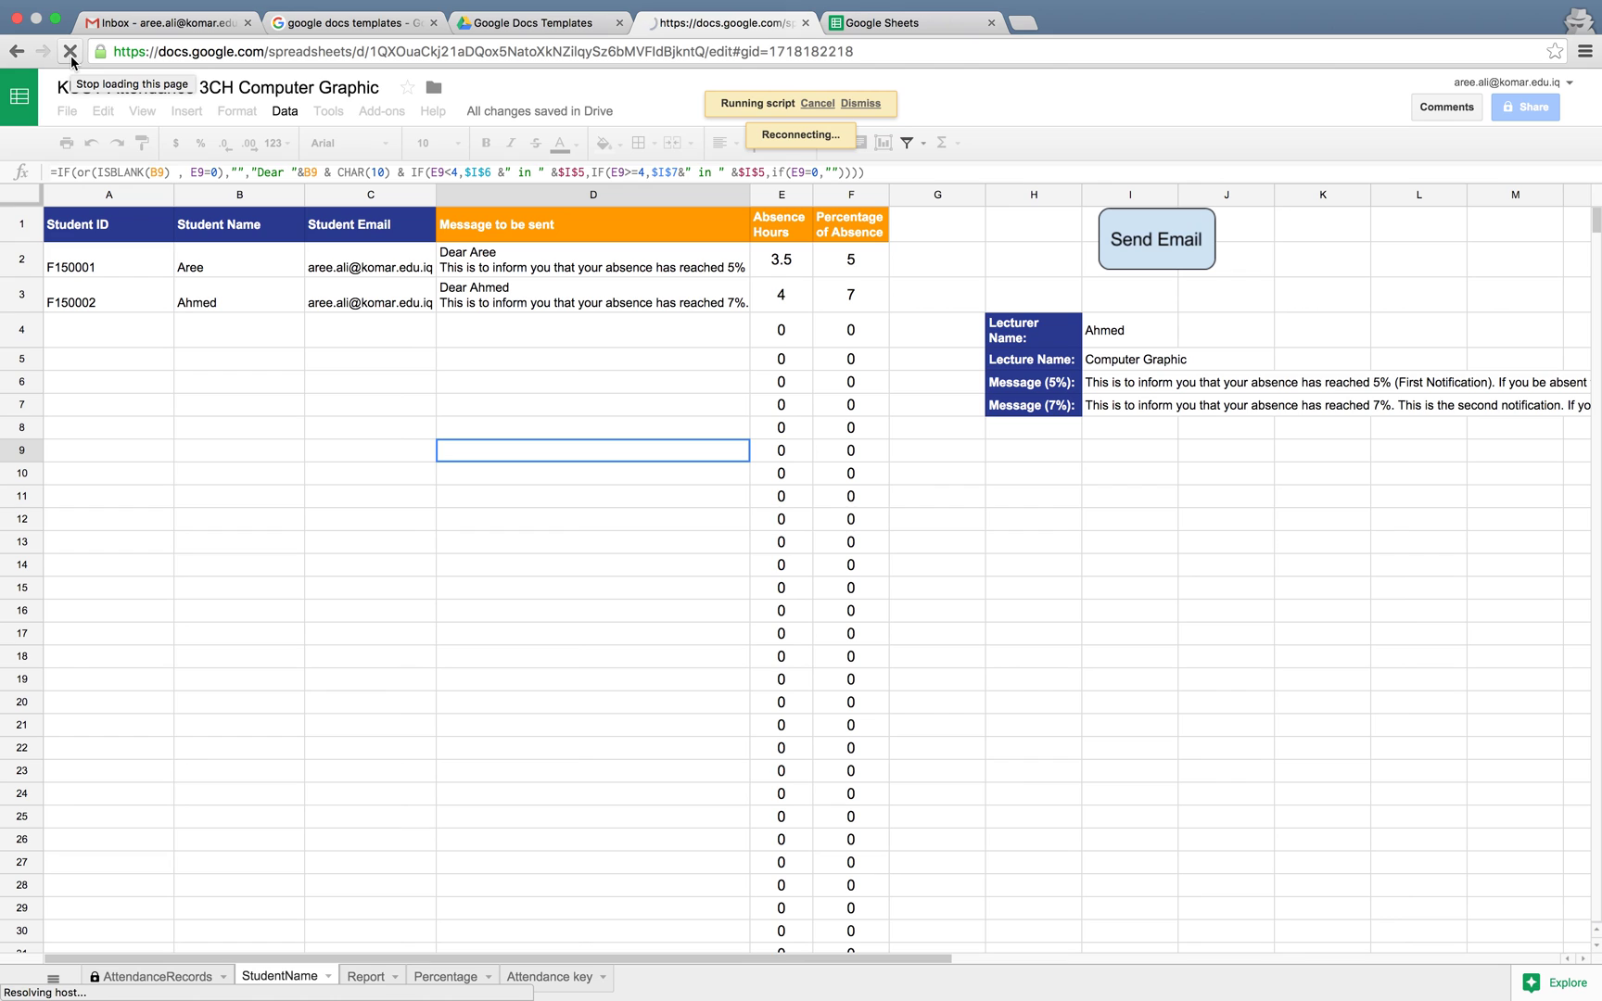
{"action": "mouse_move", "coordinate": [623, 5]}
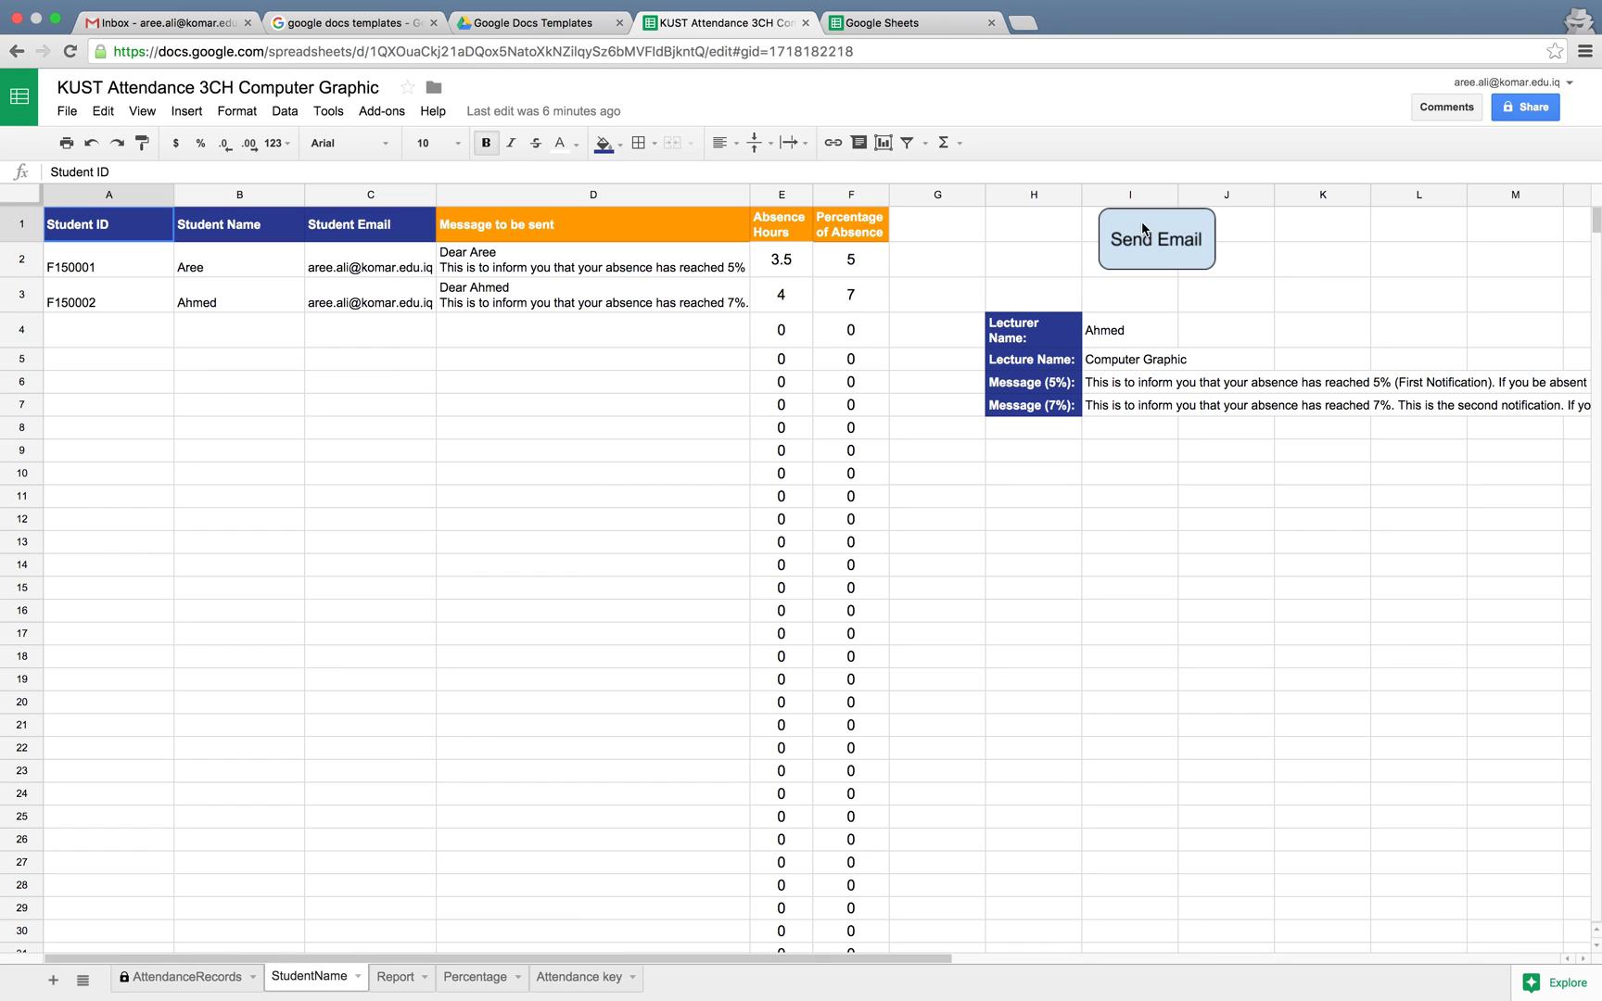
Rerun Send Email, confirm Yes, acknowledge the success message, and switch to the Gmail inbox
{"action": "left_click", "coordinate": [1134, 255]}
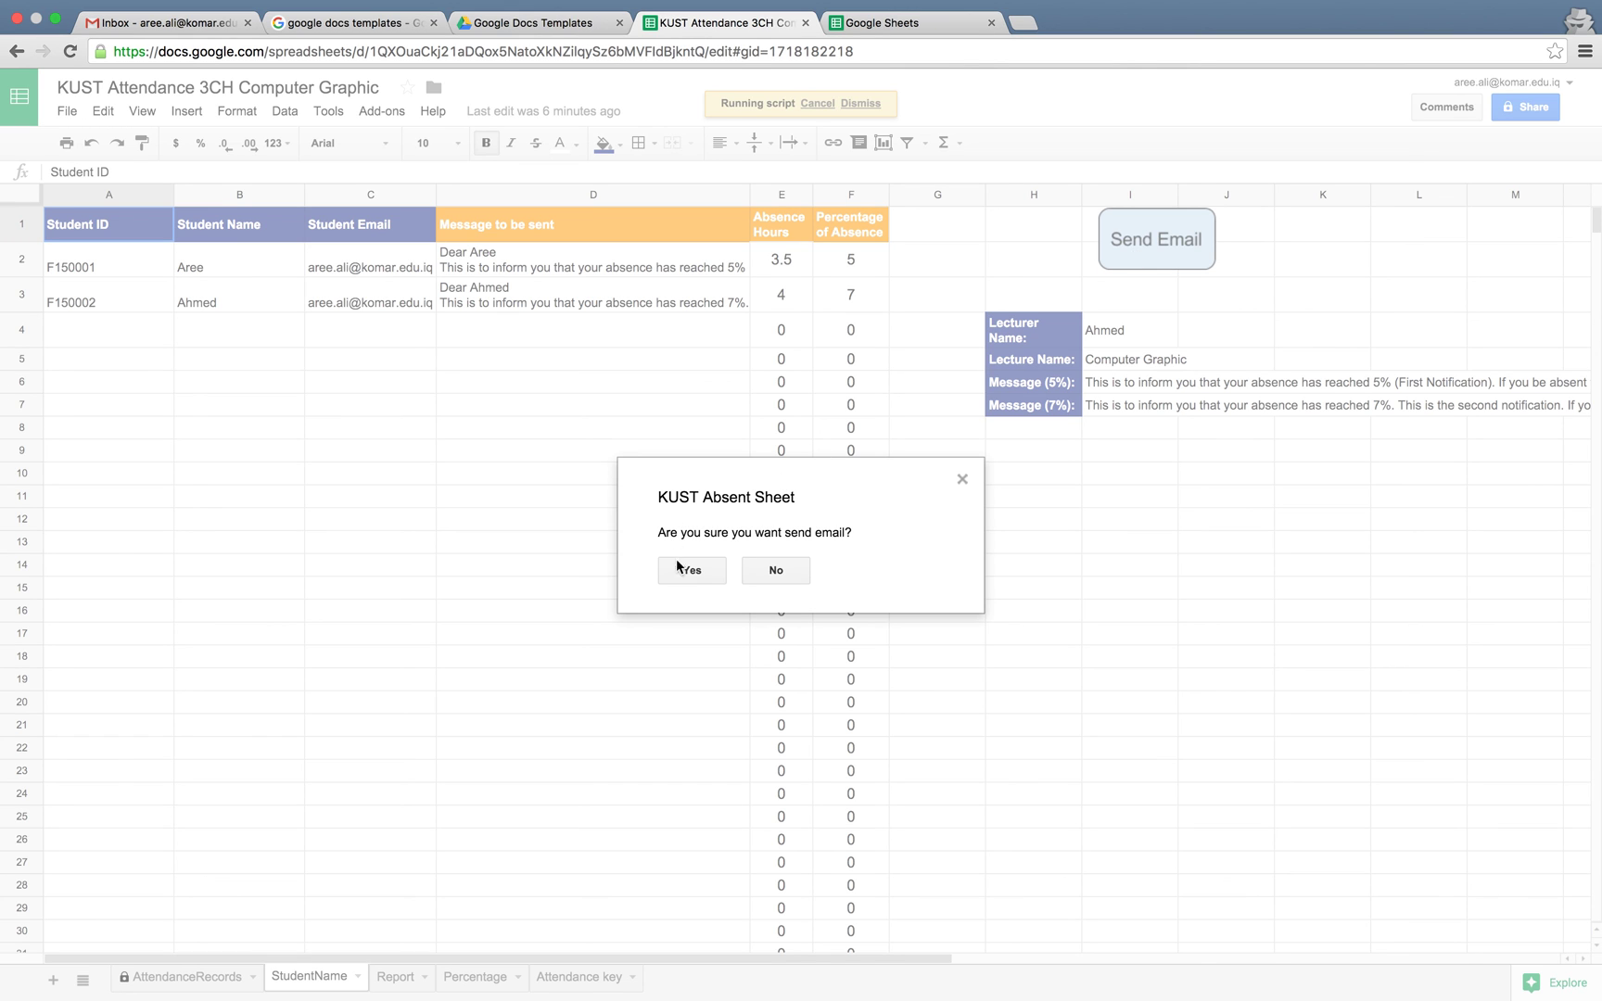
{"action": "left_click", "coordinate": [712, 576]}
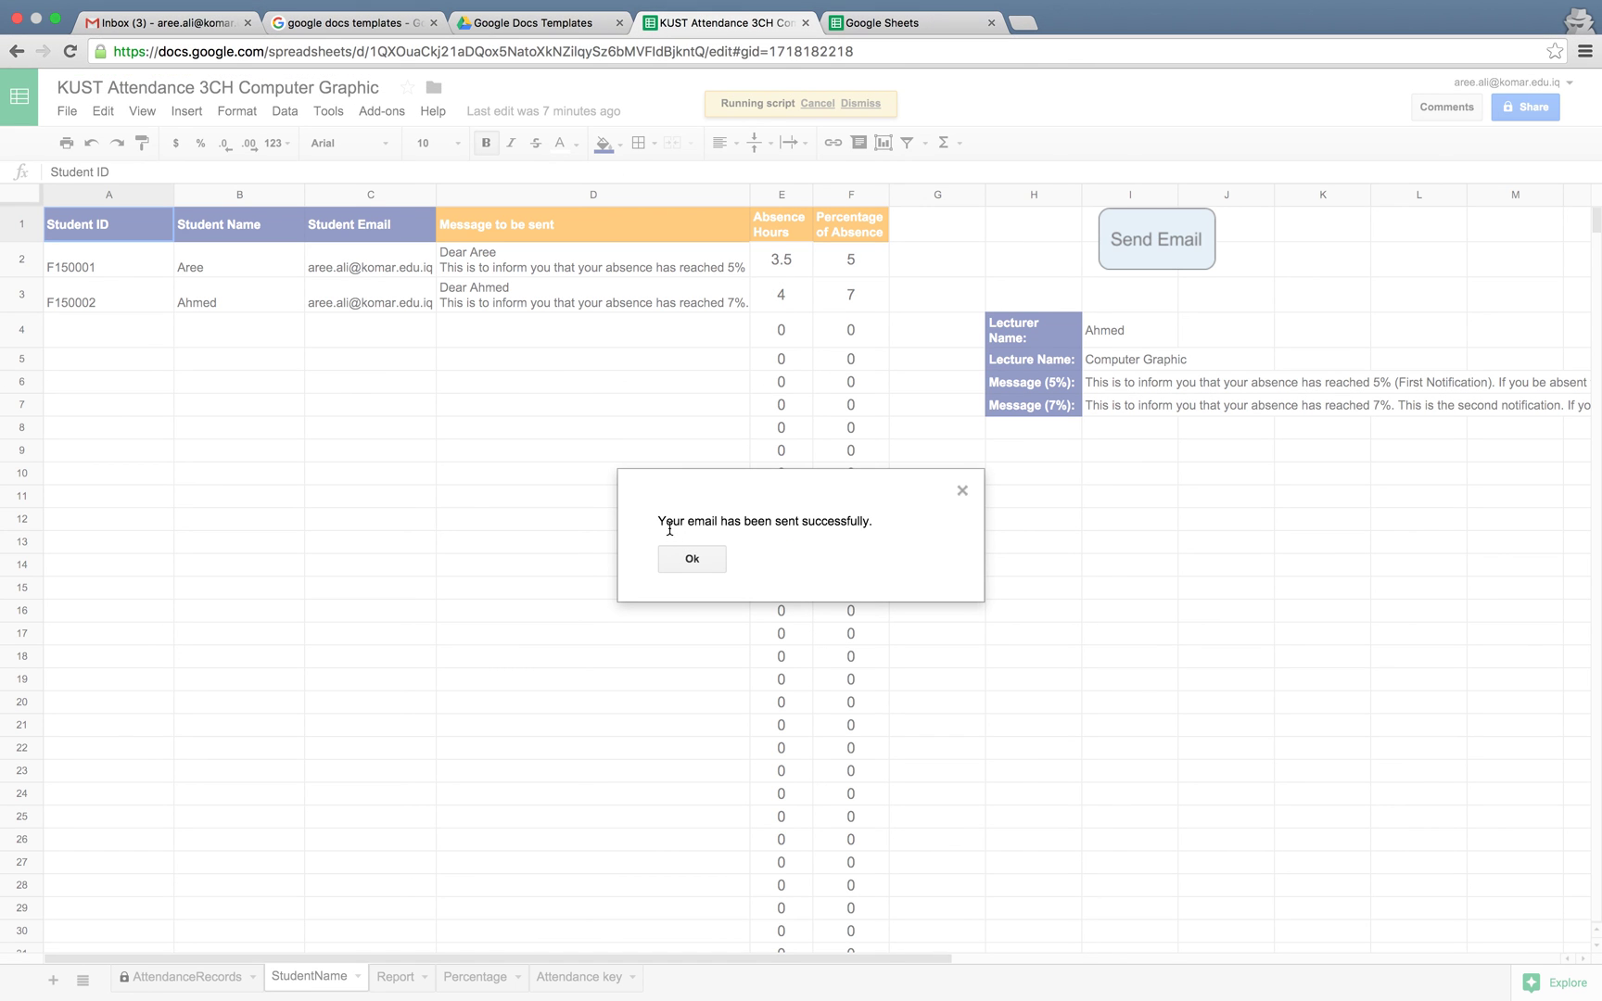
{"action": "left_click_drag", "start_coordinate": [658, 521], "coordinate": [874, 521]}
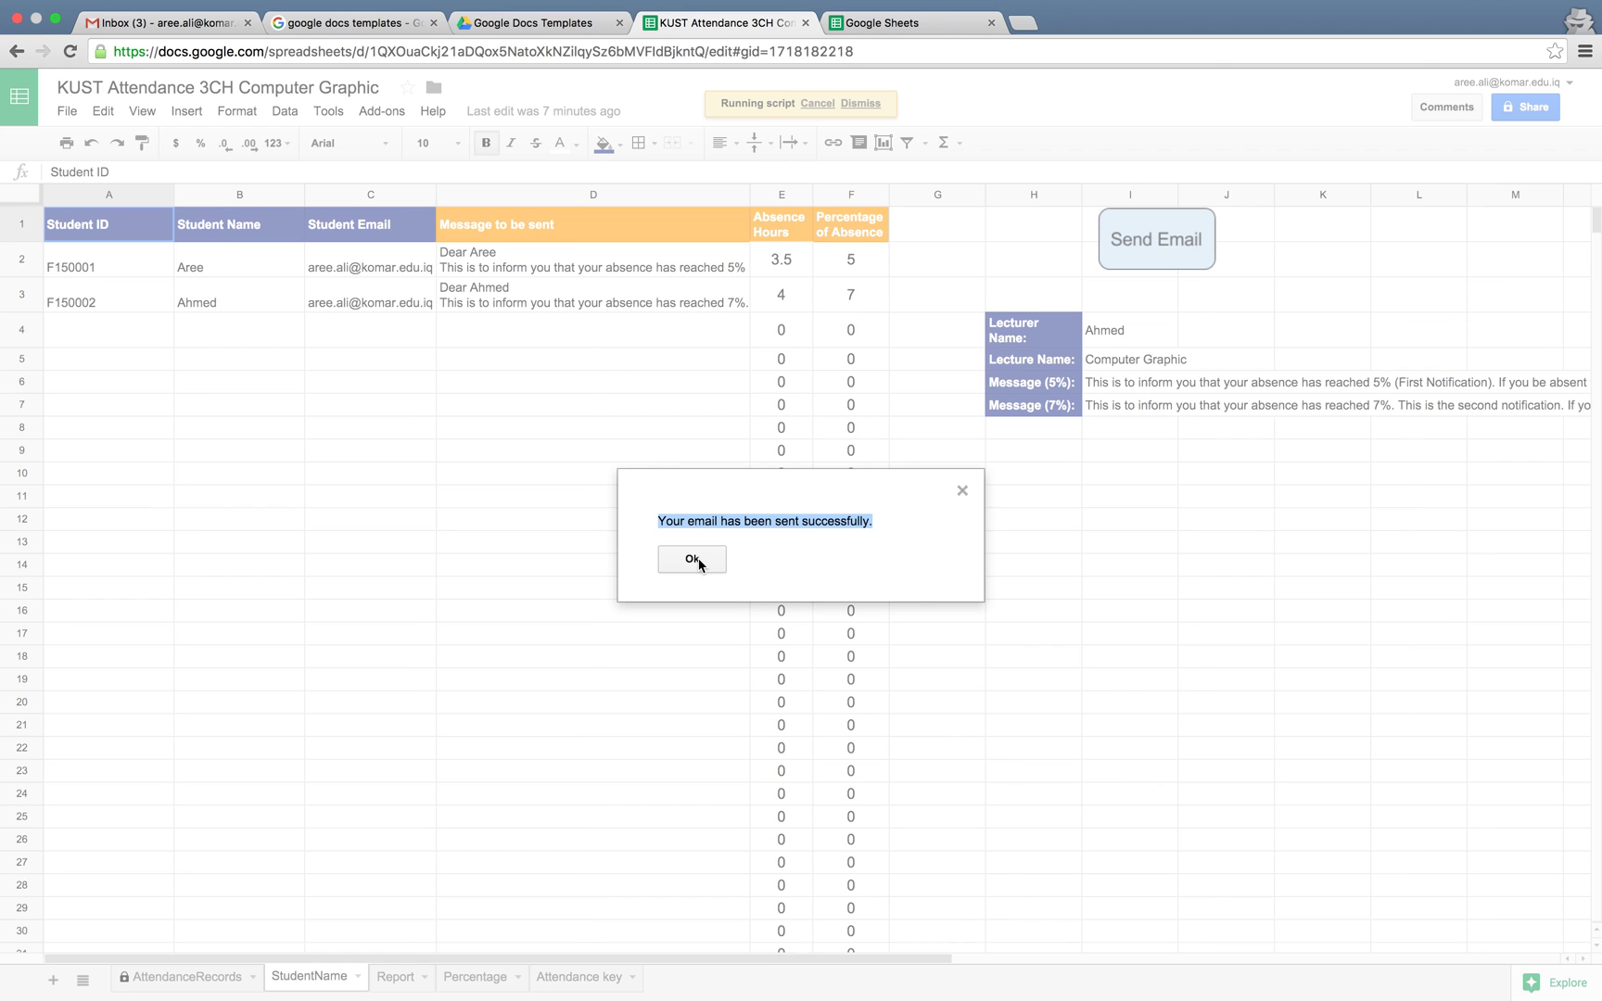
{"action": "left_click", "coordinate": [694, 560]}
{"action": "left_click", "coordinate": [161, 26]}
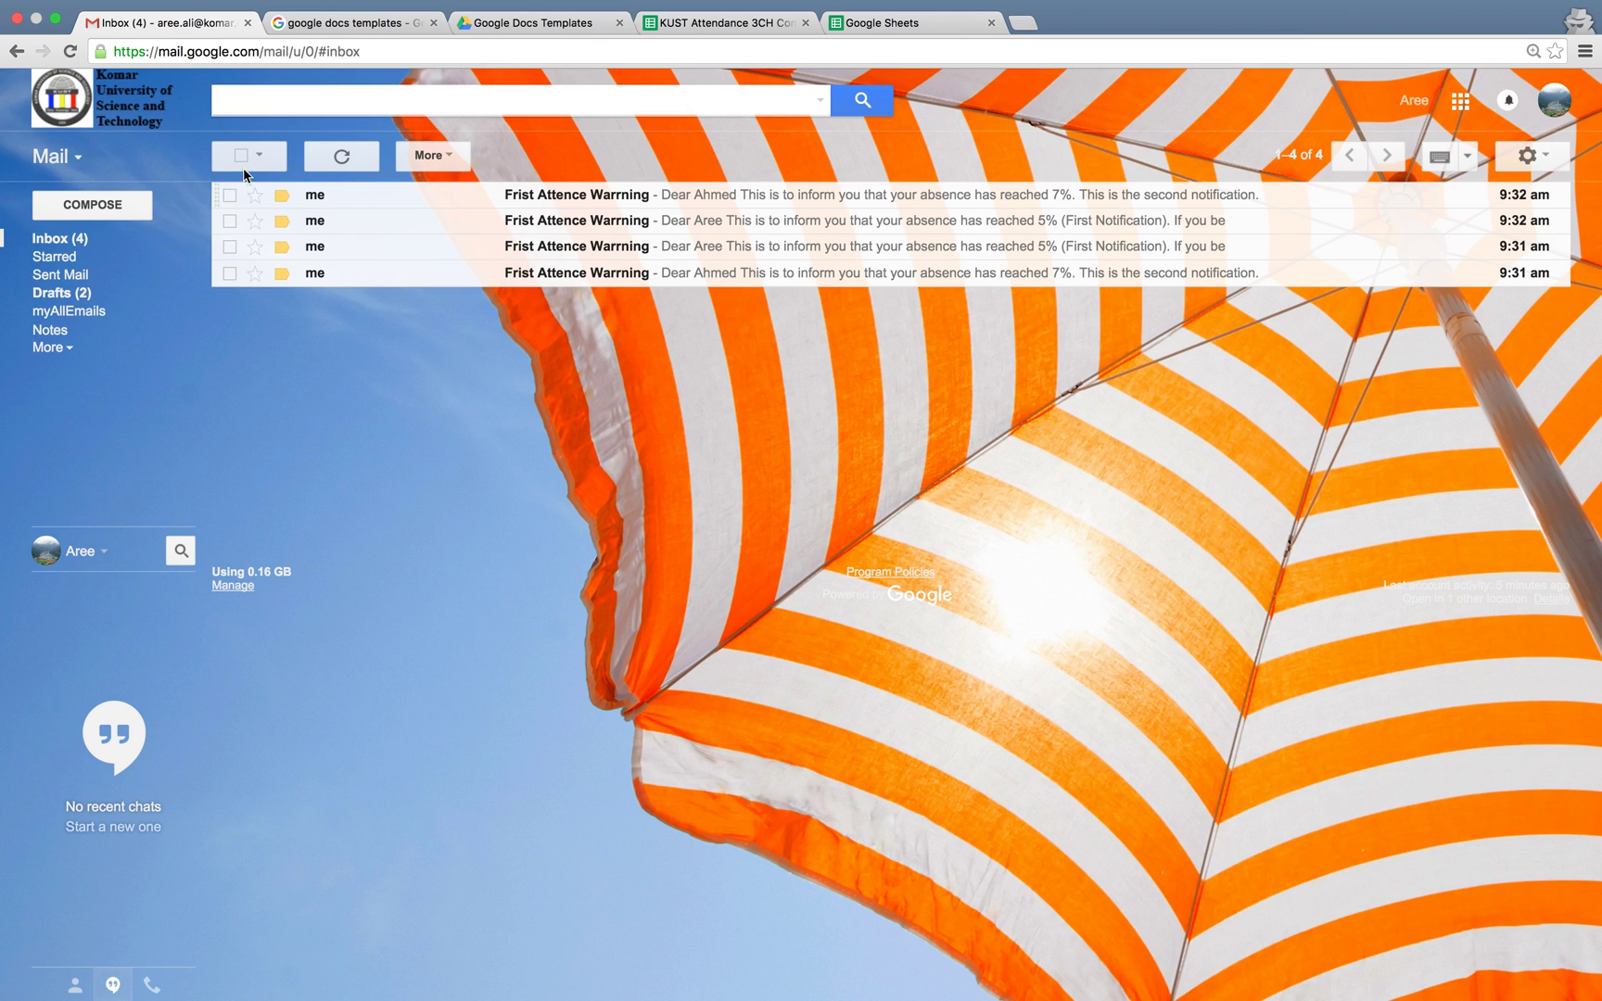
Open the 9:32 warning email and highlight its greeting, 'Computer Graphic' course name and 7% absence figure
{"action": "left_click", "coordinate": [230, 222]}
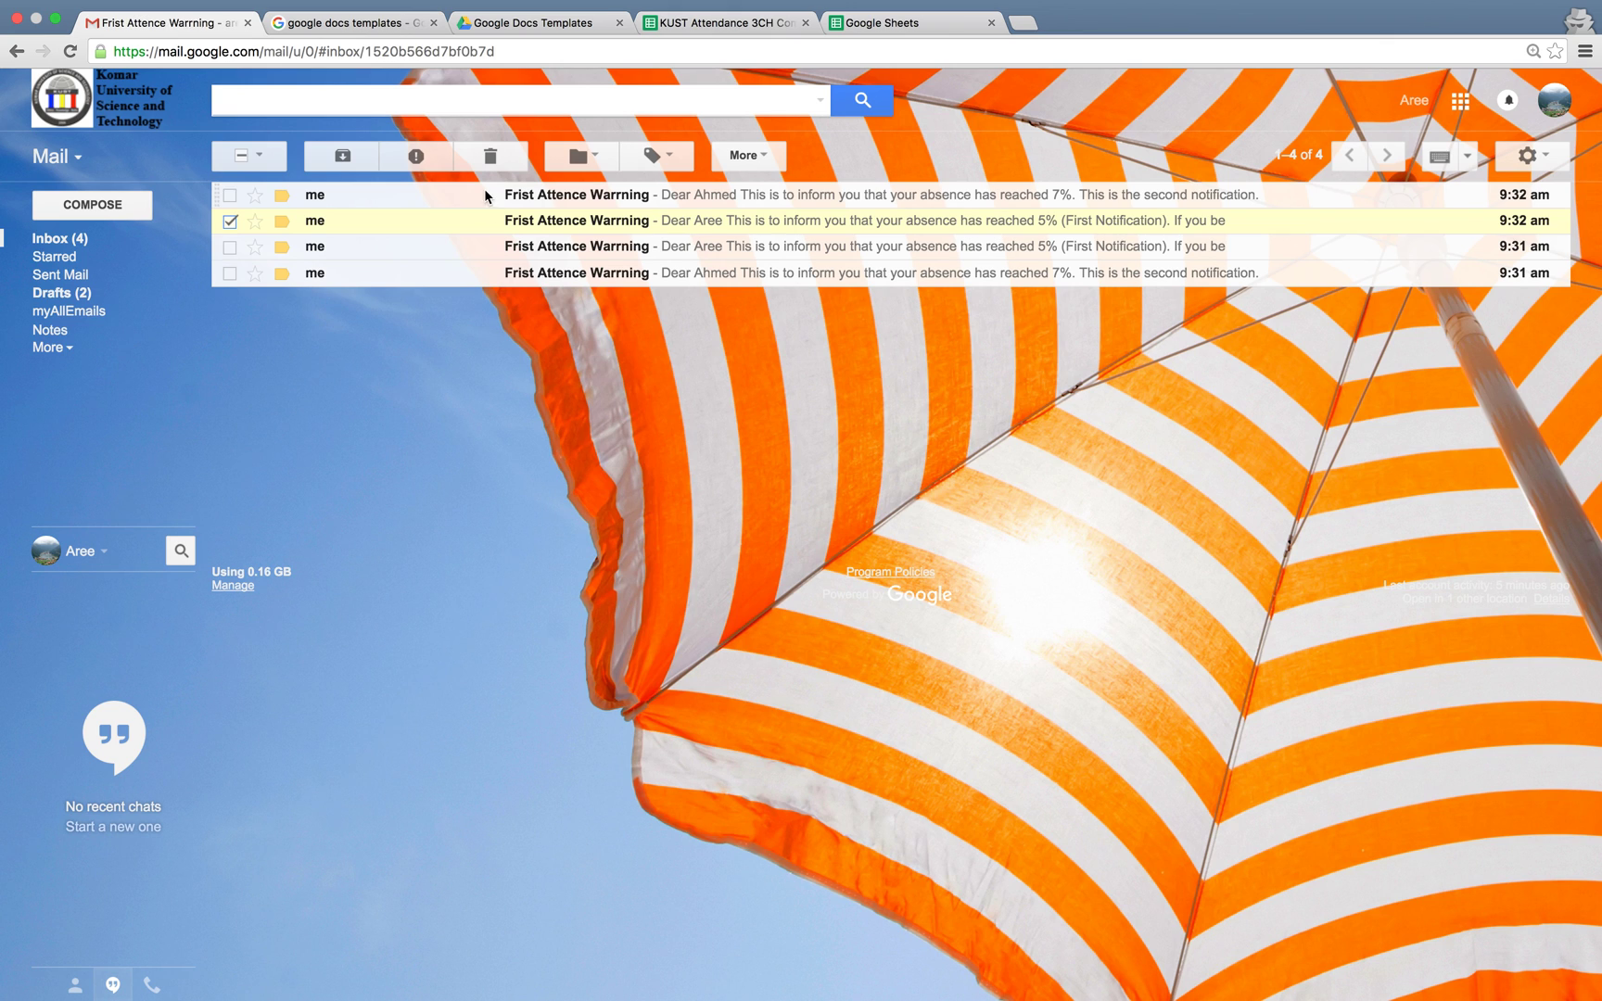
{"action": "triple_click", "coordinate": [357, 311]}
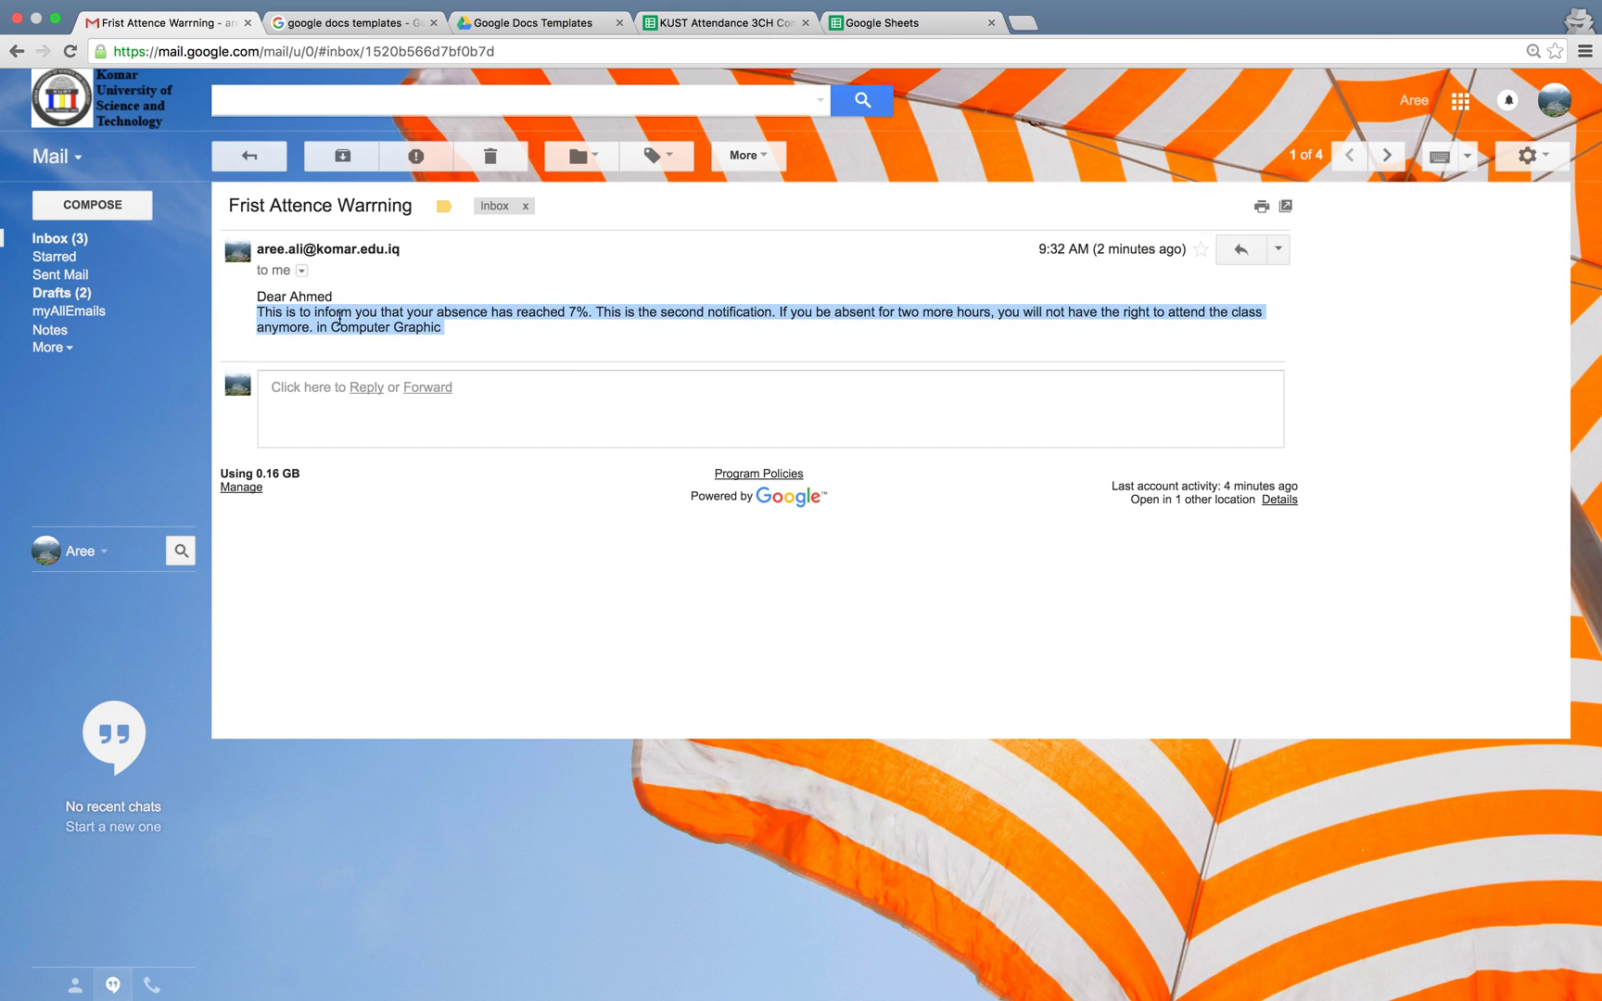
{"action": "left_click", "coordinate": [319, 321]}
{"action": "left_click_drag", "start_coordinate": [330, 327], "coordinate": [440, 327]}
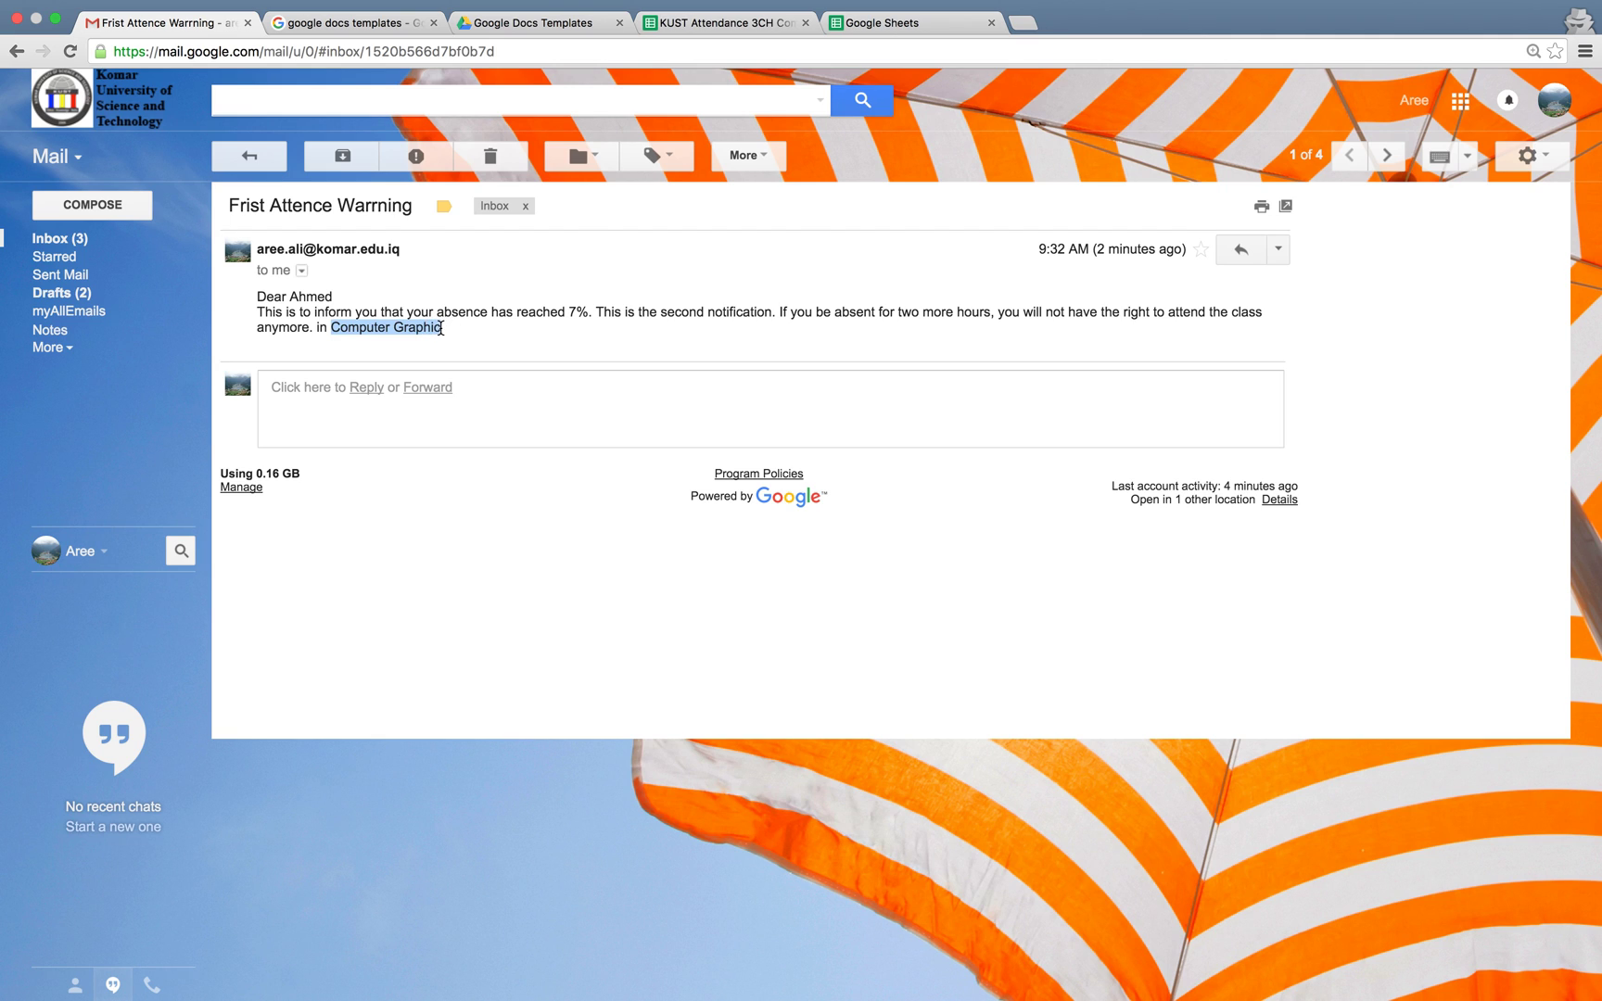
{"action": "left_click_drag", "start_coordinate": [257, 296], "coordinate": [334, 299]}
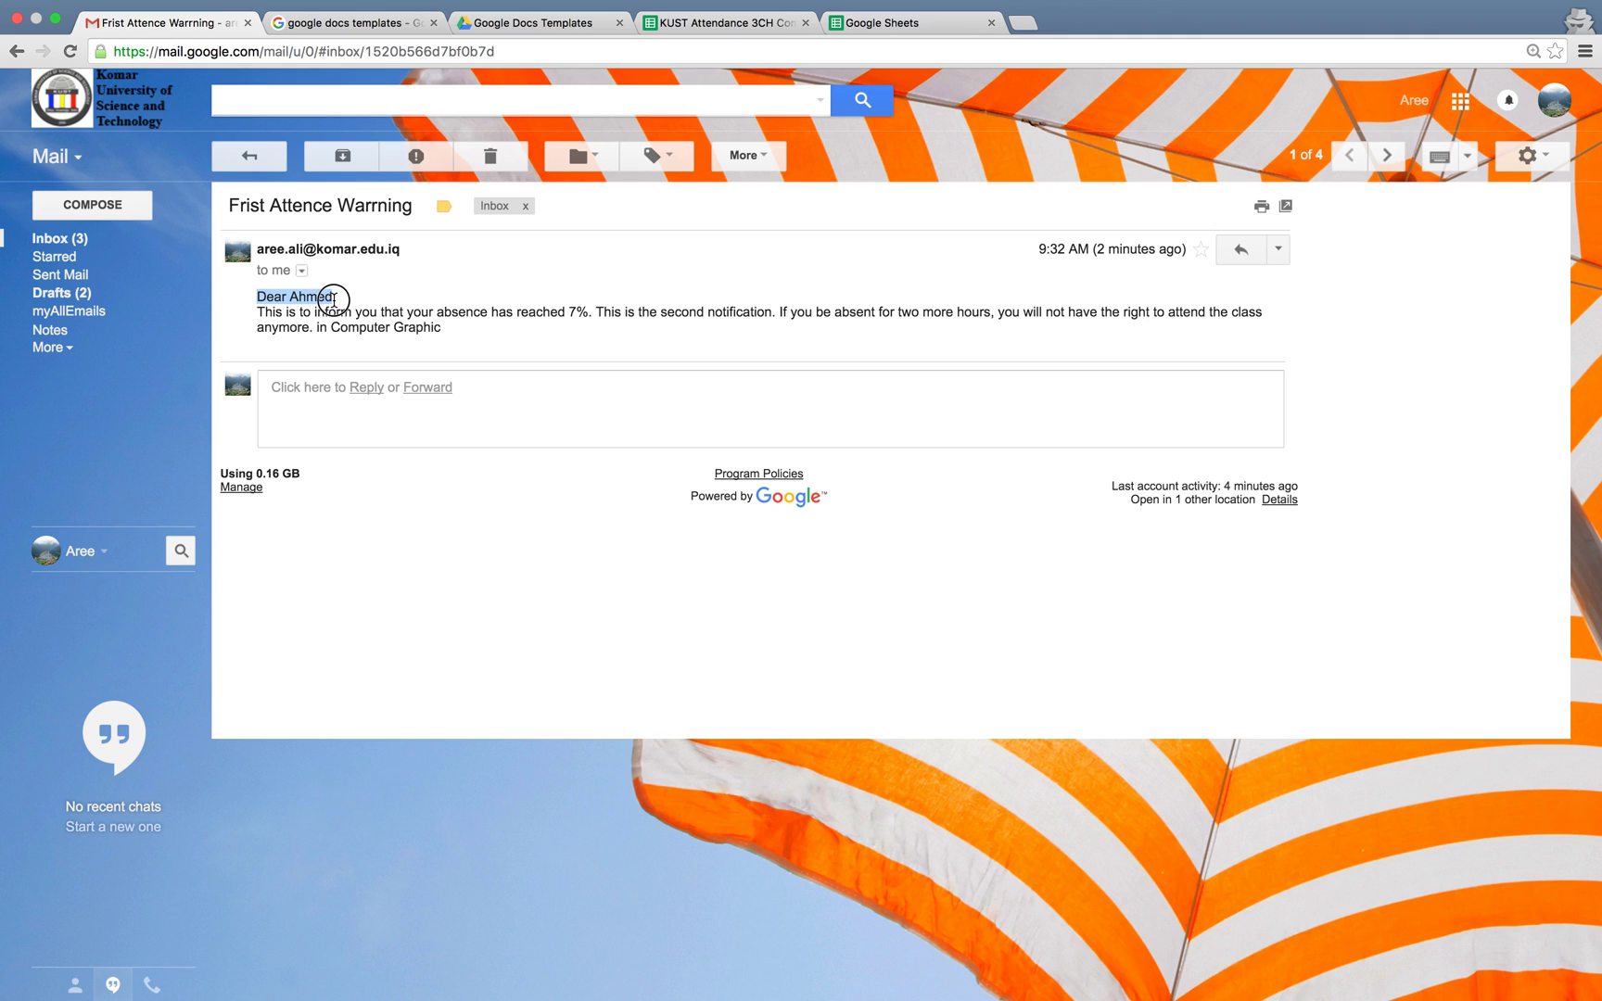
{"action": "double_click", "coordinate": [572, 311]}
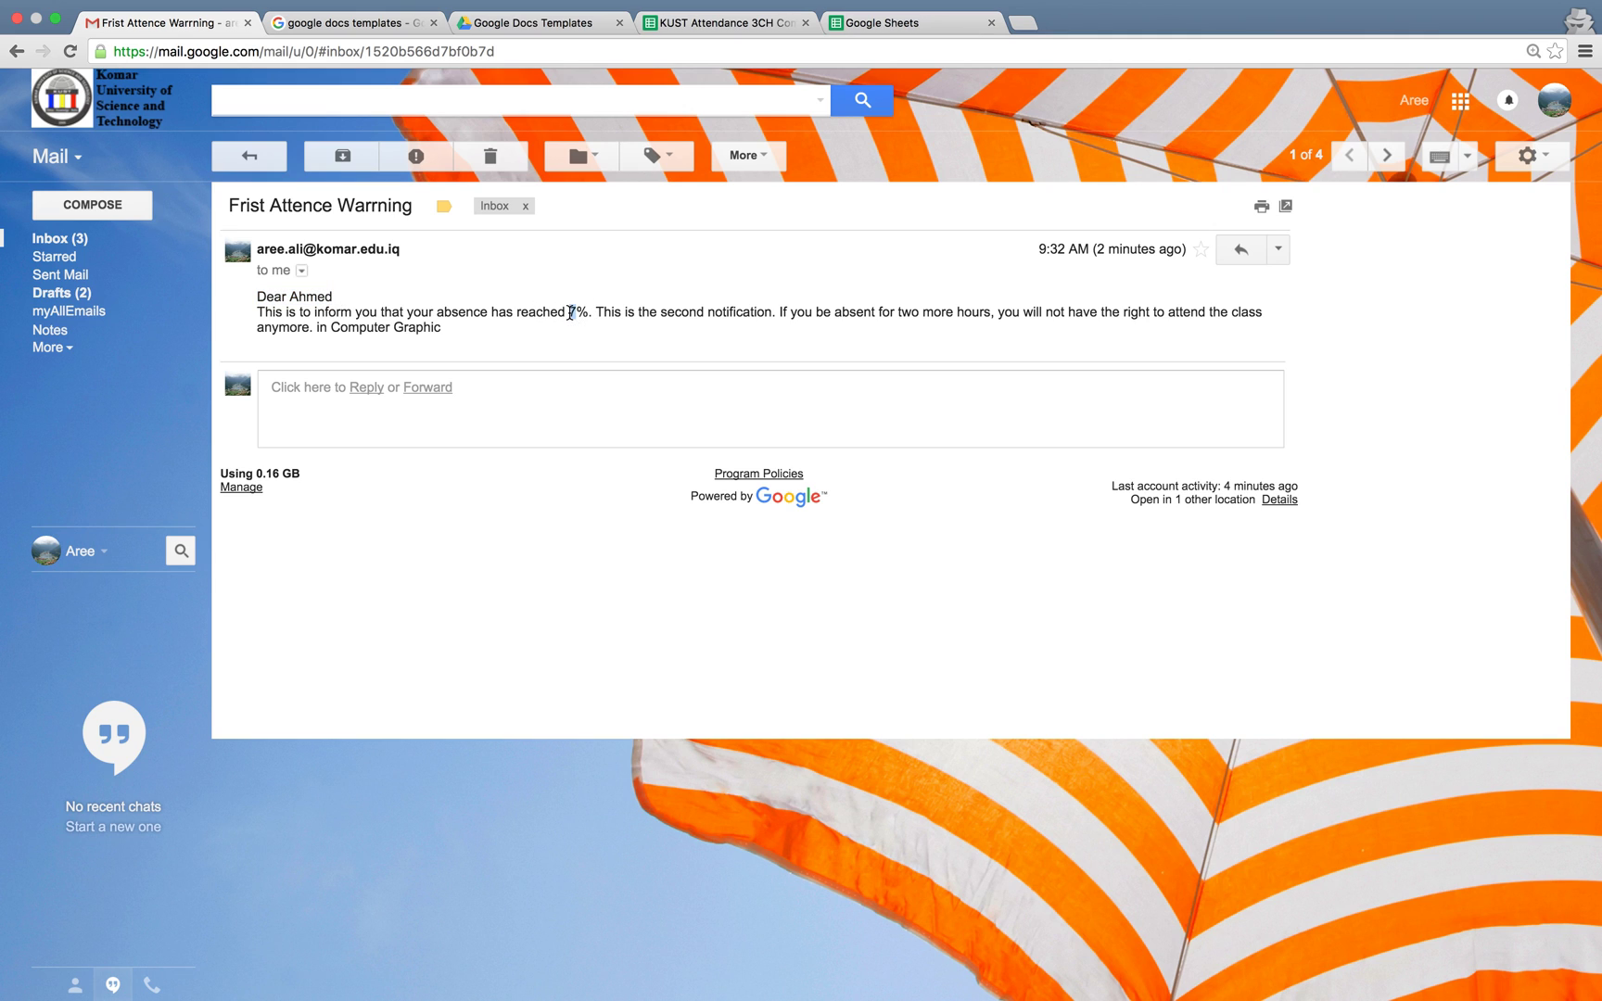
{"action": "mouse_move", "coordinate": [842, 7]}
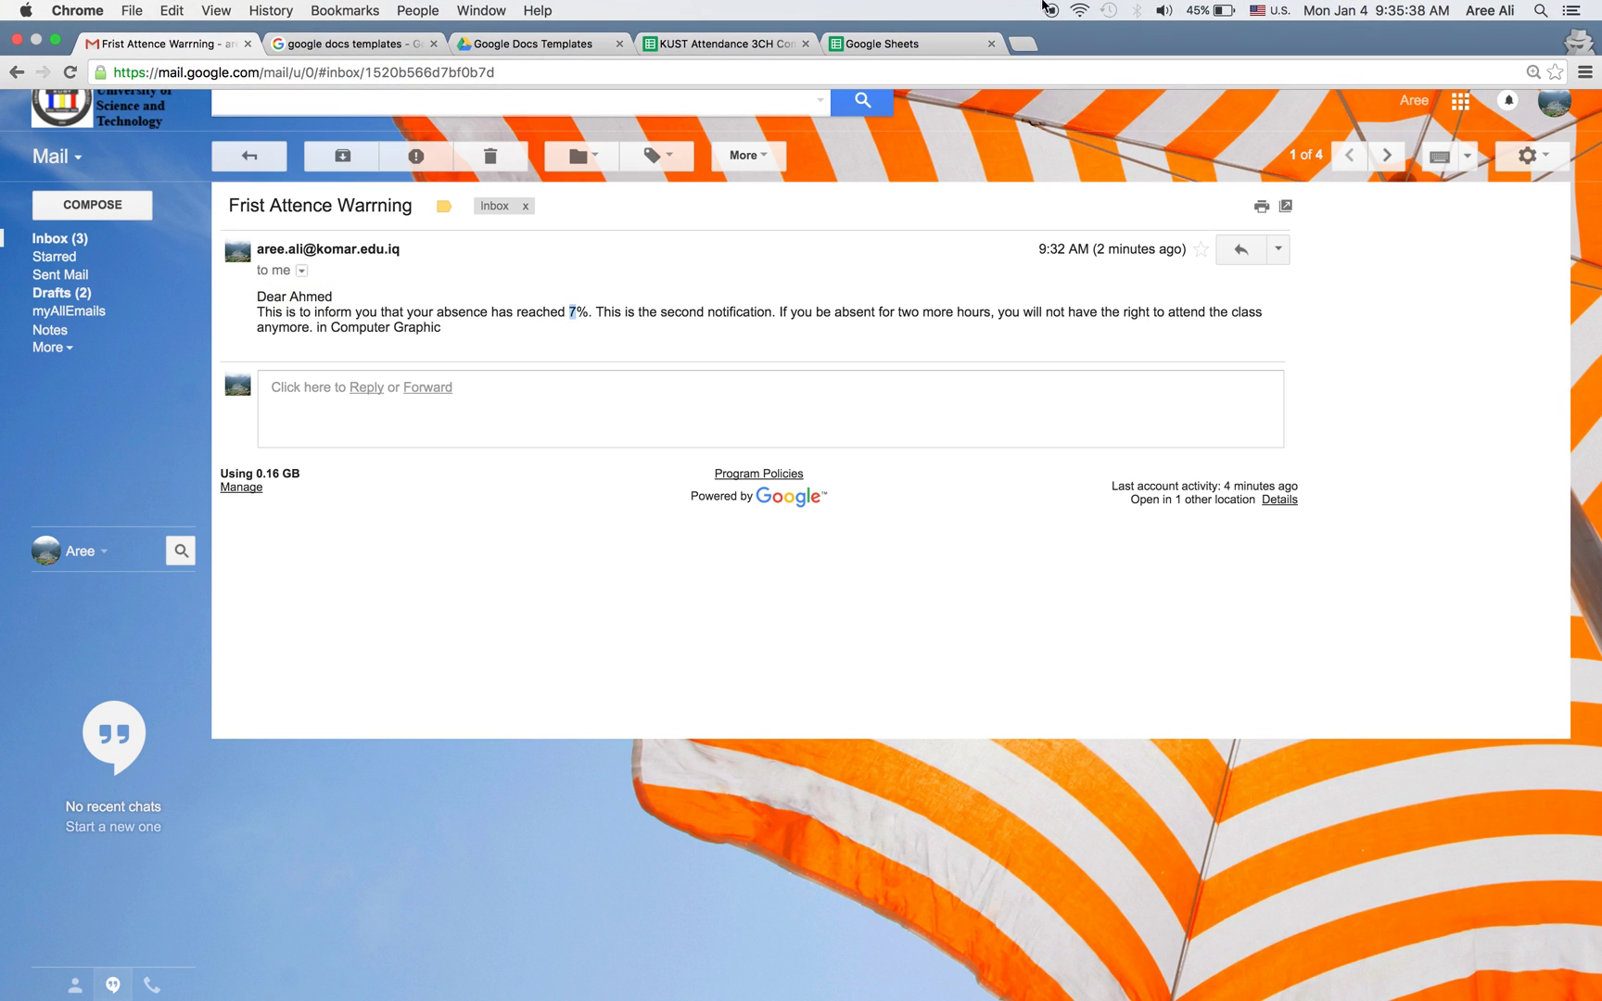